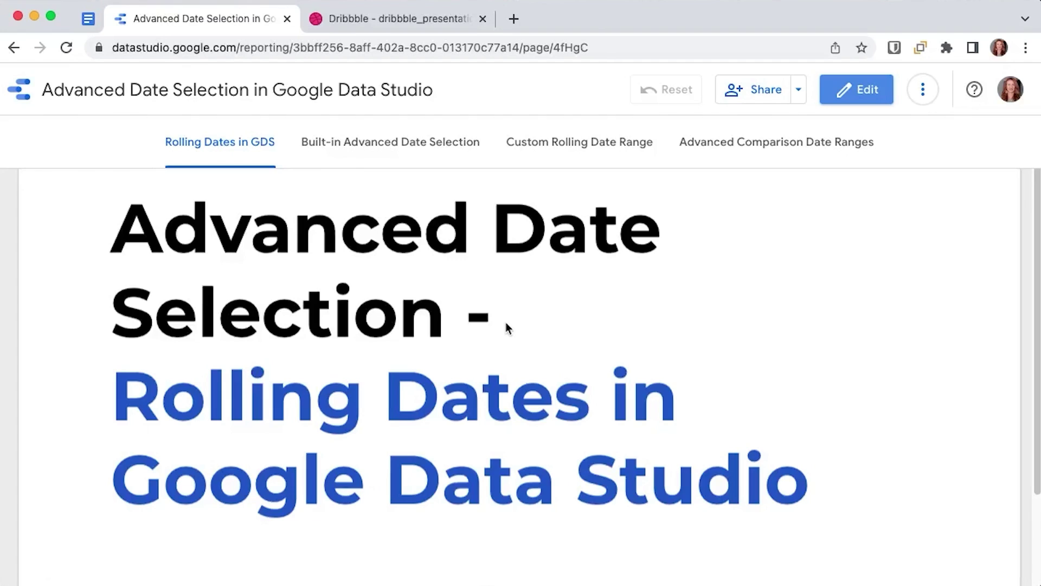
Go to the Built-in Advanced Date Selection page and scroll to the Visitor demographics job-function chart
left_click(379, 154)
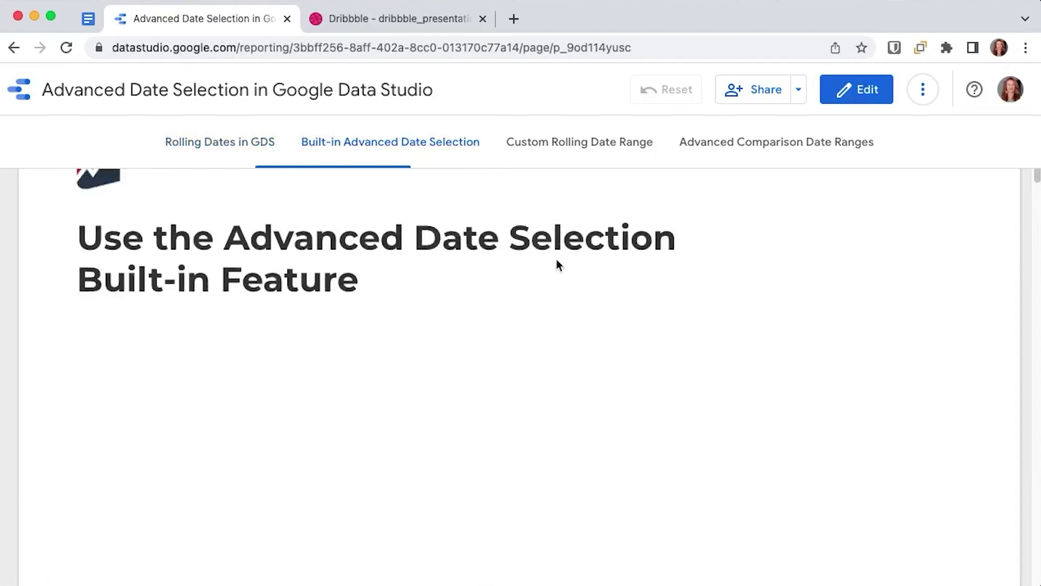
scroll(559, 265, "down", 3)
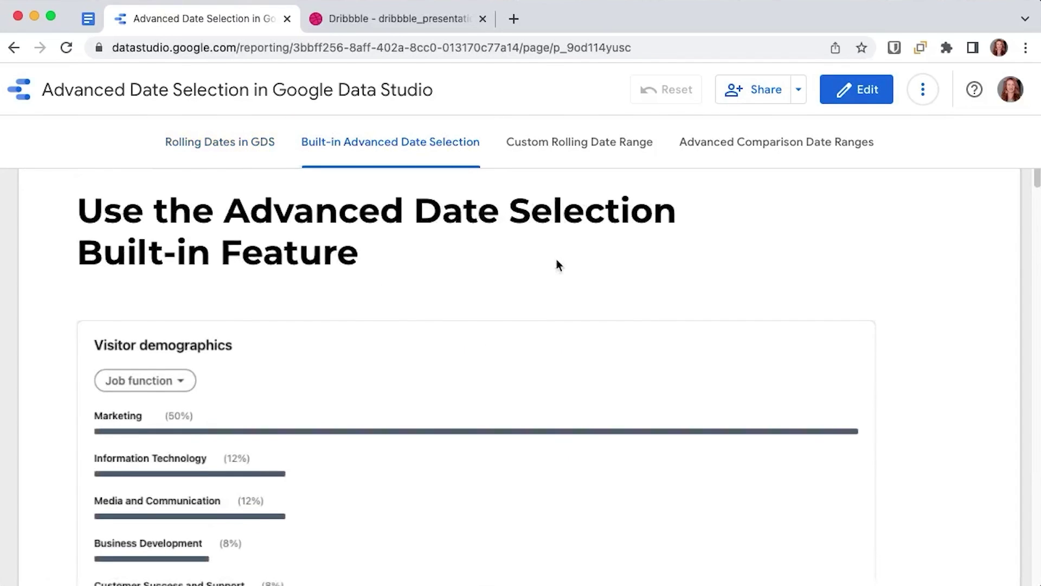
scroll(558, 265, "down", 2)
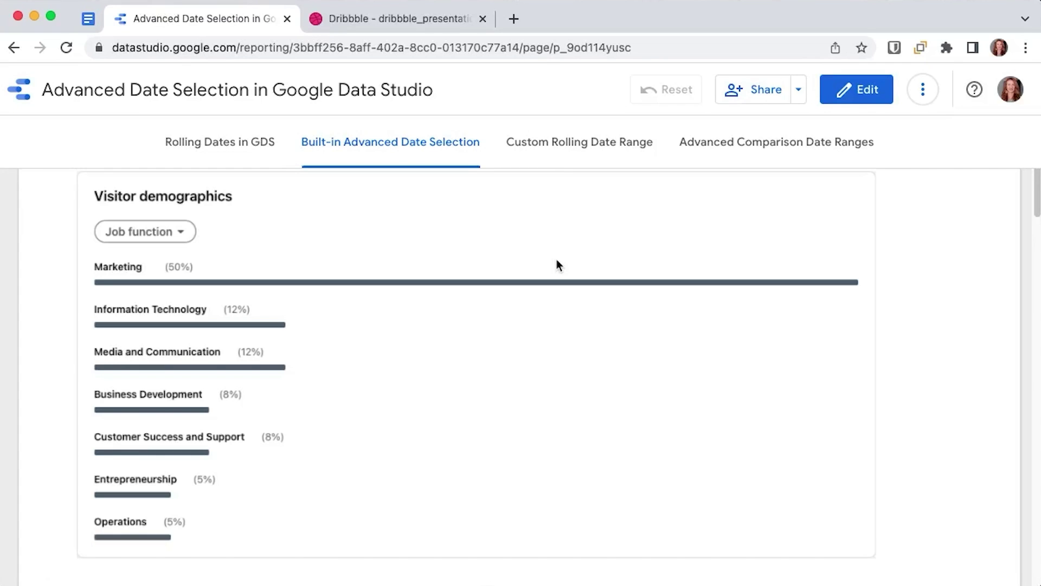
scroll(557, 266, "down", 2)
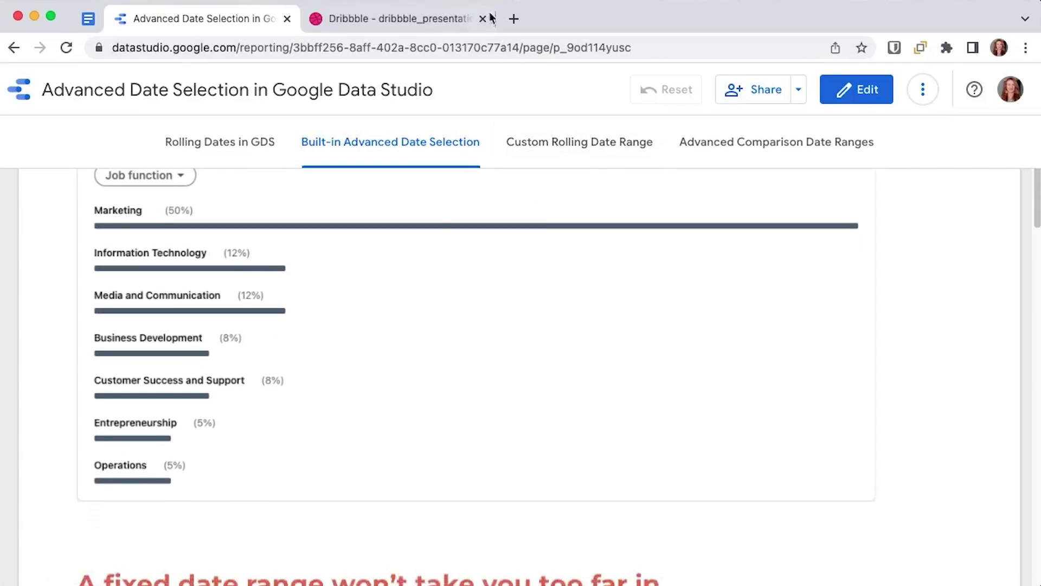
In the Dribbble tab, scroll through the Email Client Dashboard's Q-mail inbox mockup with labels and contacts
left_click(437, 19)
scroll(569, 305, "up", 6)
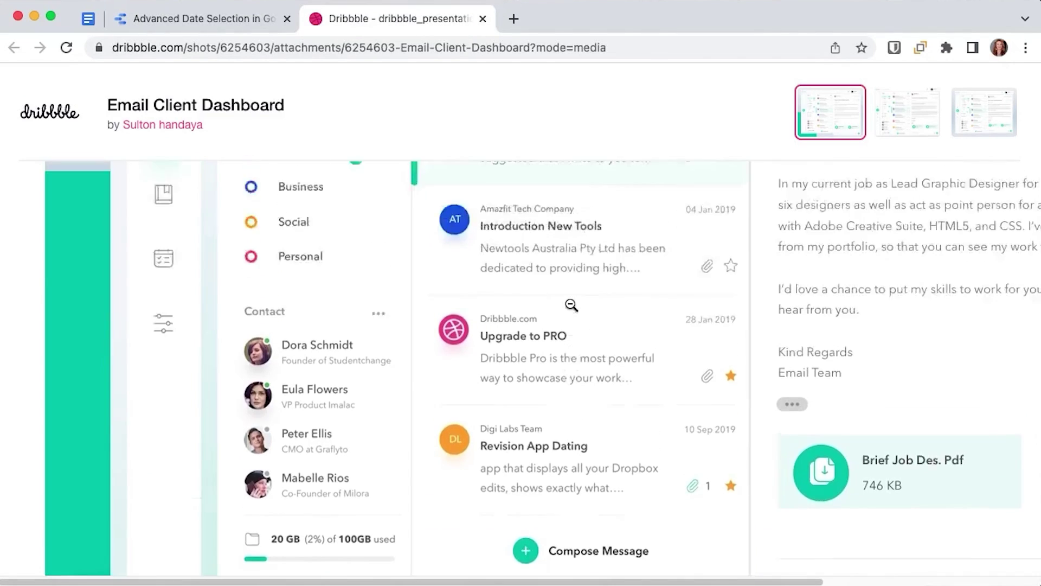
scroll(572, 305, "down", 3)
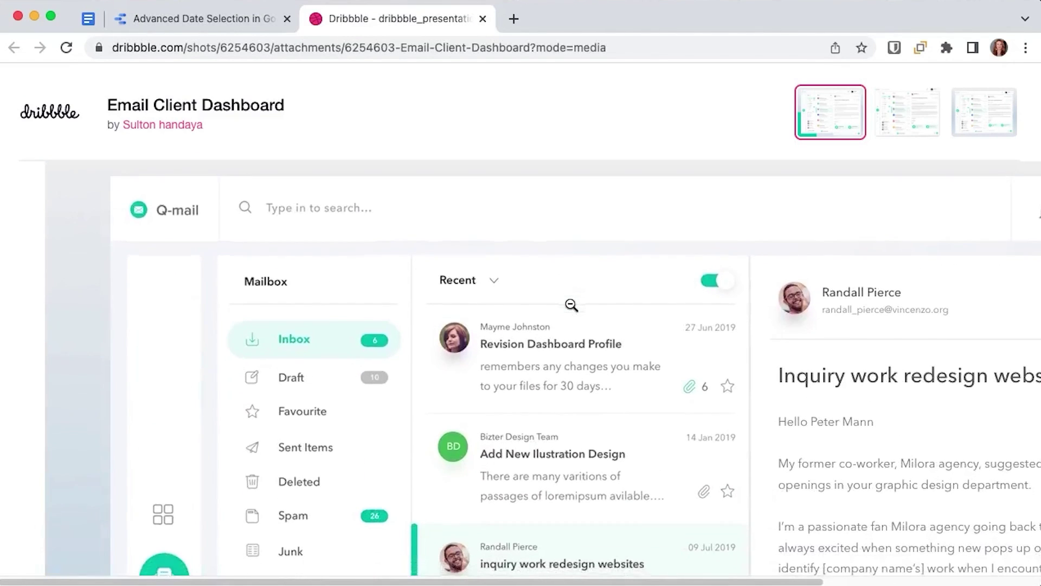
scroll(571, 305, "down", 4)
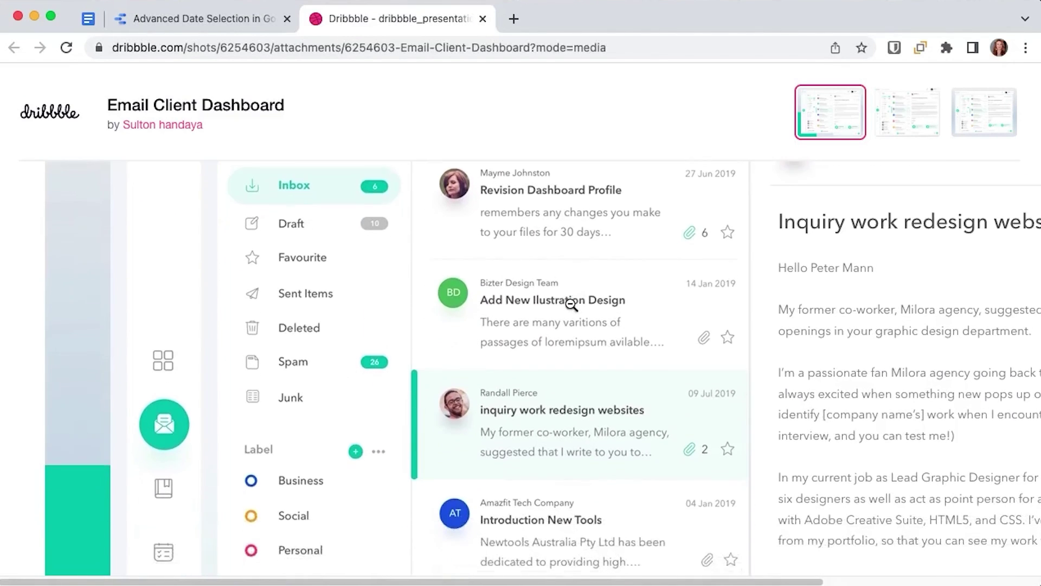
scroll(572, 305, "down", 1)
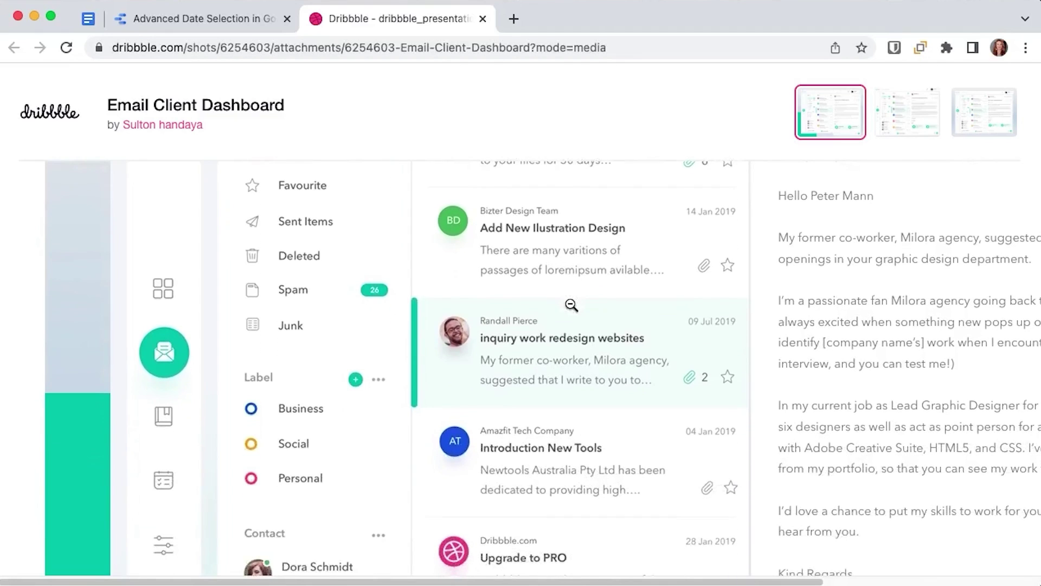
scroll(572, 306, "down", 1)
scroll(571, 305, "down", 1)
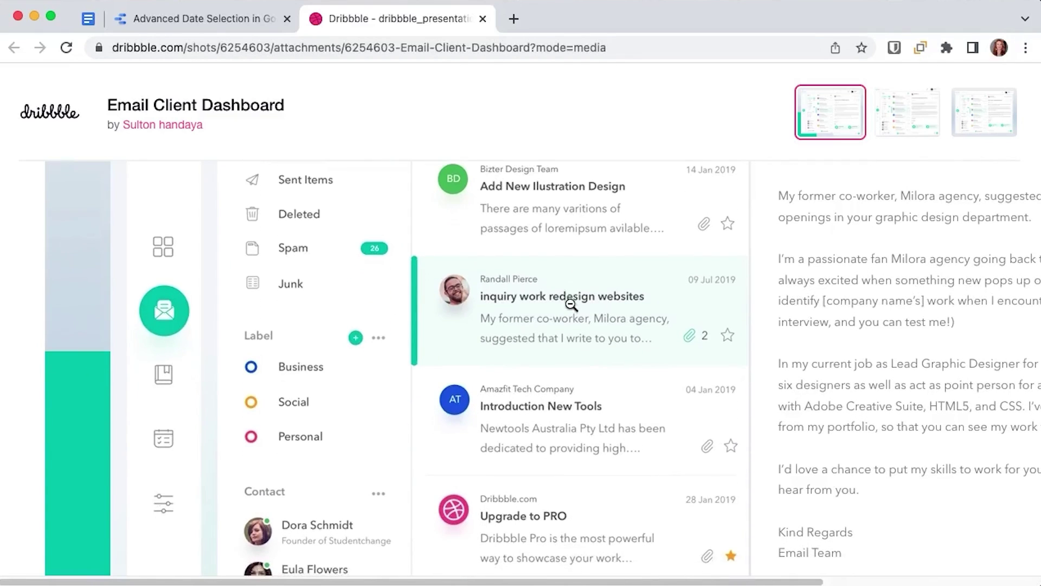
scroll(571, 305, "down", 1)
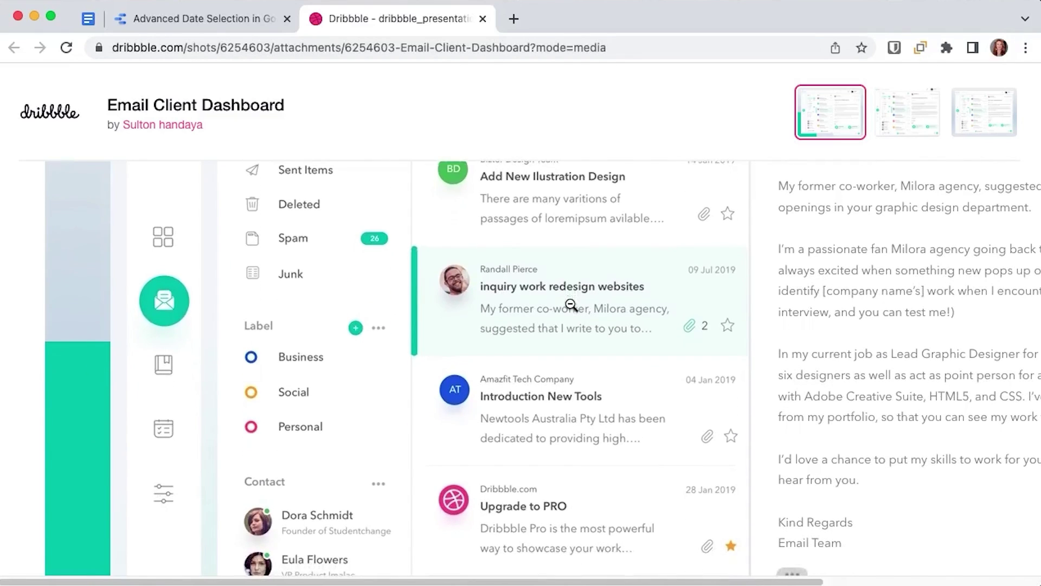
scroll(572, 305, "down", 6)
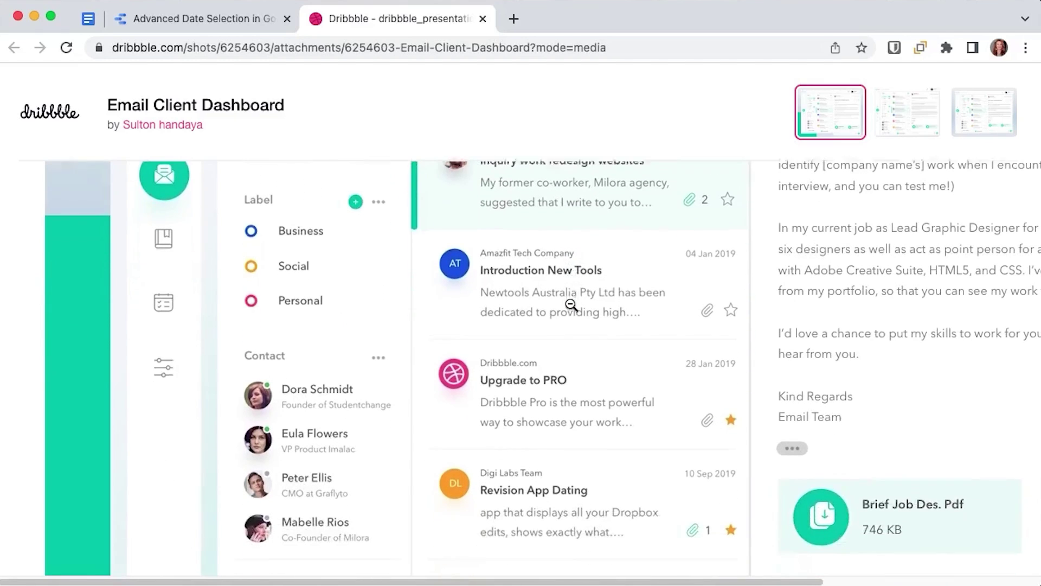
scroll(572, 305, "down", 2)
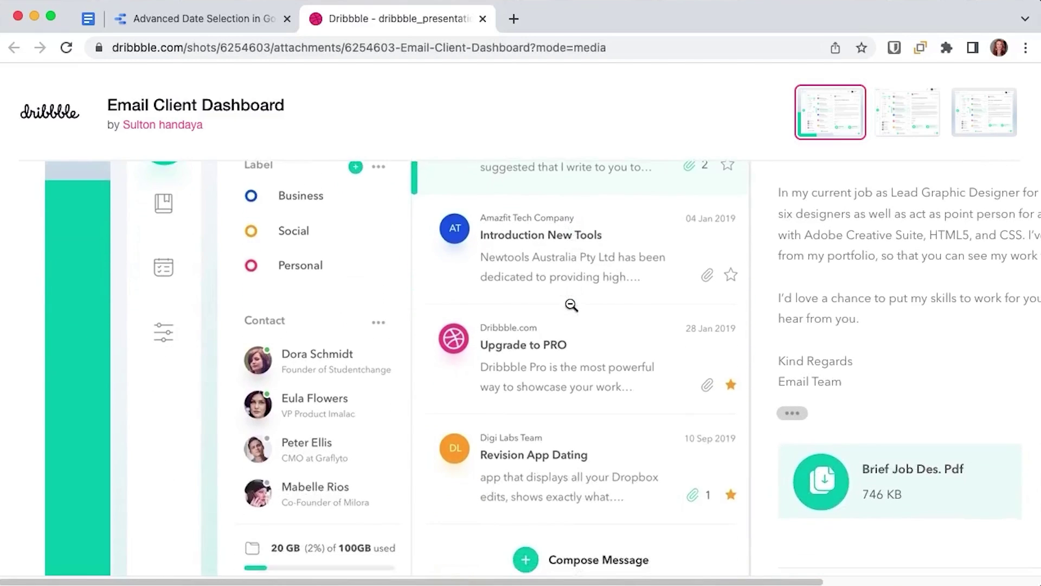
Return to the Data Studio report and scroll down to the Rolling Dates section
left_click(235, 26)
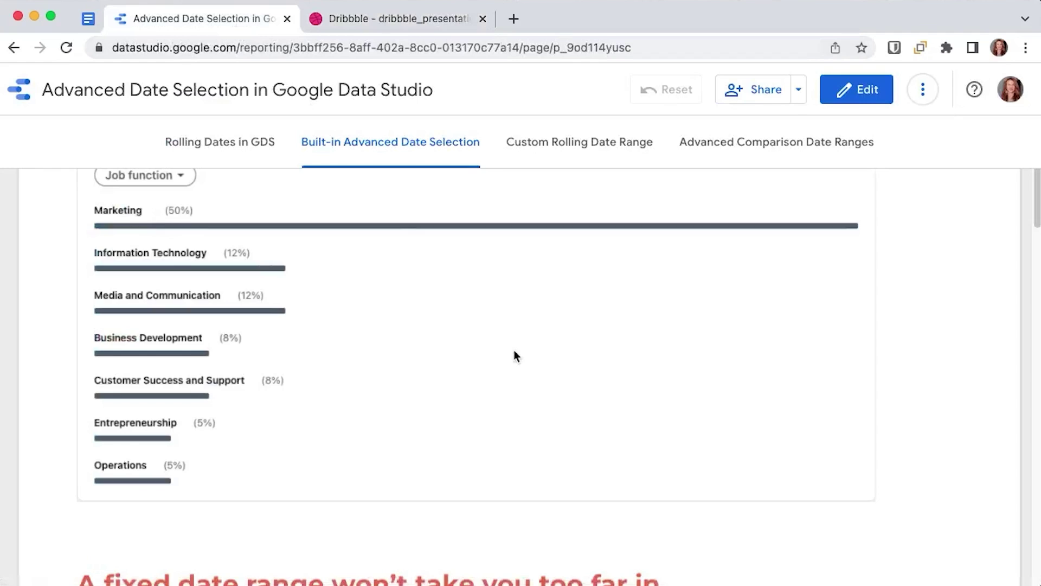
scroll(515, 356, "down", 6)
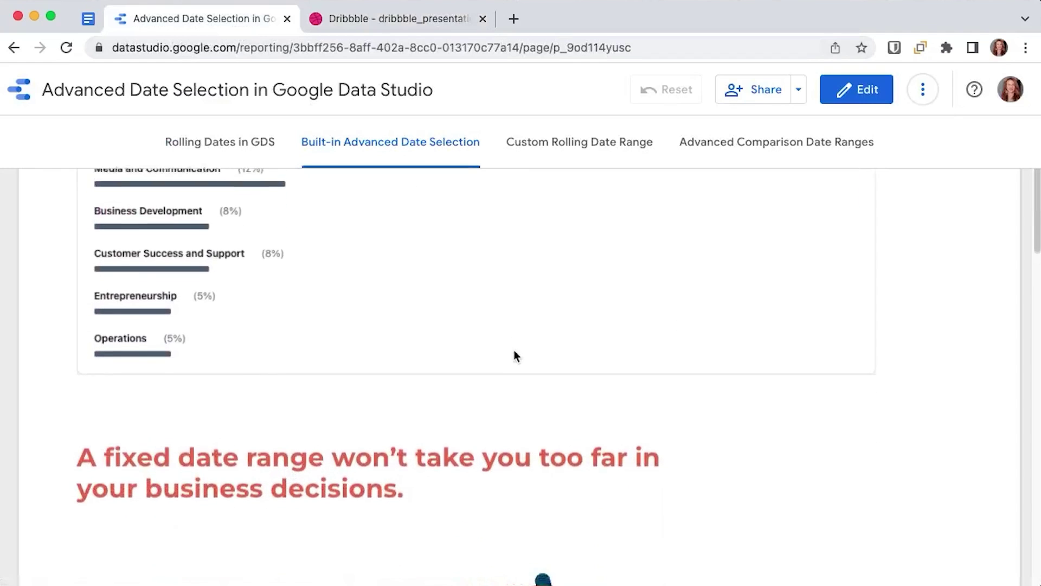
scroll(516, 355, "down", 3)
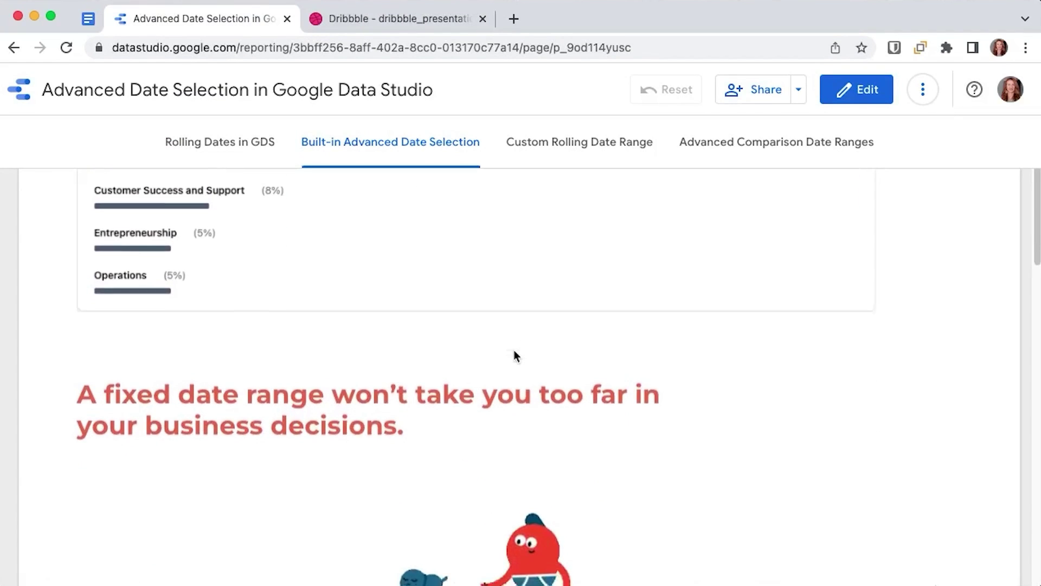
scroll(515, 355, "down", 4)
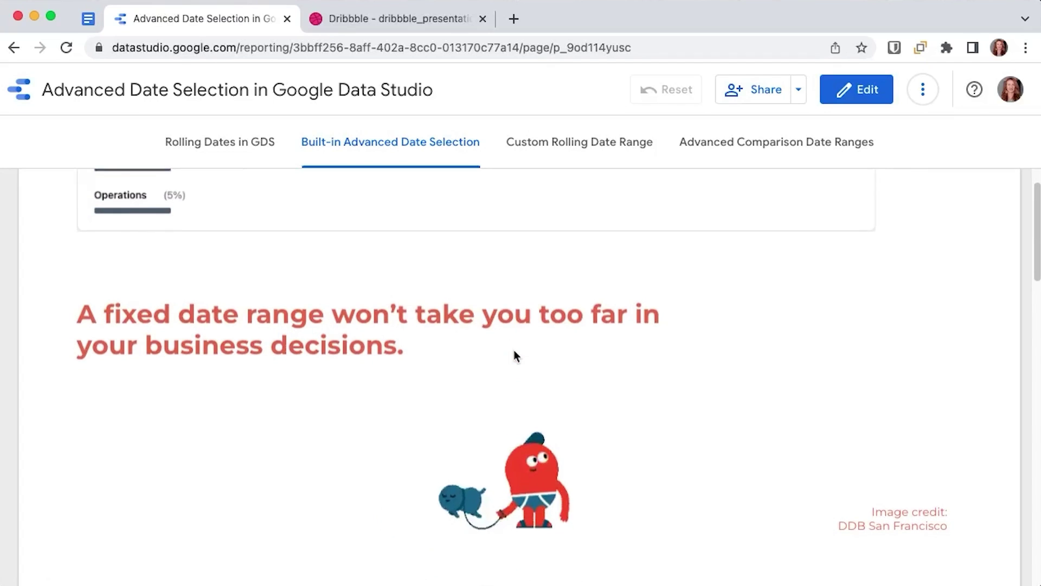
scroll(516, 356, "down", 1)
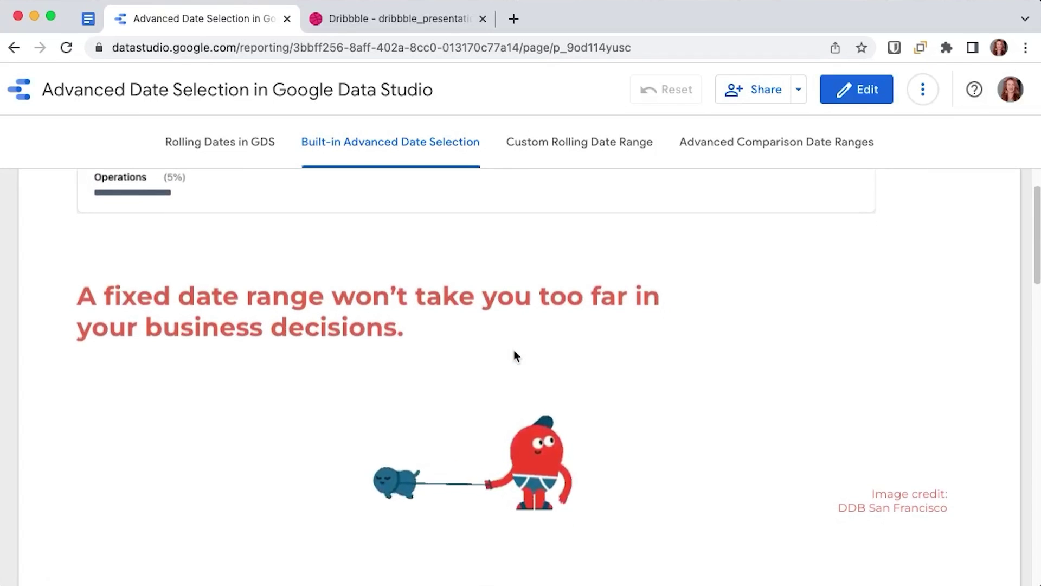
scroll(516, 356, "down", 1)
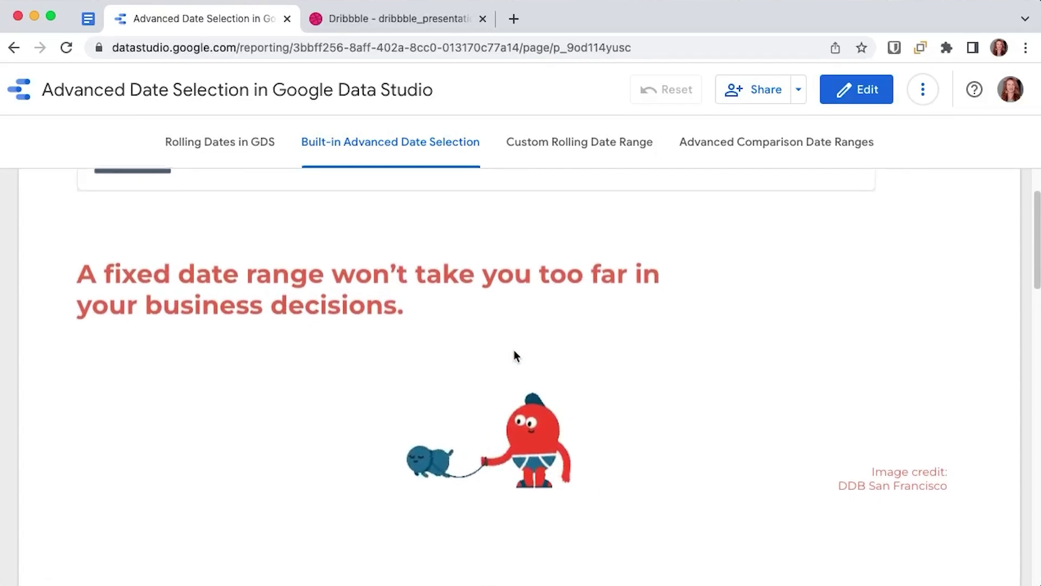
scroll(516, 355, "down", 5)
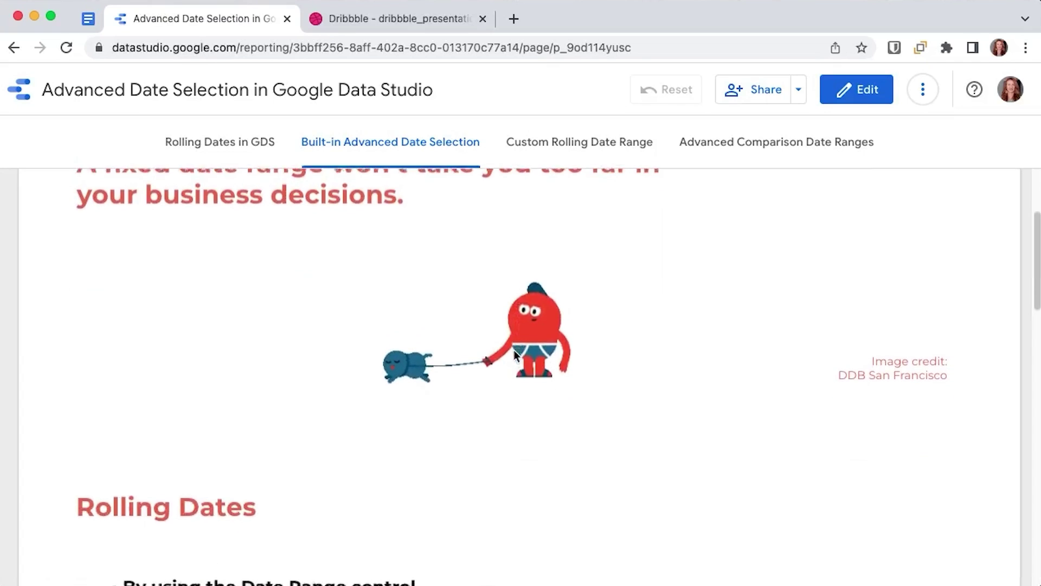
scroll(516, 356, "down", 3)
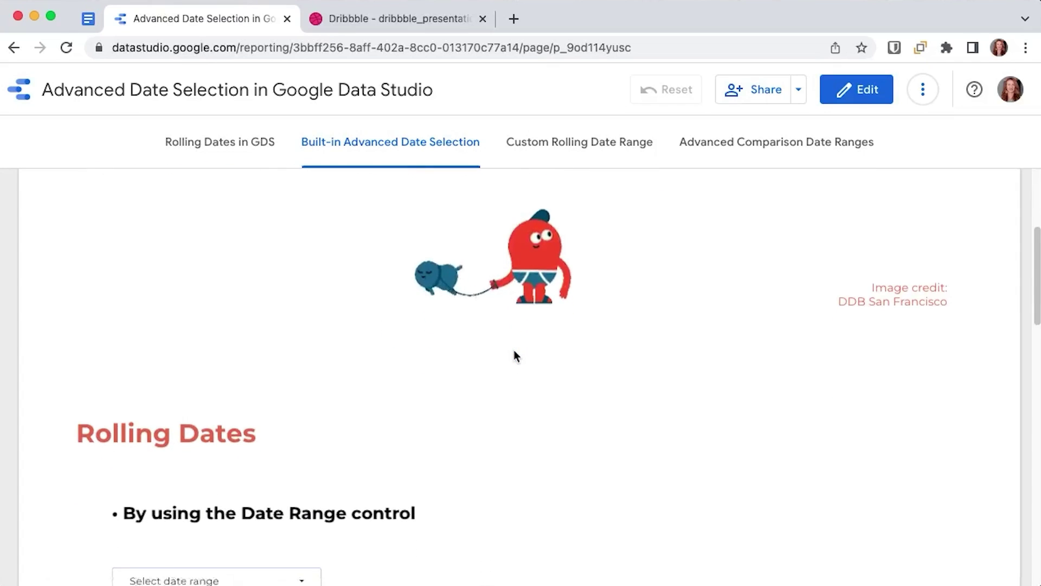
scroll(516, 356, "down", 4)
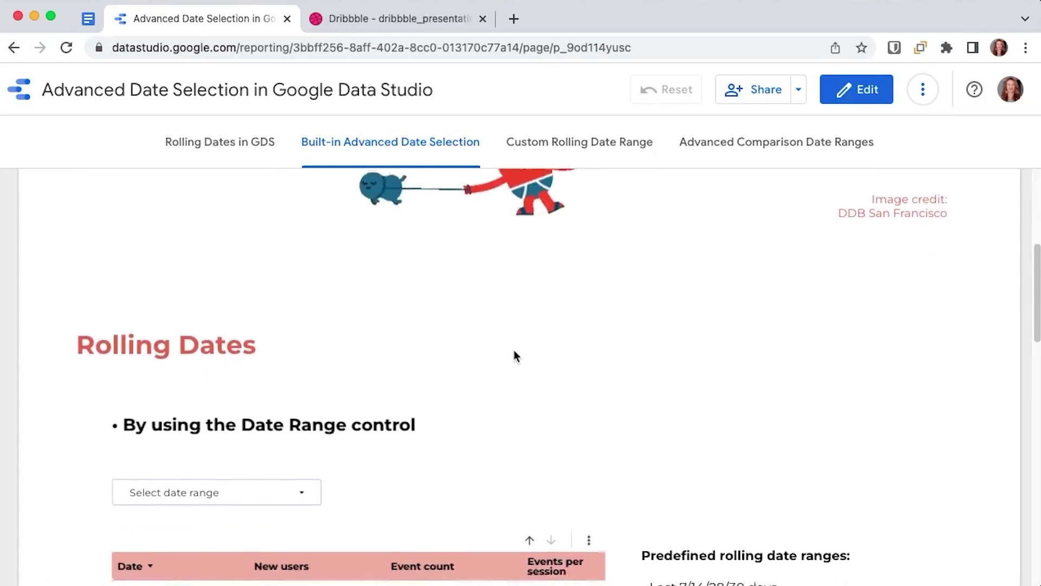
scroll(516, 355, "down", 1)
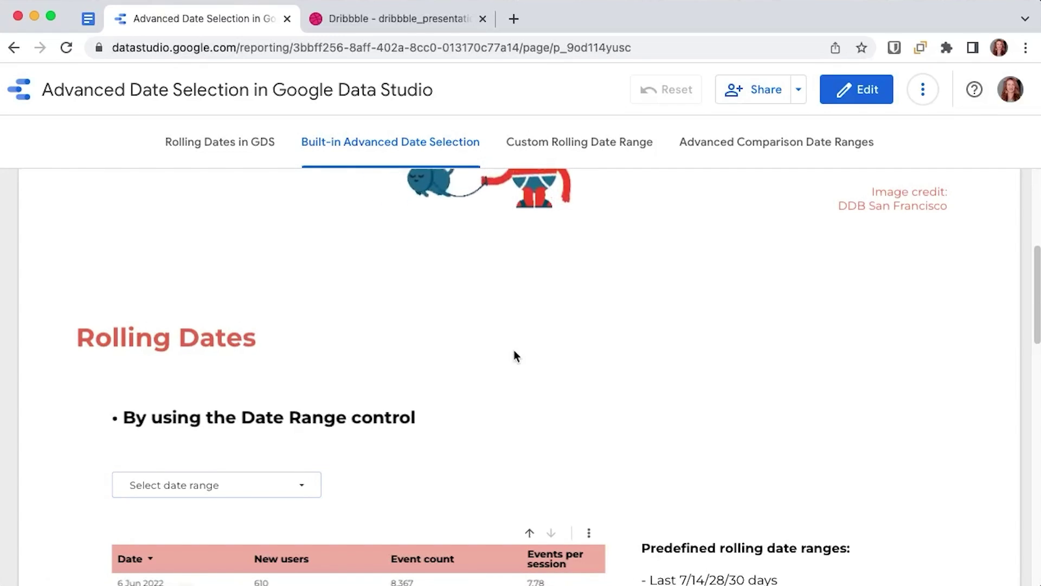
scroll(518, 356, "down", 5)
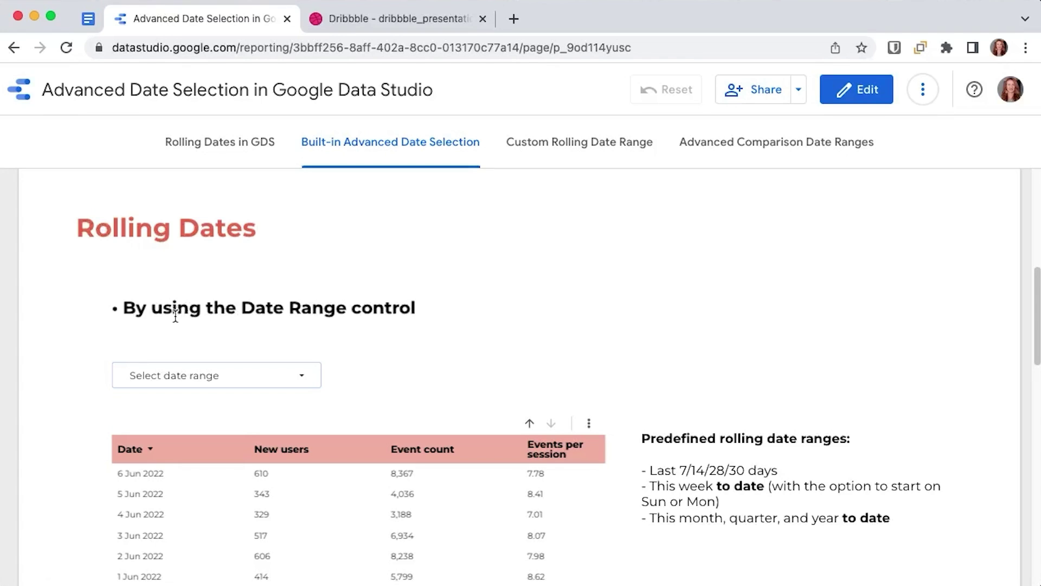
Highlight the headings about editing each chart's date range and using the Date Range control
left_click_drag(124, 309, 422, 314)
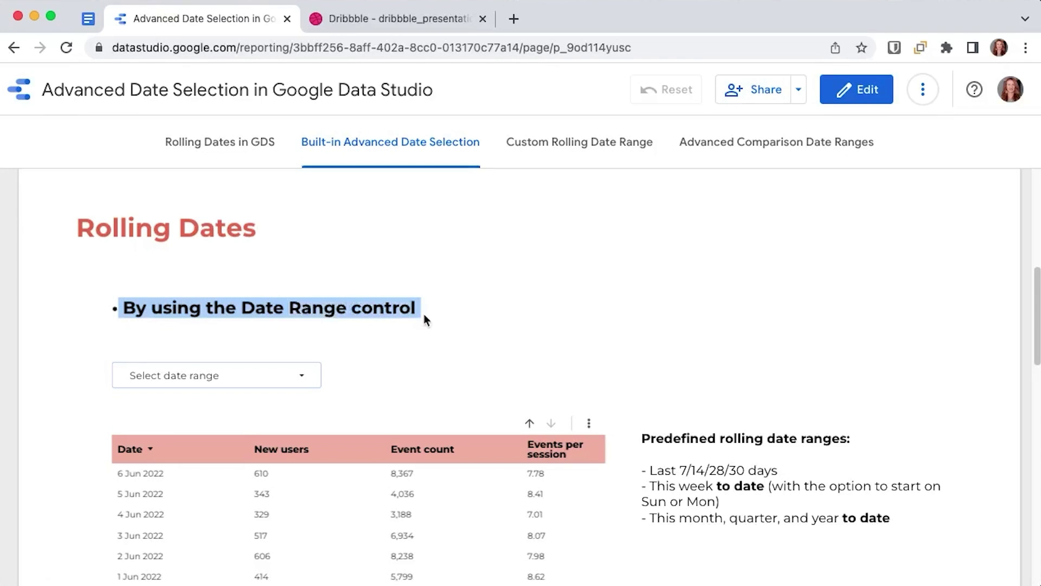
scroll(424, 315, "down", 13)
scroll(141, 232, "up", 2)
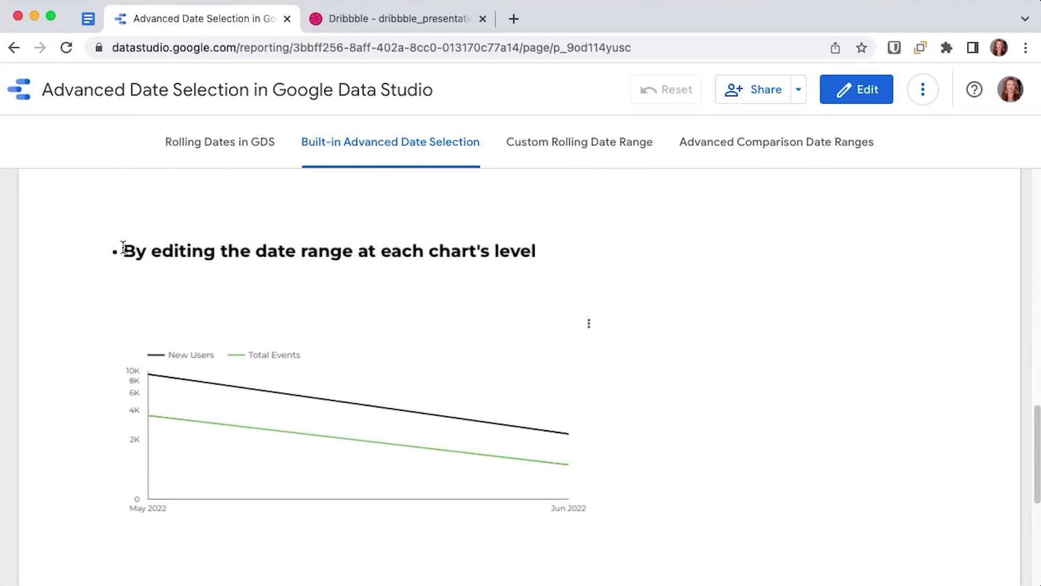
left_click_drag(124, 247, 555, 264)
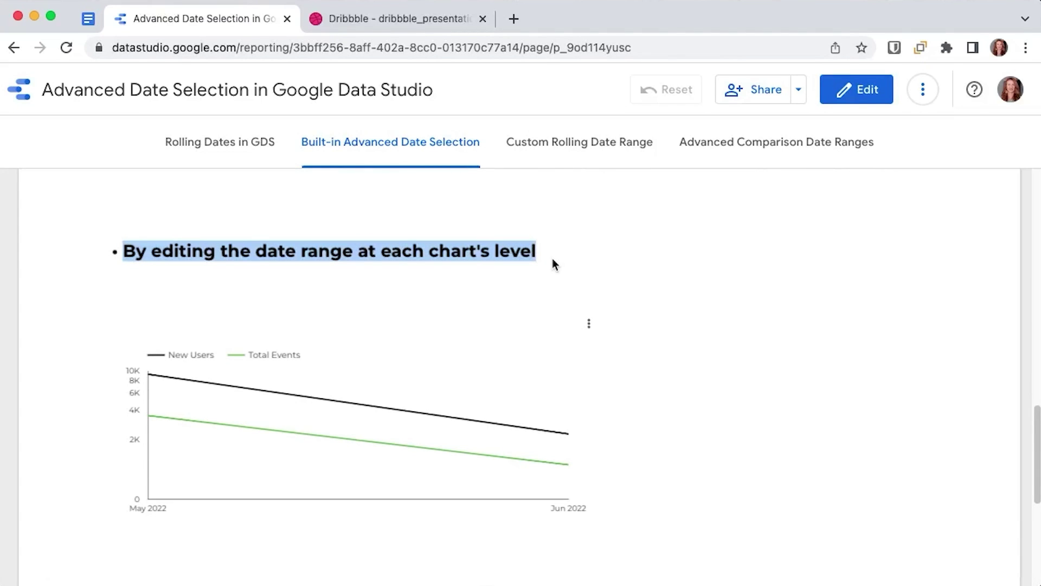
scroll(552, 258, "up", 10)
left_click_drag(213, 314, 439, 320)
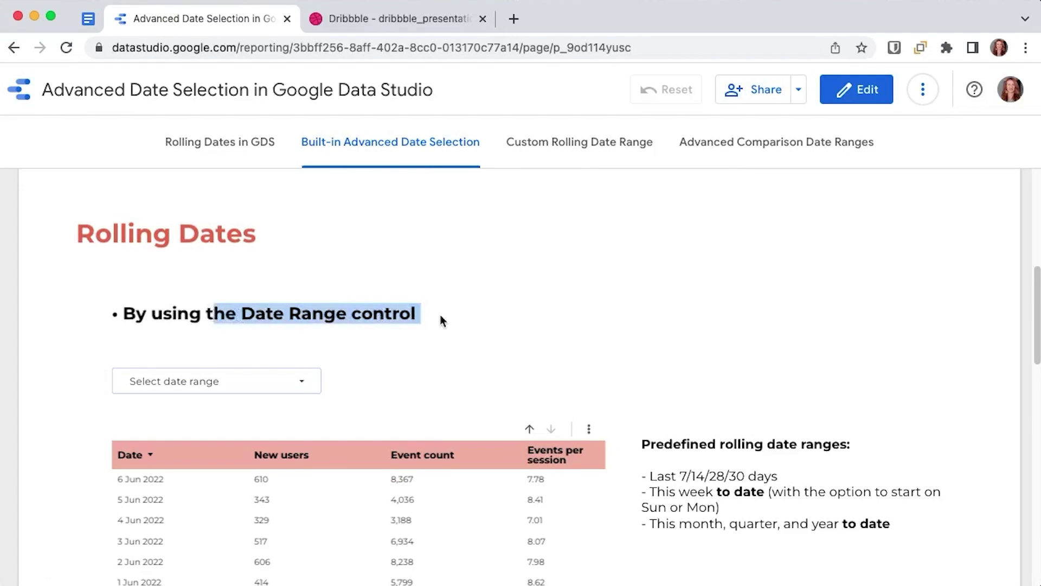
In edit mode, add a second date range control above the table, then delete it
left_click(857, 90)
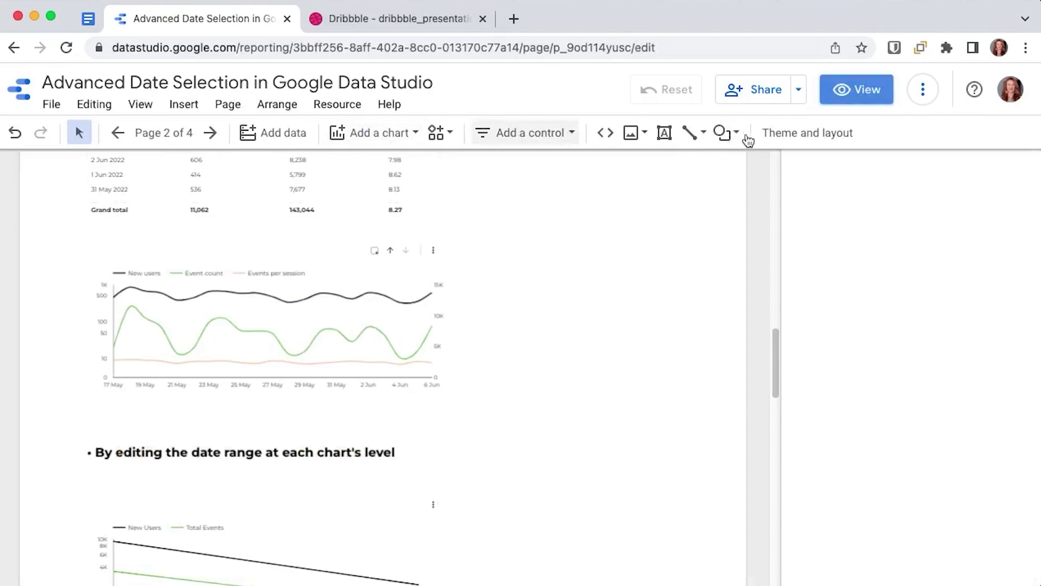
left_click(546, 134)
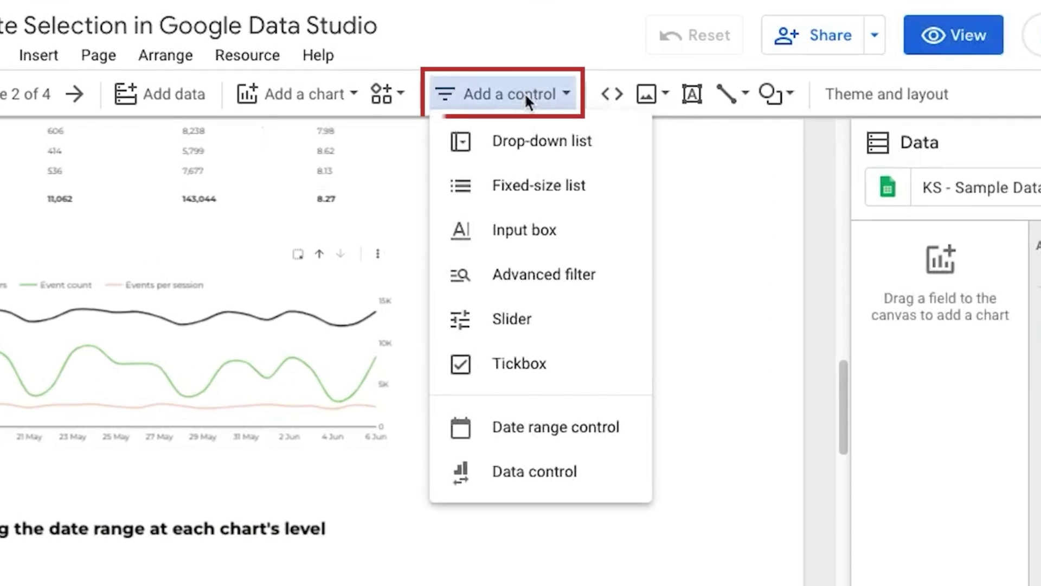
left_click(513, 427)
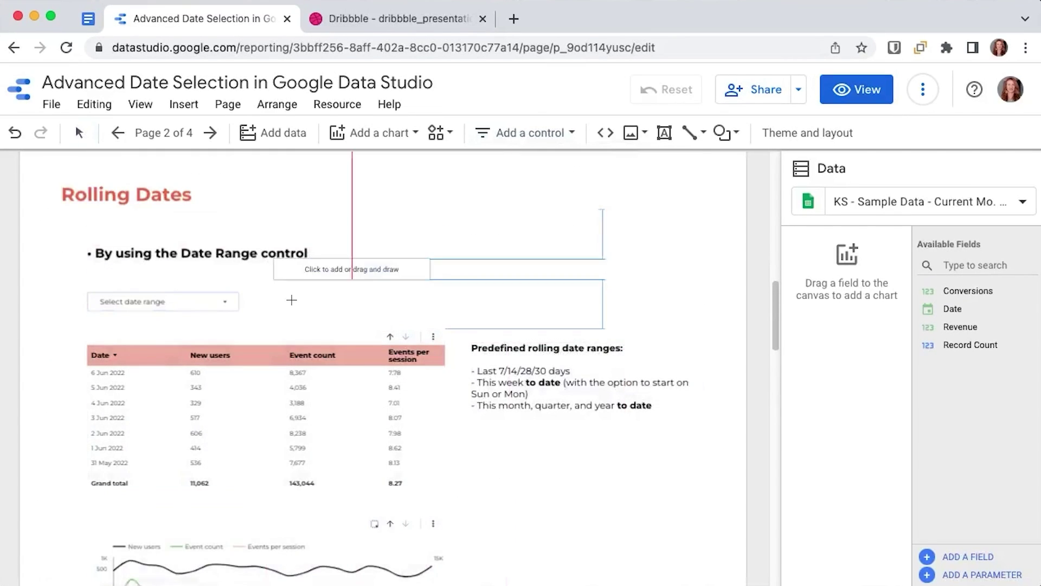
left_click(275, 294)
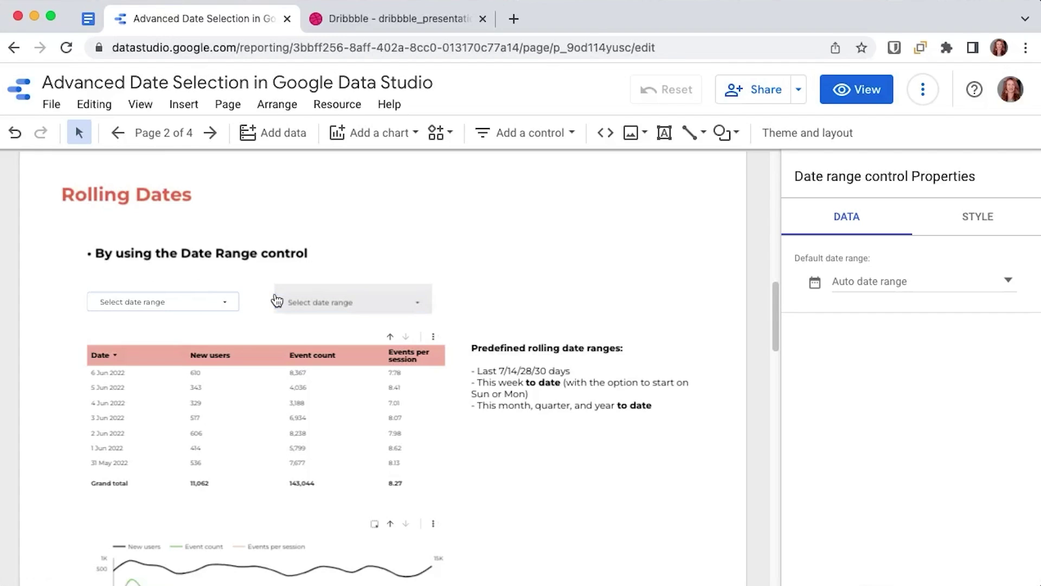
key("Delete")
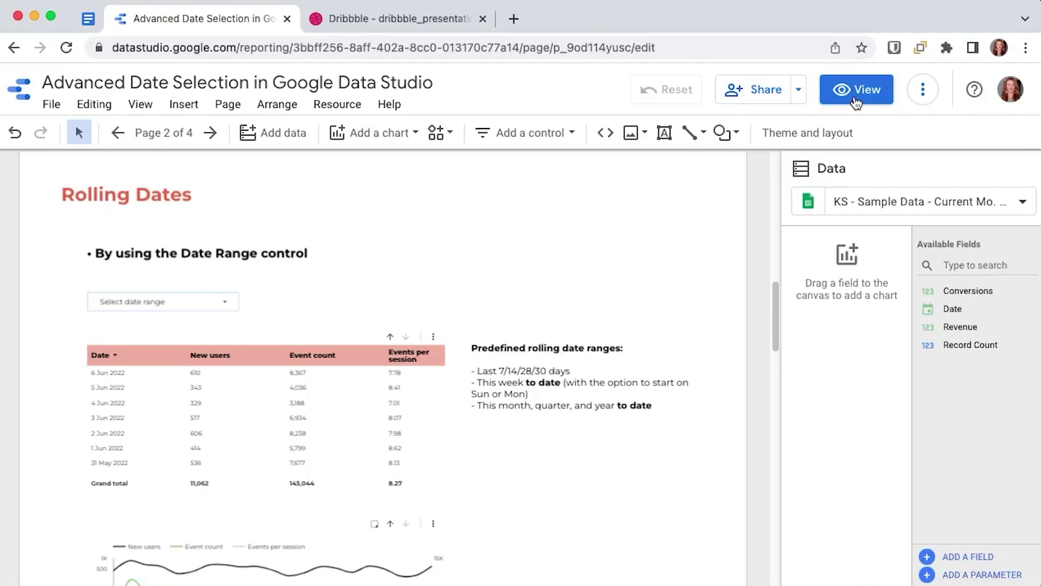
Preview the report as a viewer and open the Rolling Dates date range picker
left_click(855, 91)
scroll(488, 283, "down", 6)
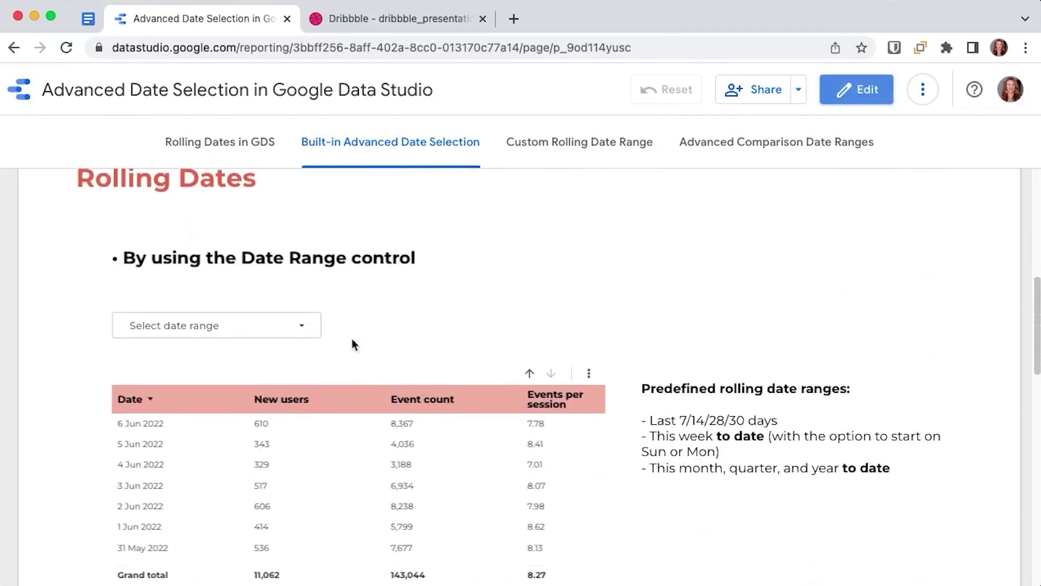
scroll(353, 343, "down", 1)
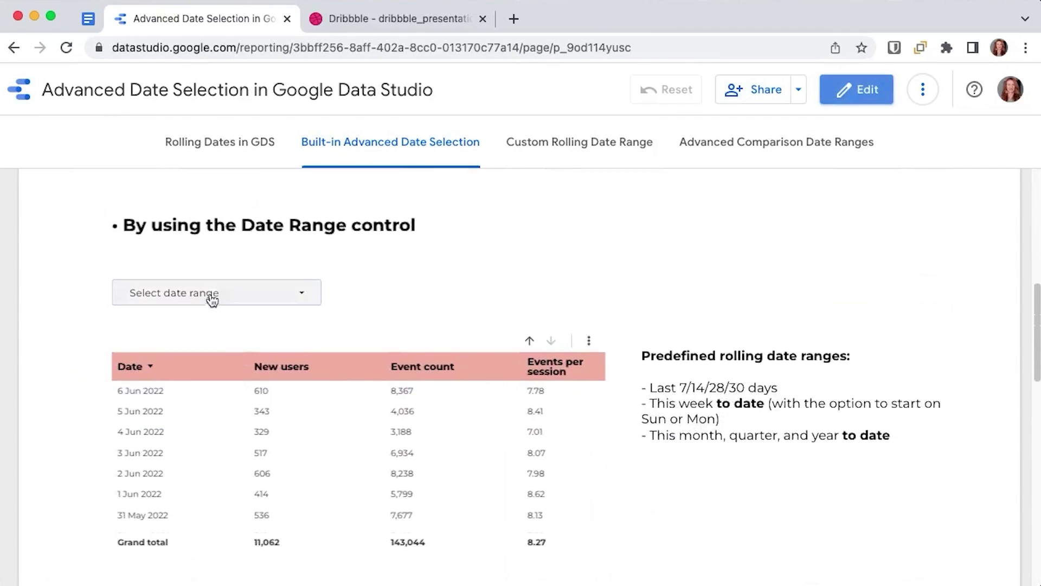
left_click(264, 302)
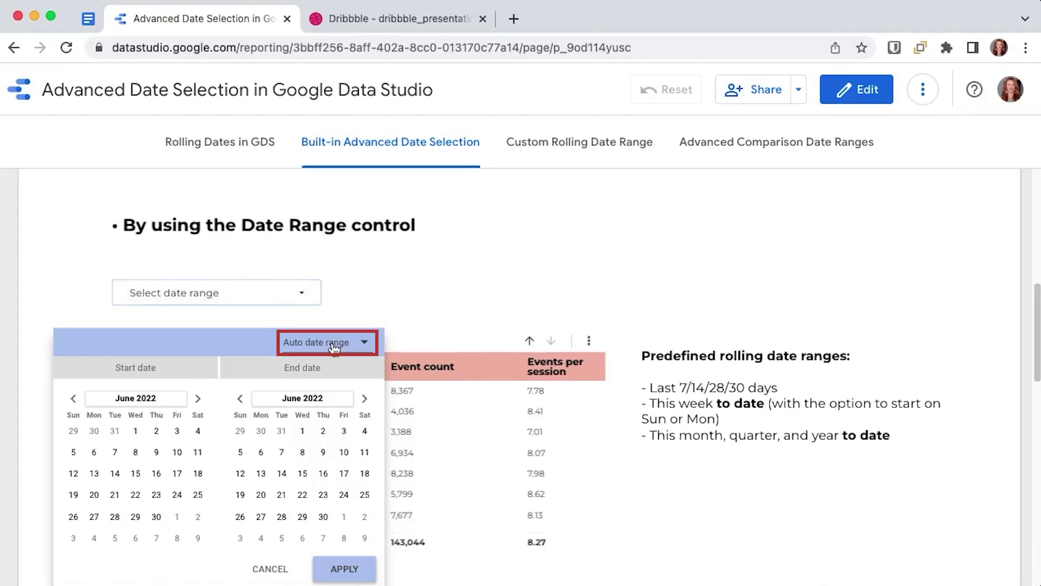
Browse the preset ranges, from This week through This year to date, Auto and Advanced
left_click(335, 348)
scroll(494, 266, "up", 5)
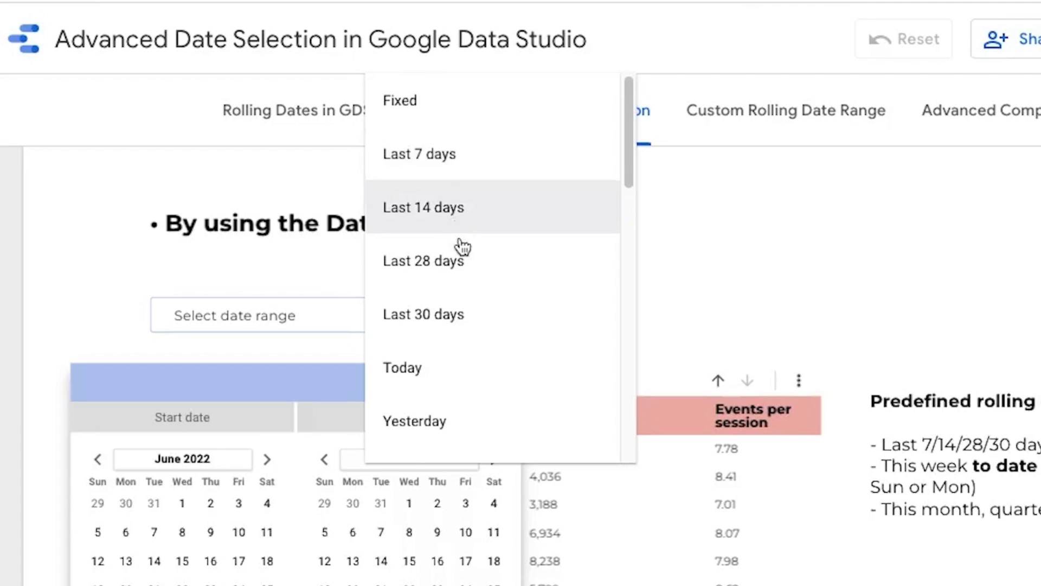
scroll(463, 300, "down", 1)
scroll(465, 298, "down", 3)
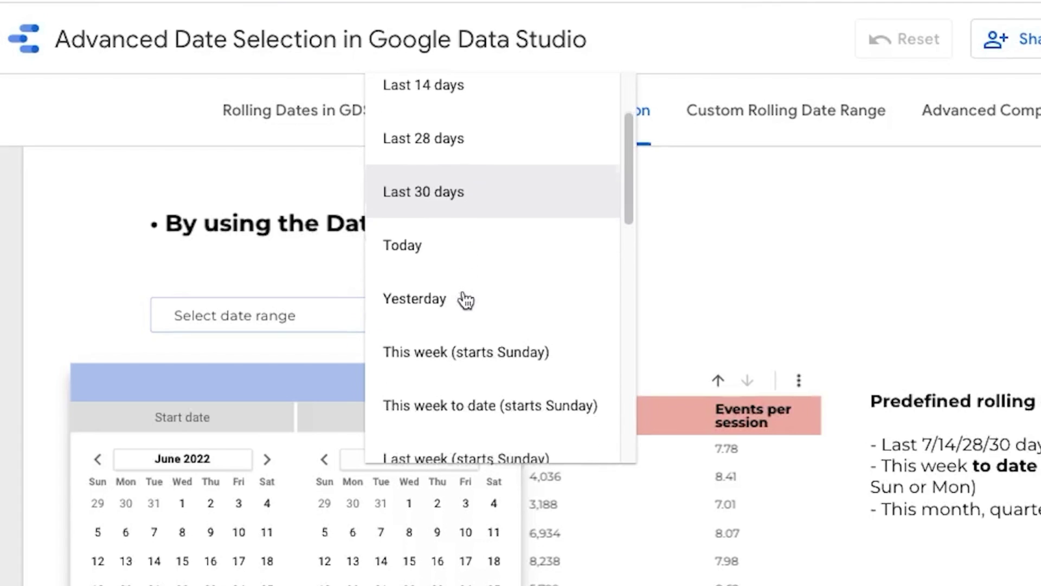
scroll(524, 327, "down", 2)
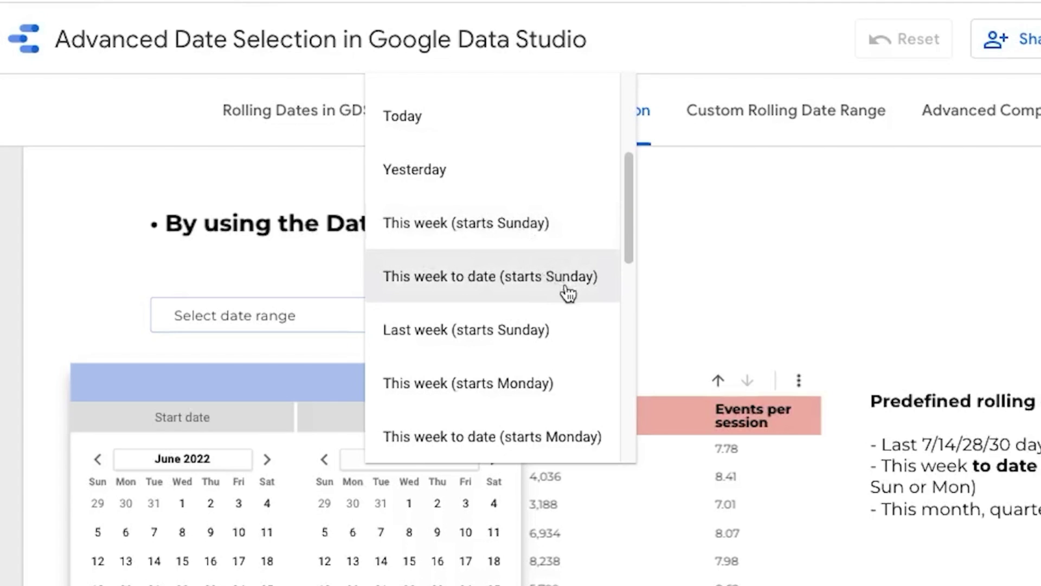
scroll(556, 385, "down", 4)
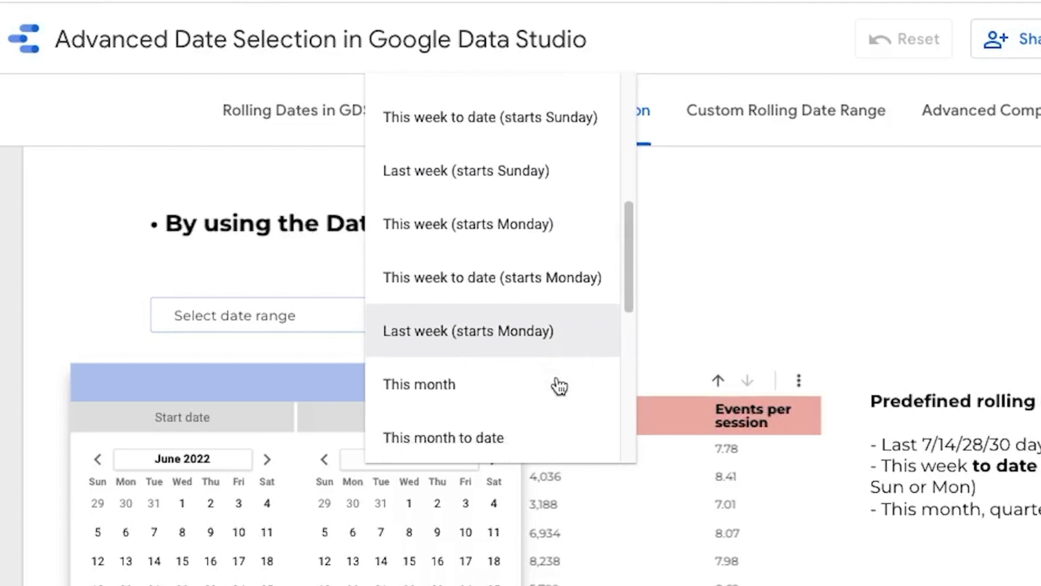
scroll(556, 343, "down", 8)
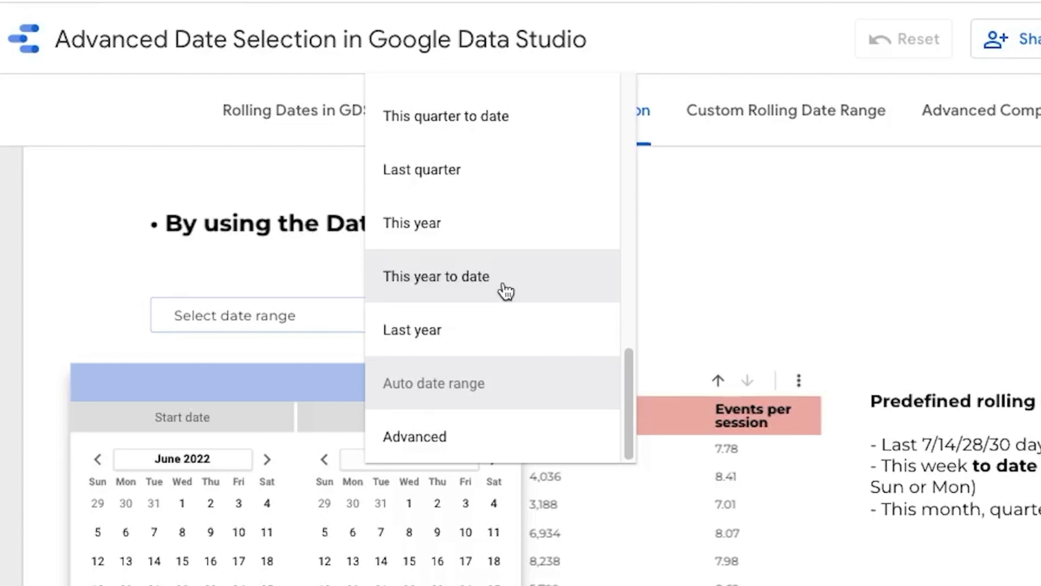
scroll(506, 291, "up", 10)
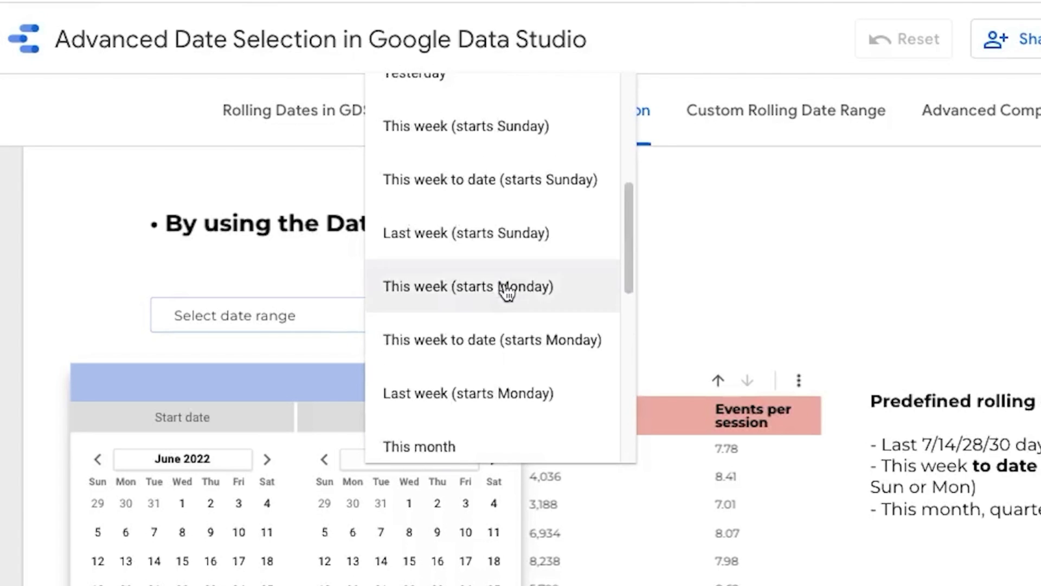
scroll(507, 293, "down", 5)
scroll(507, 293, "down", 5)
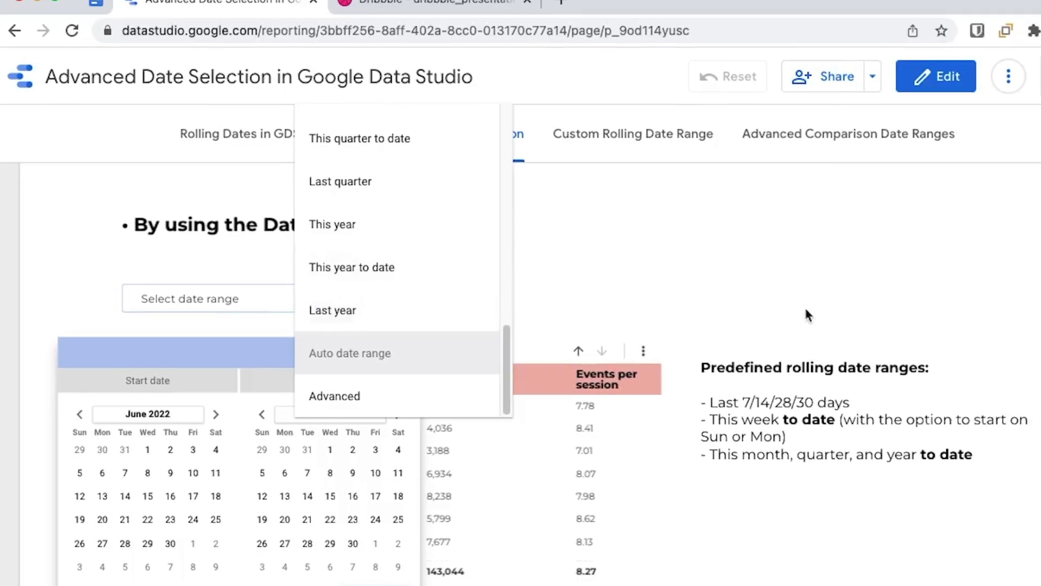
Return to edit mode and select the Rolling Dates date range control to see its properties
left_click(865, 100)
scroll(213, 340, "up", 6)
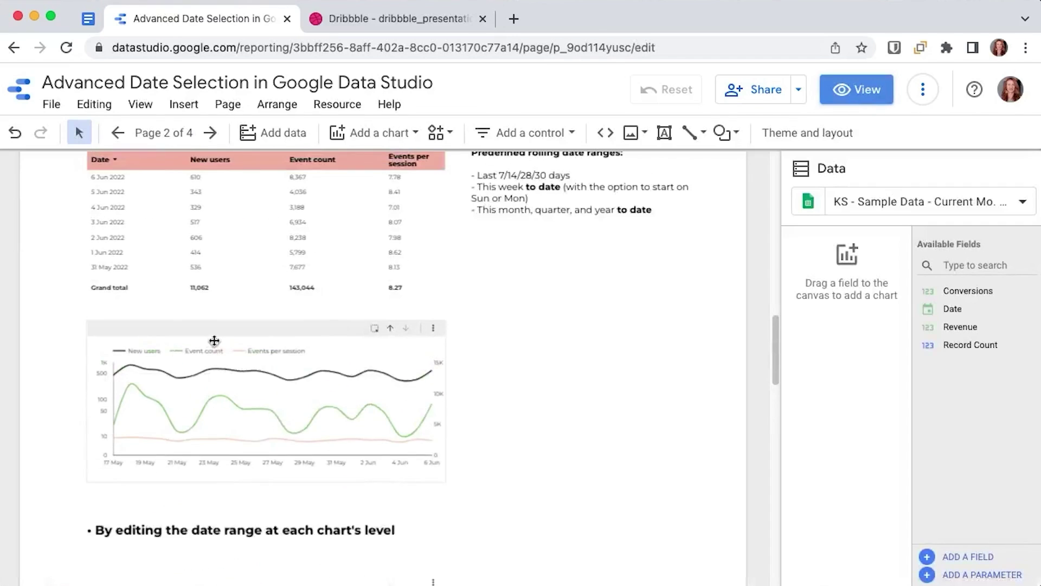
left_click(166, 304)
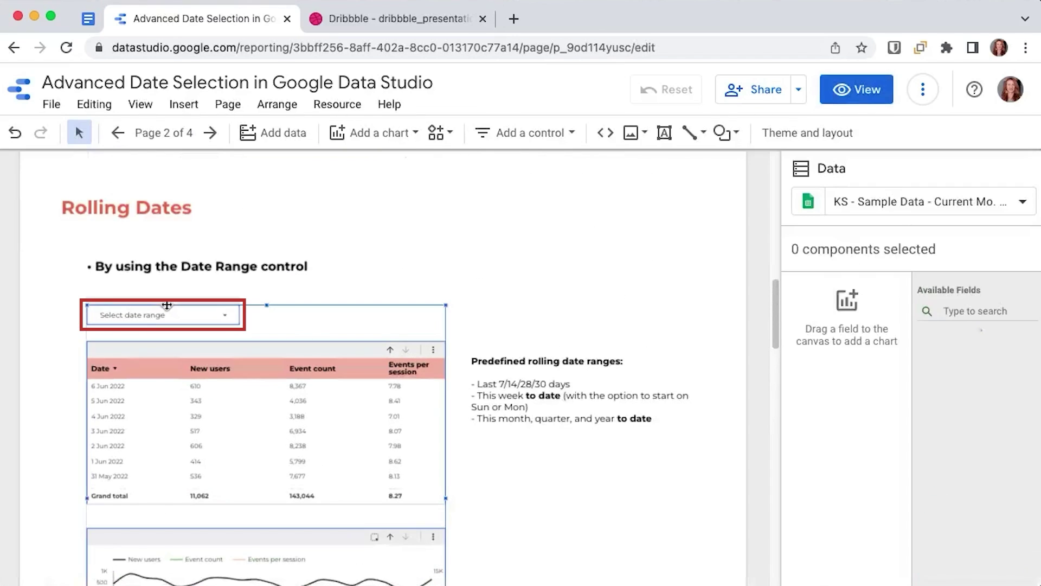
left_click(166, 305)
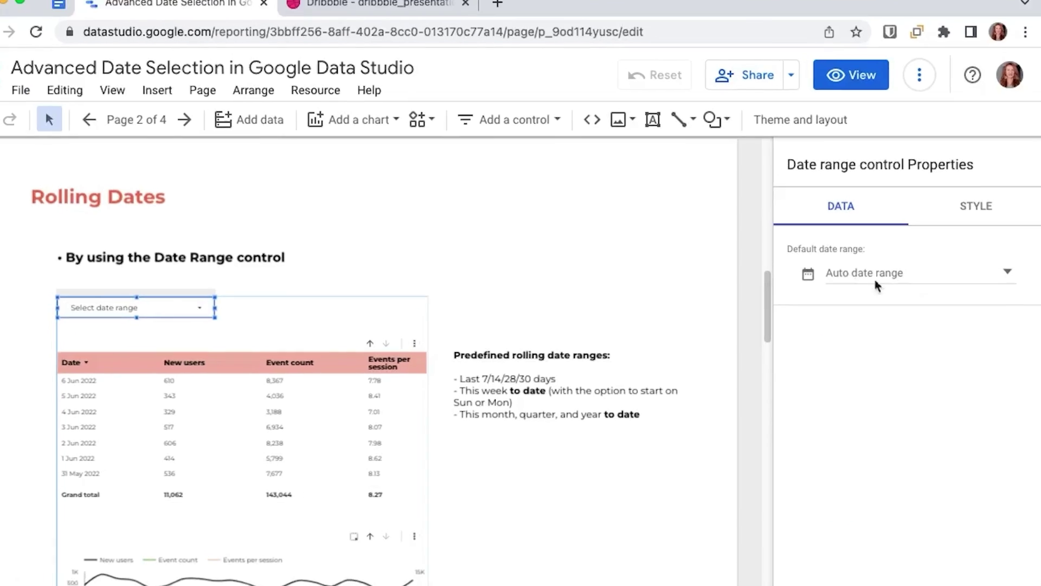
Set the control's default to Advanced, from Today minus 22 days to Today minus 1 day
left_click(910, 279)
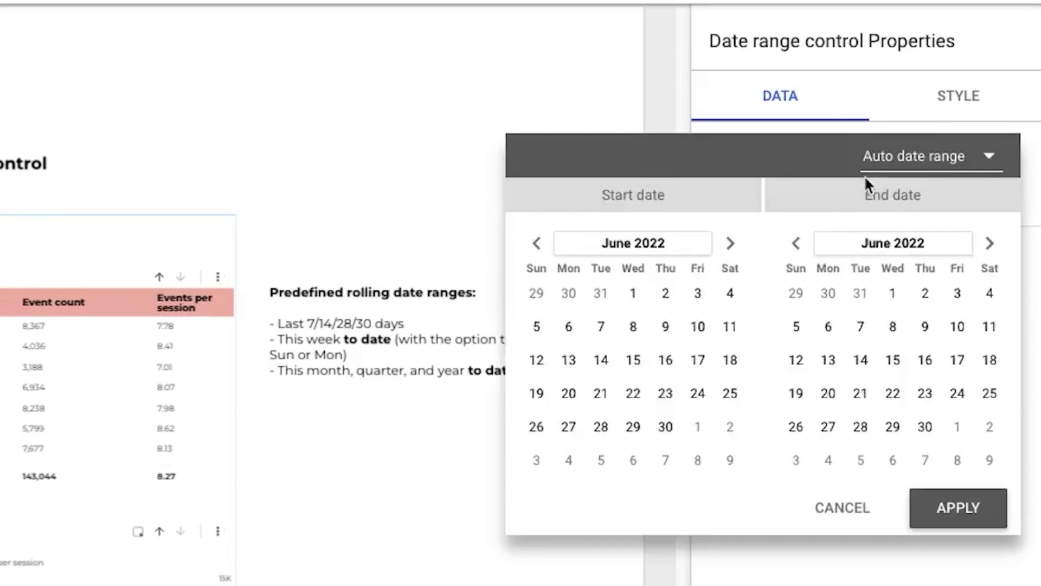
left_click(911, 157)
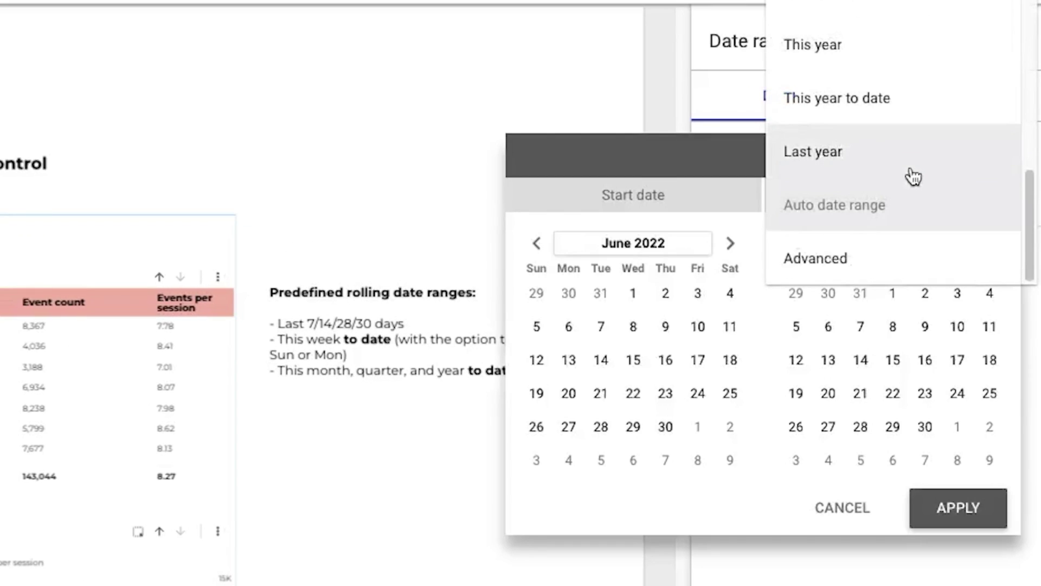
left_click(888, 259)
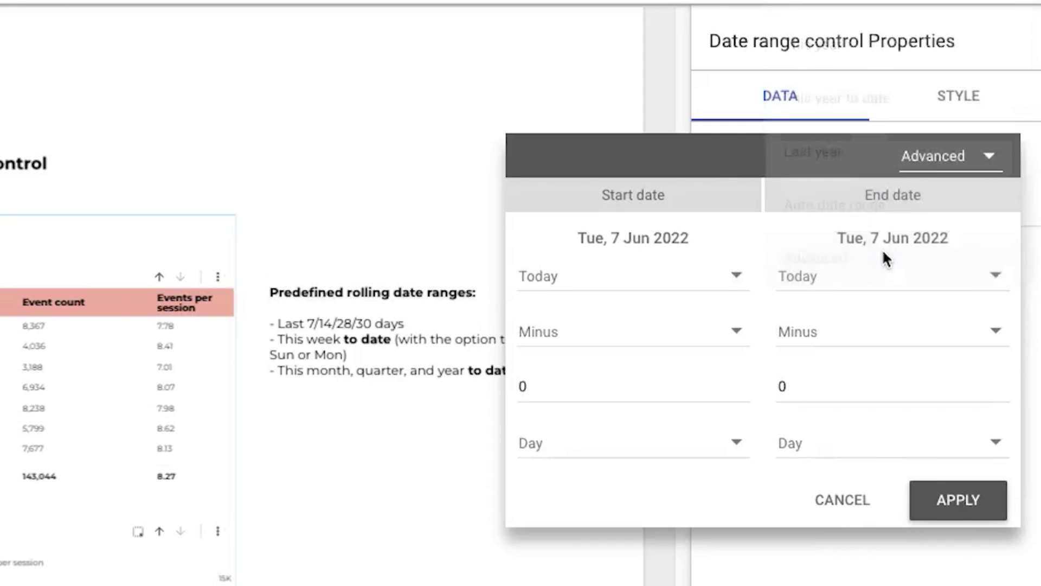
left_click(806, 396)
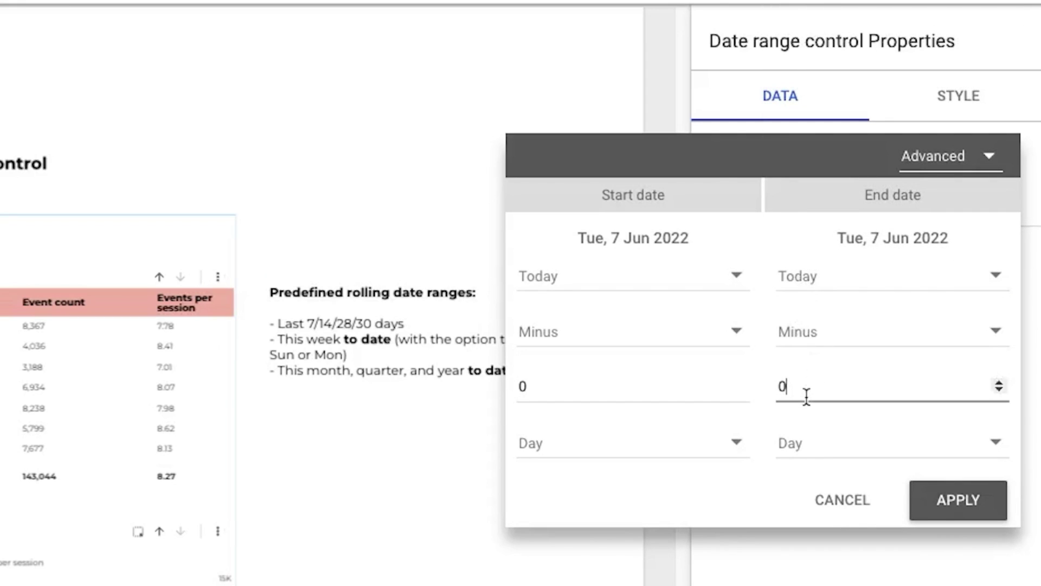
type("1")
left_click(811, 444)
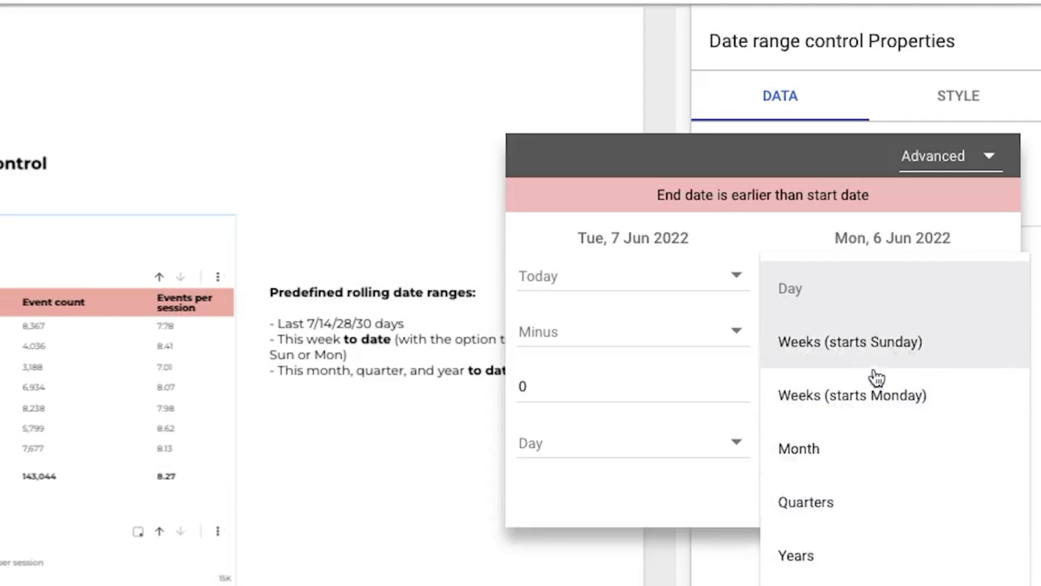
left_click(552, 382)
double_click(553, 382)
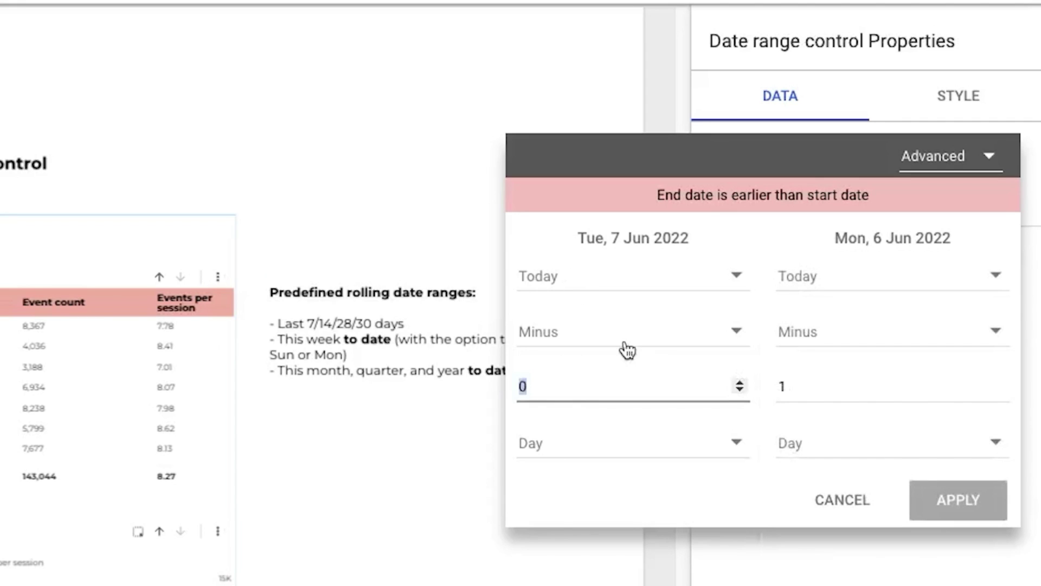
type("22")
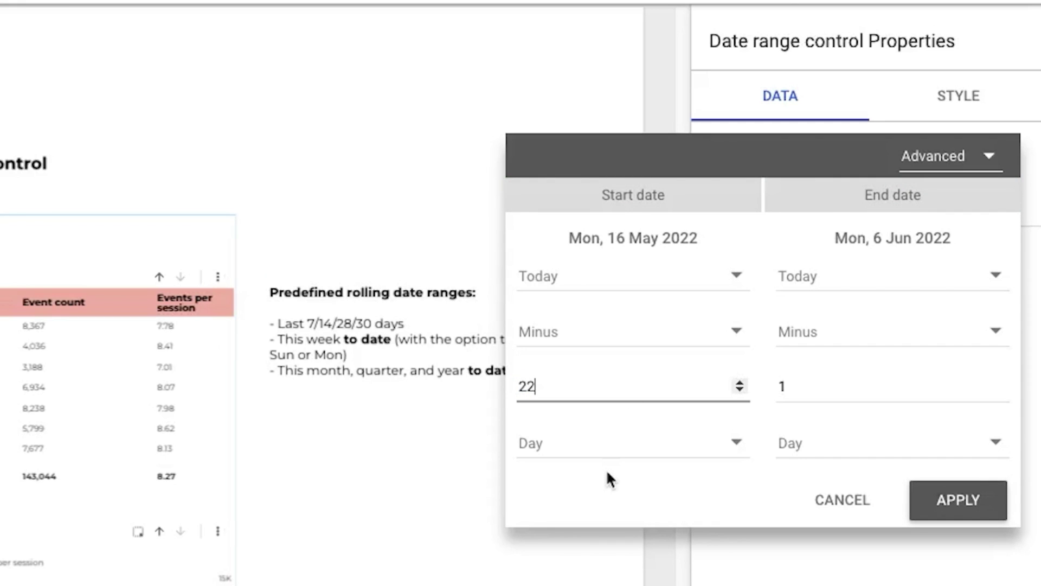
left_click(924, 497)
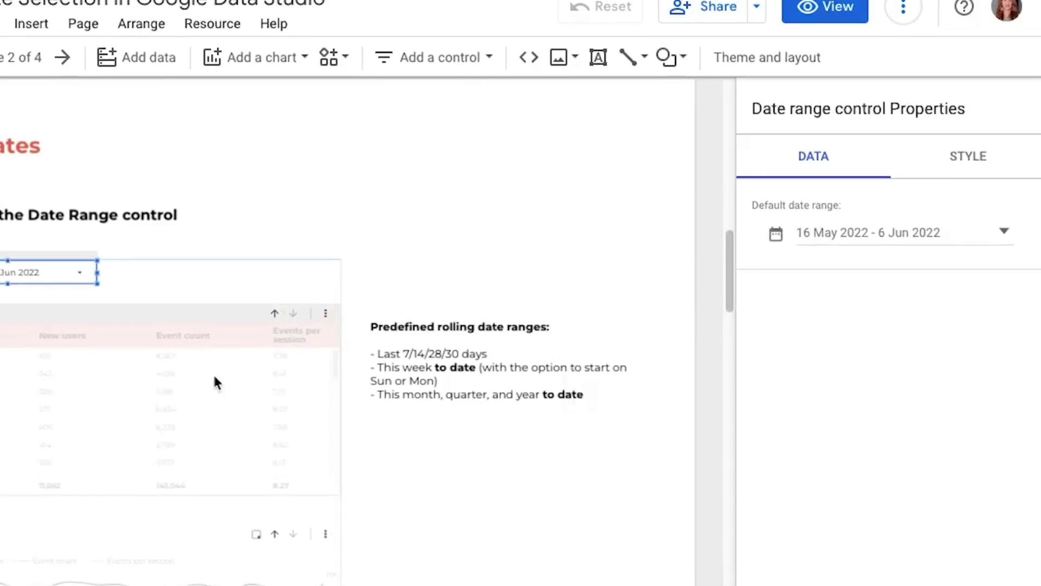
Check the table and chart cover 16 May–6 Jun 2022, then select their group
scroll(265, 402, "down", 3)
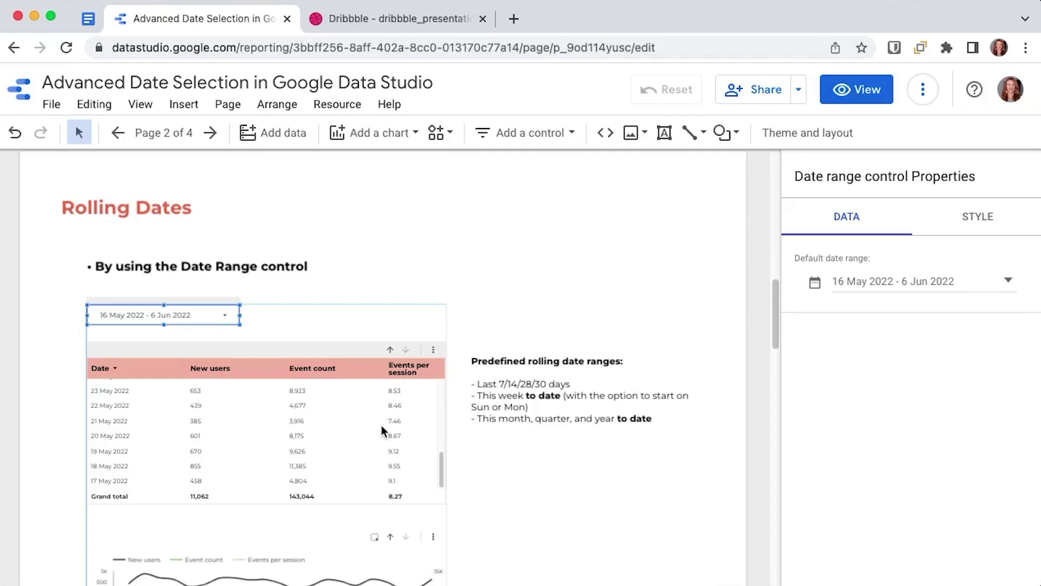
scroll(382, 427, "up", 5)
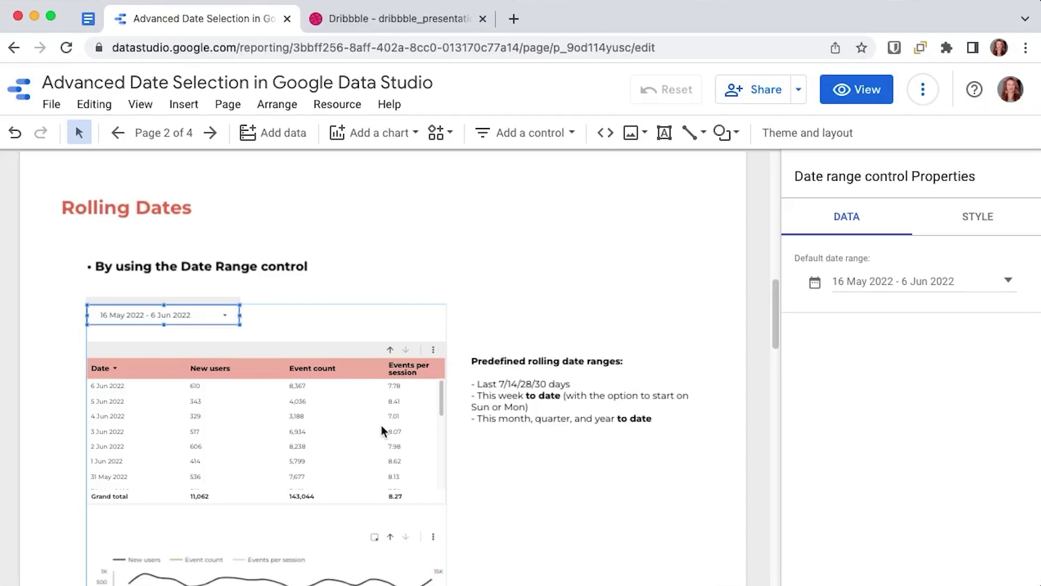
scroll(382, 425, "down", 3)
left_click(58, 200)
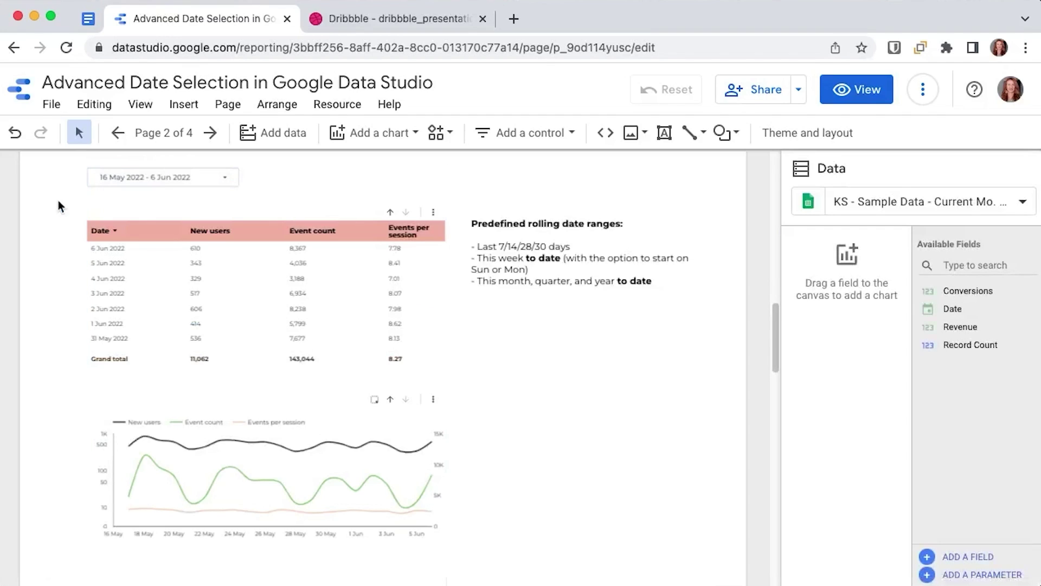
left_click(115, 164)
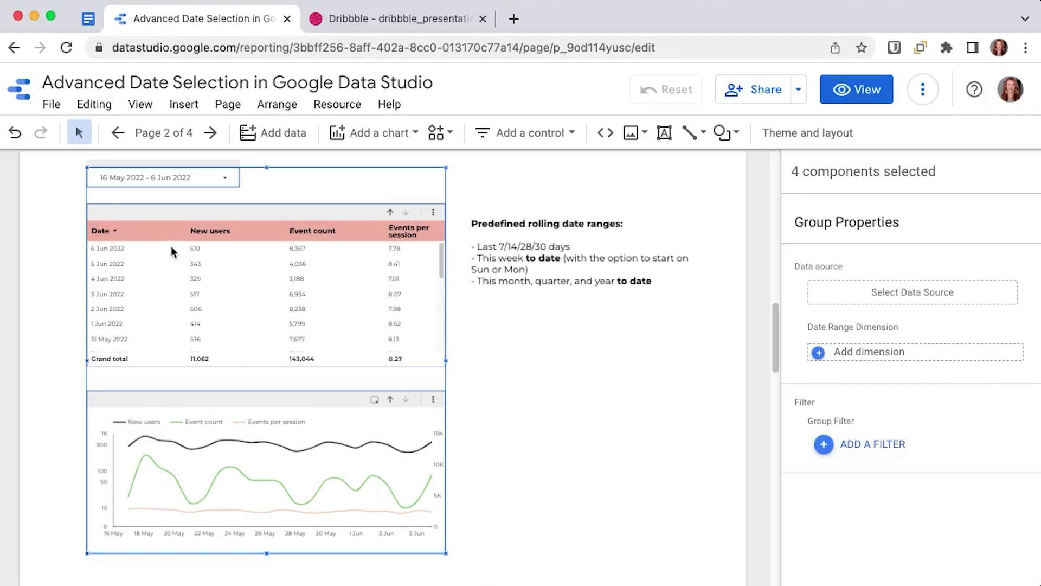
Select the daily users table within the group and scroll through its data settings
left_click(220, 212)
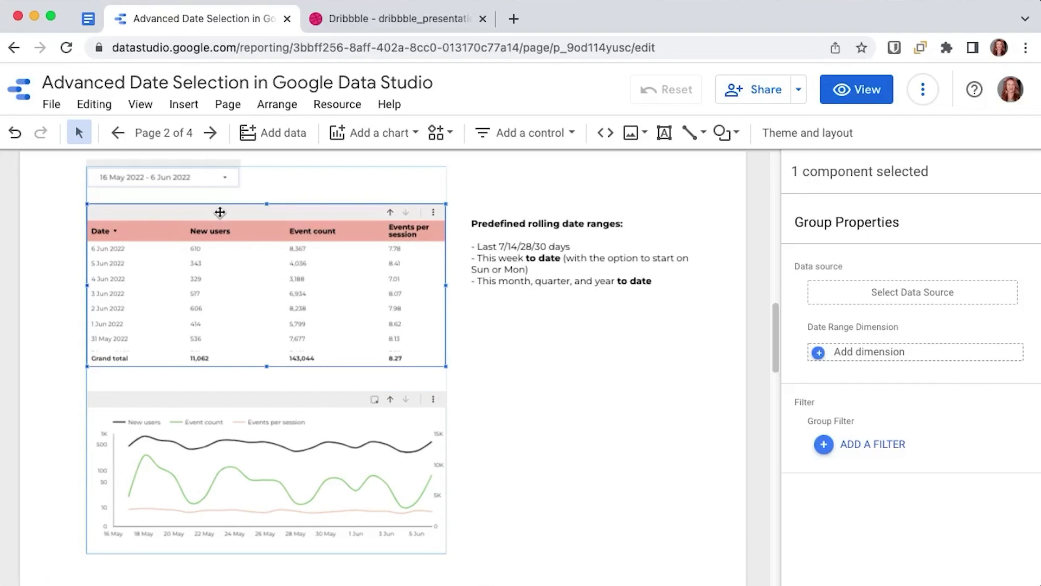
left_click(220, 212)
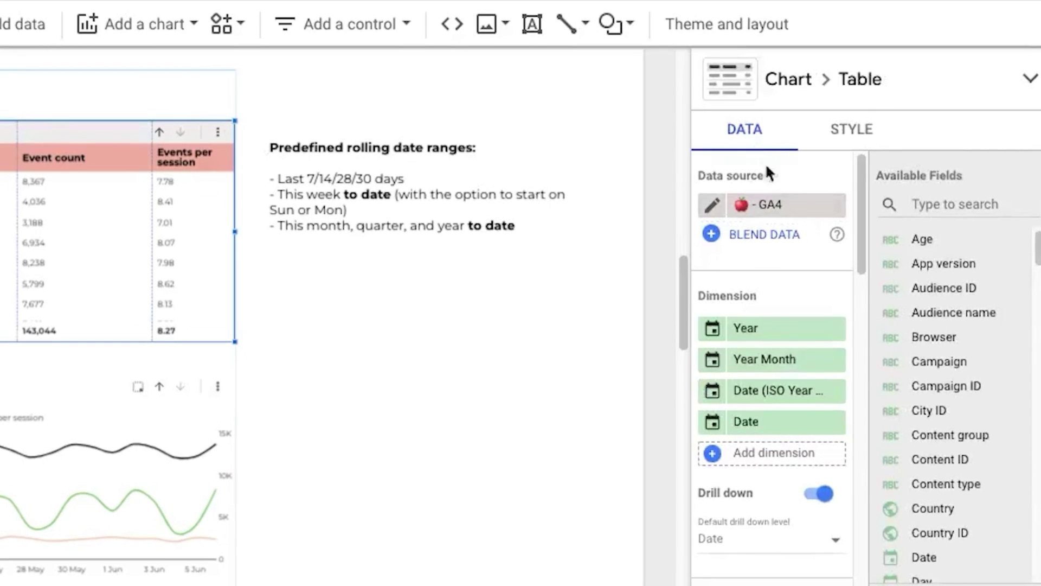
scroll(849, 298, "down", 2)
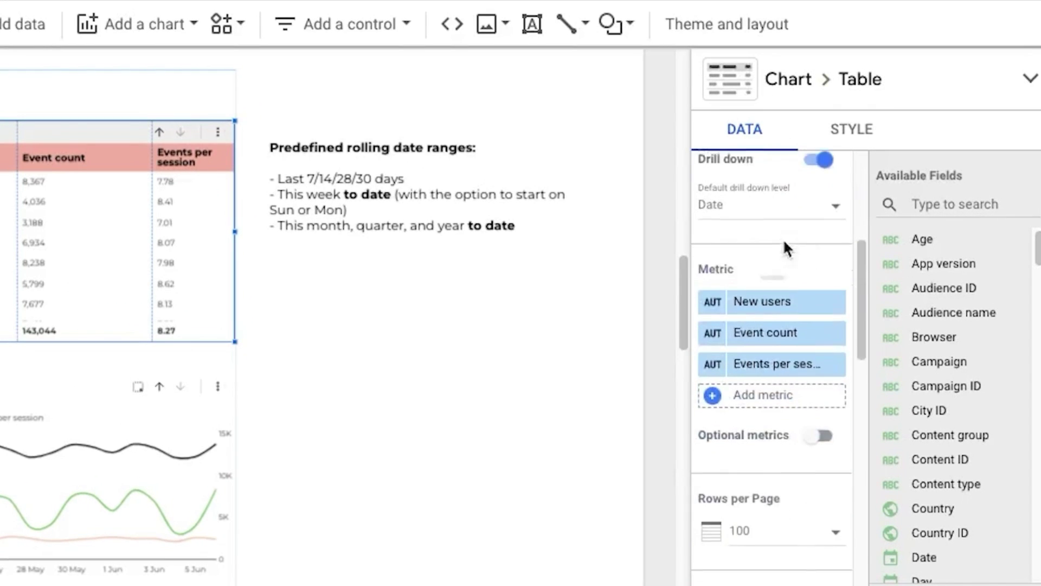
scroll(784, 244, "down", 10)
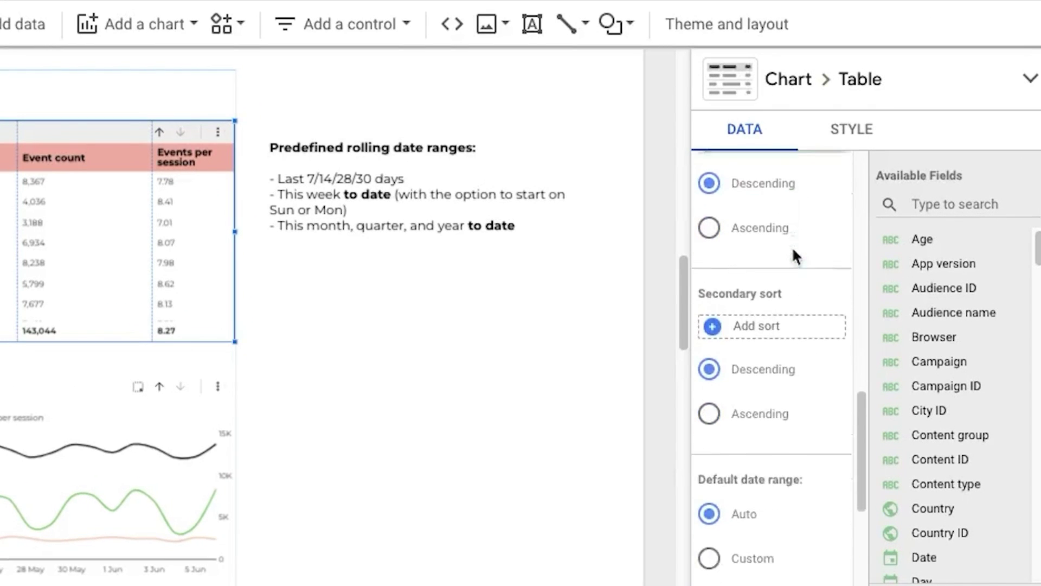
scroll(793, 251, "down", 3)
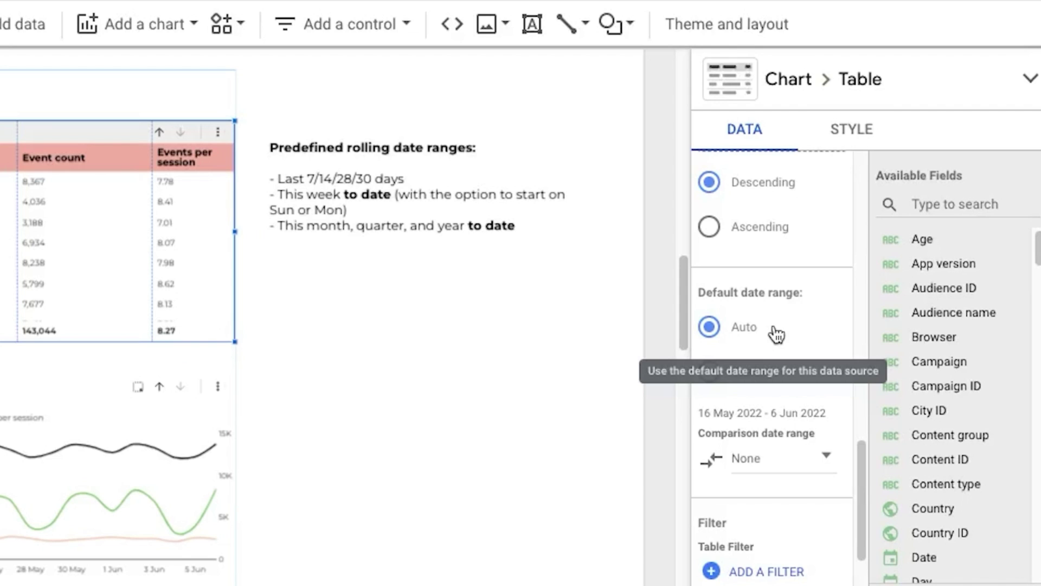
Check the time series chart's default date range is Auto, resolving to 16 May–6 Jun 2022
left_click(83, 423)
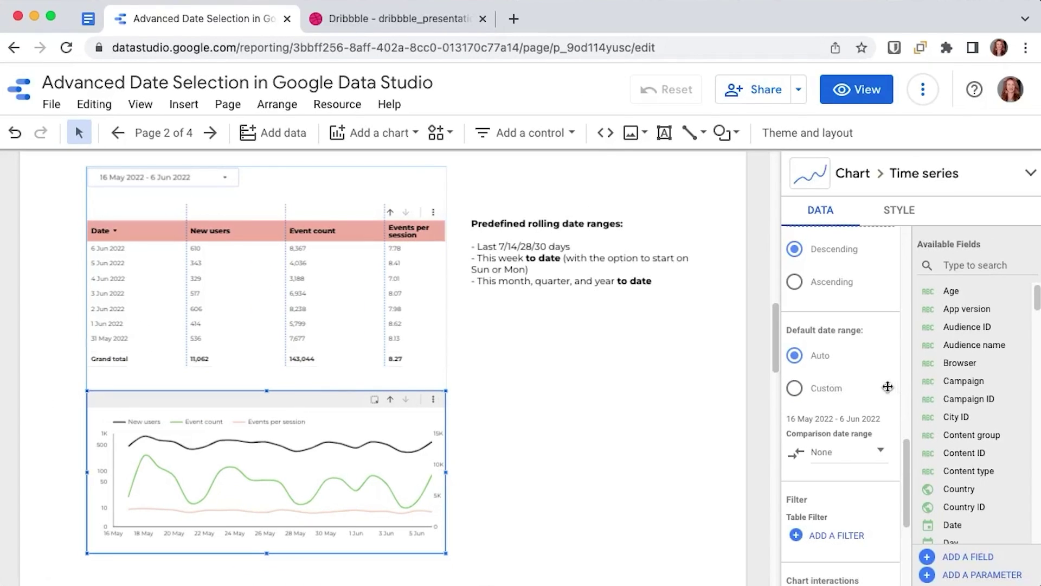
scroll(868, 369, "down", 3)
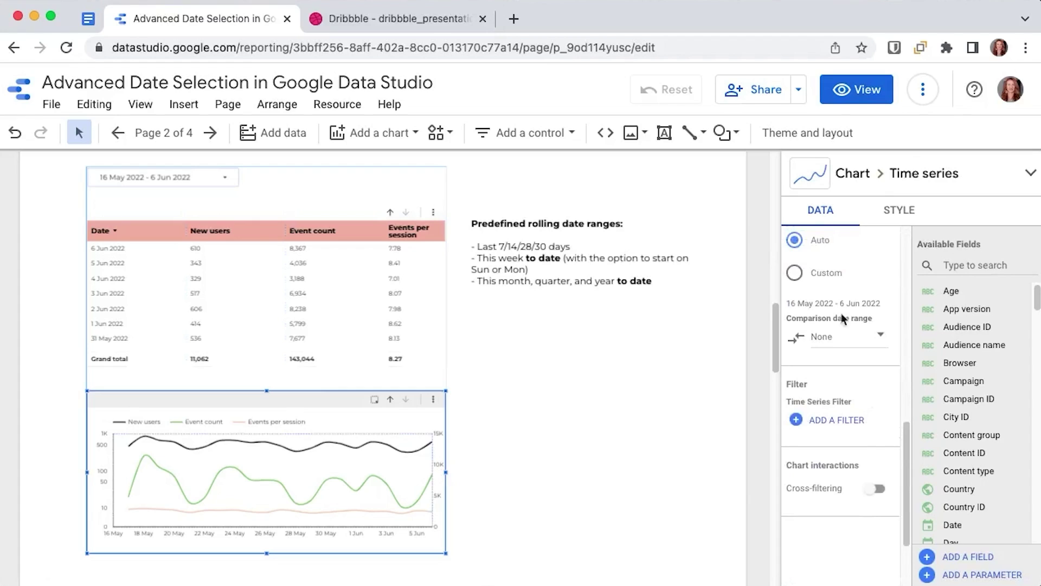
scroll(842, 318, "up", 1)
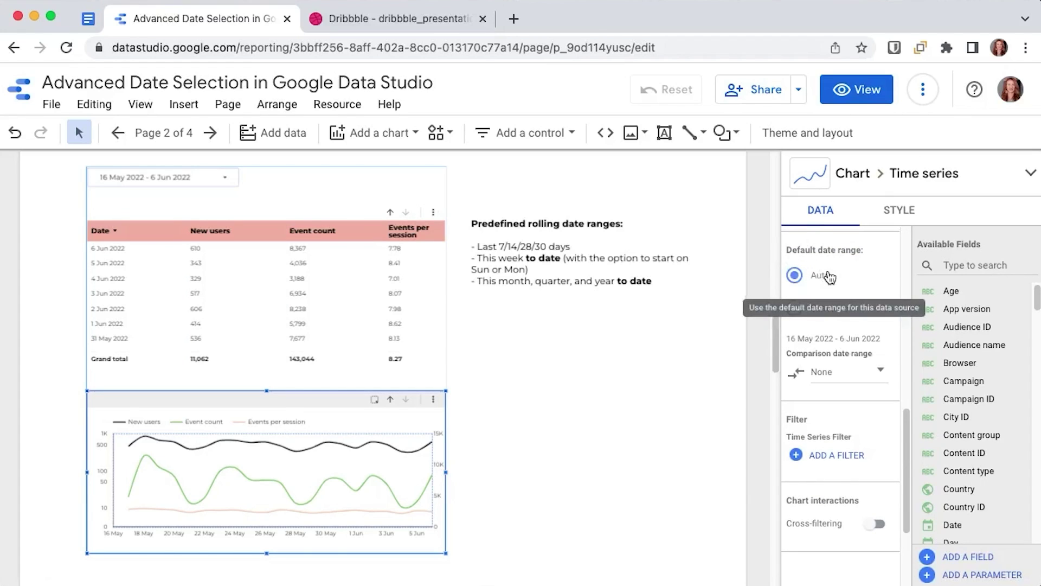
scroll(244, 233, "up", 1)
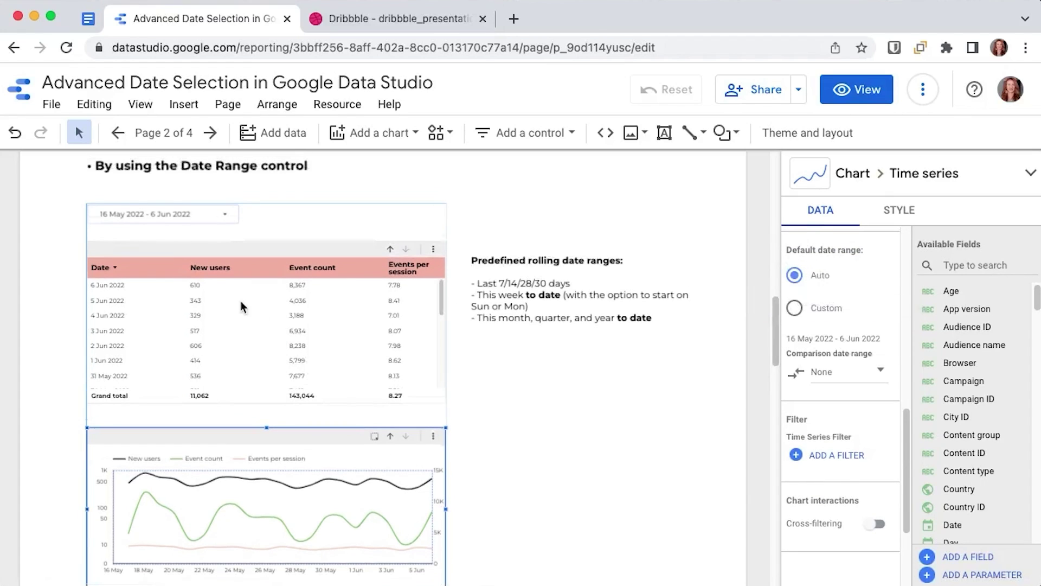
Set the date range control's default back to Auto date range and apply it
left_click(138, 202)
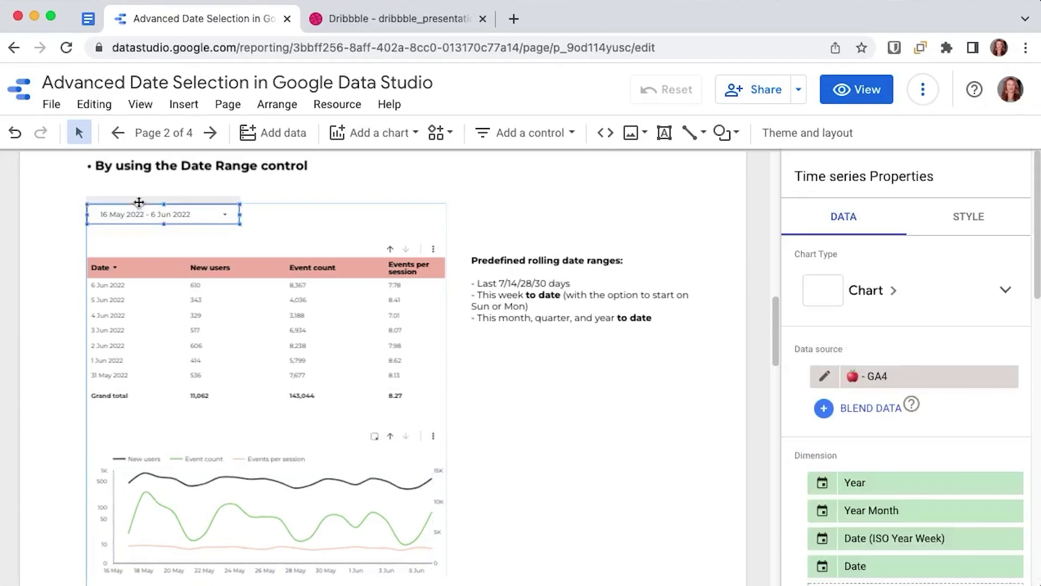
left_click(226, 203)
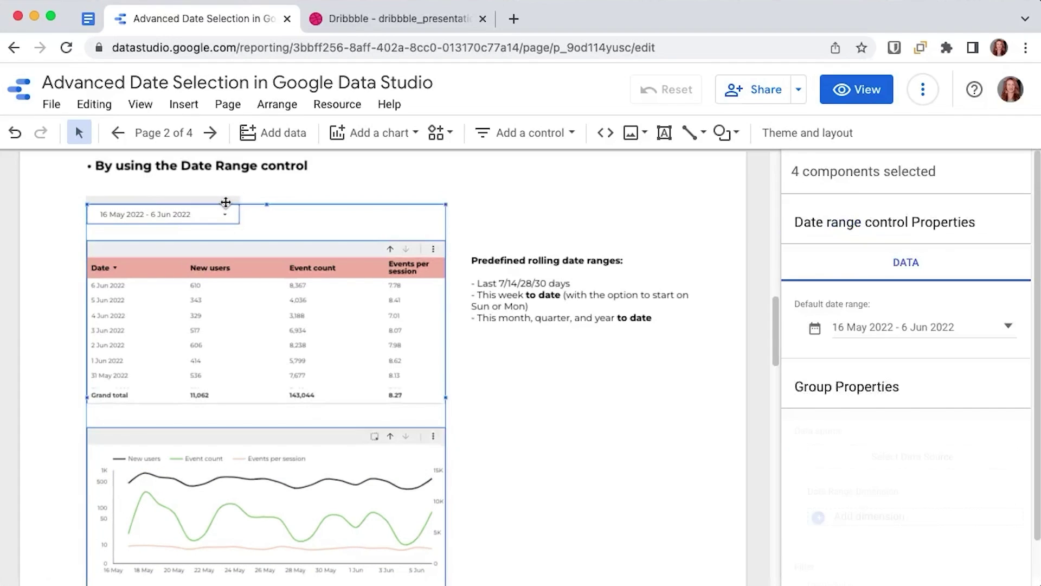
left_click(226, 202)
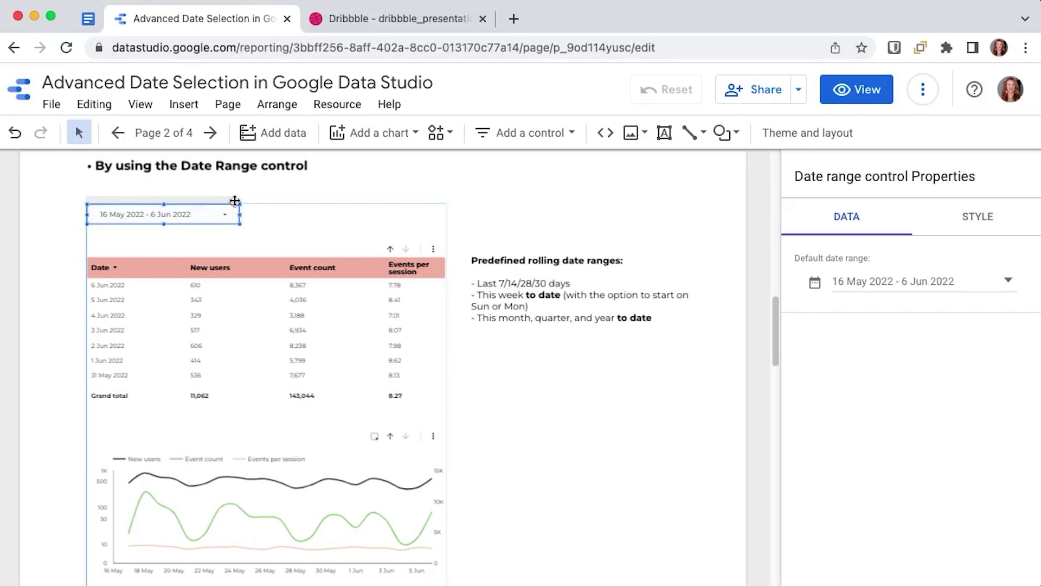
left_click(873, 282)
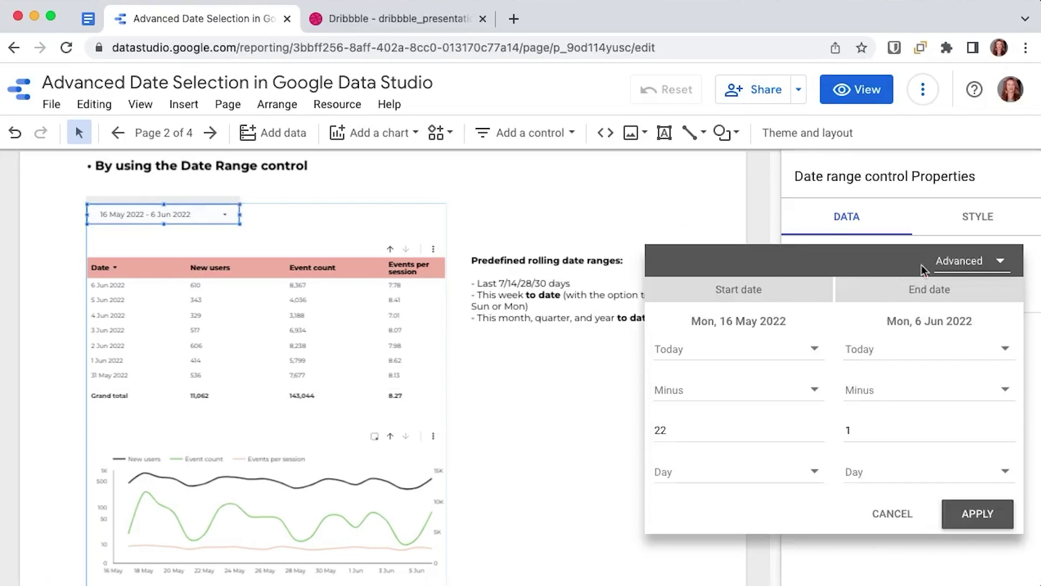
left_click(954, 262)
left_click(946, 303)
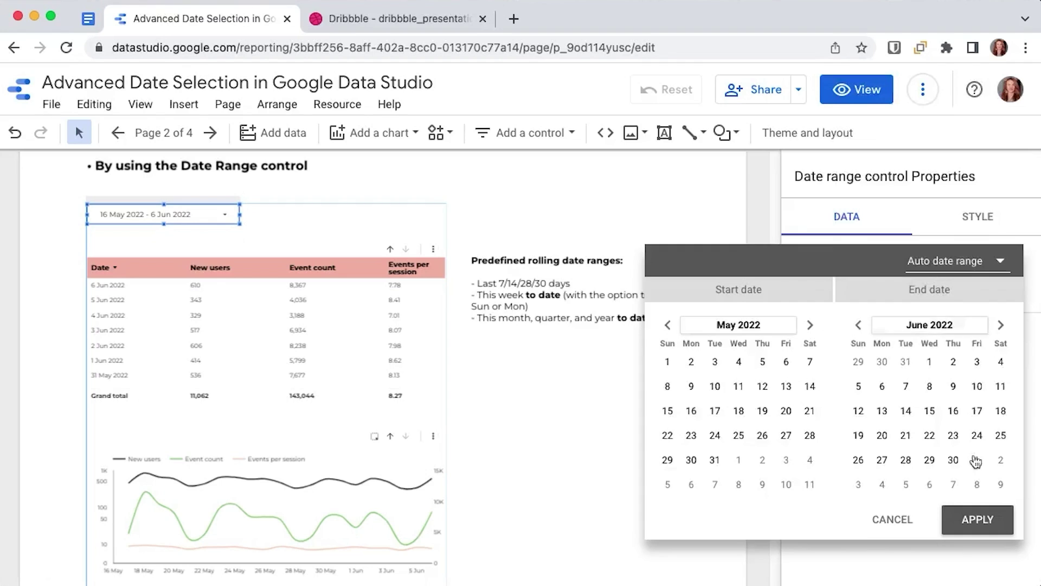
left_click(976, 516)
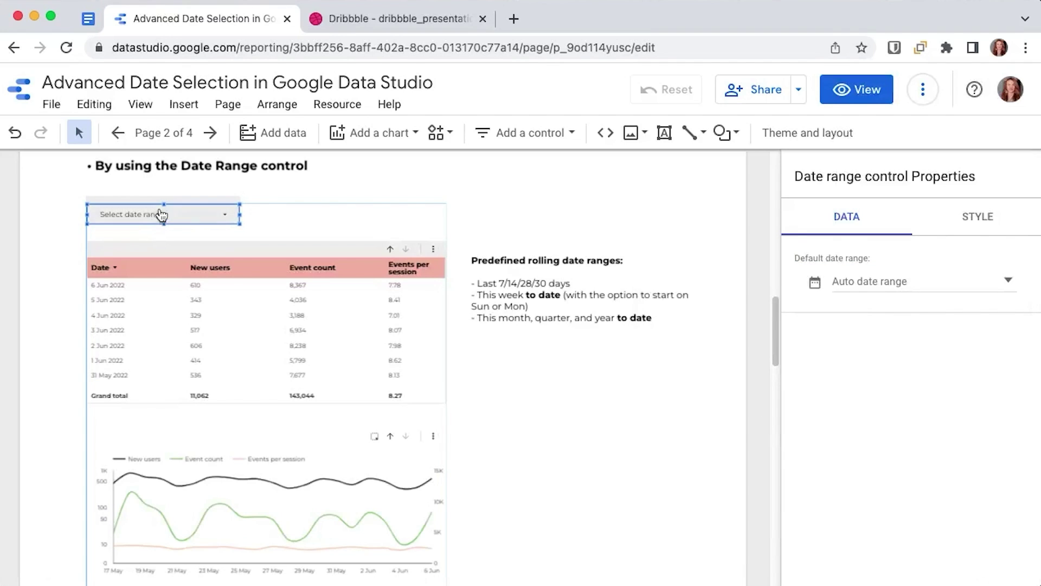
left_click(159, 203)
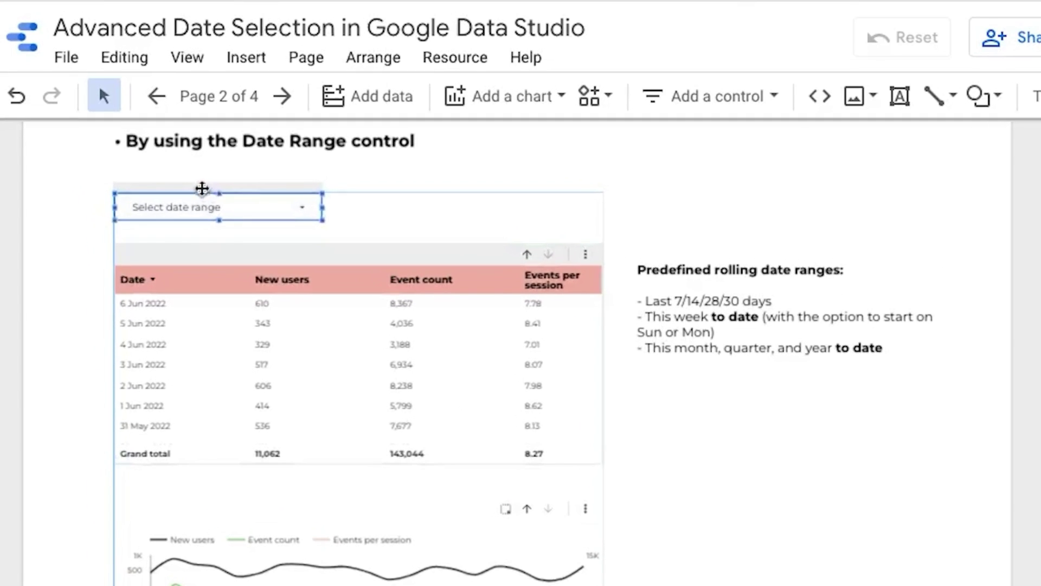
Set the date control to an Advanced range from today minus 22 days to today minus 1 day (16 May–6 Jun 2022)
left_click(216, 208)
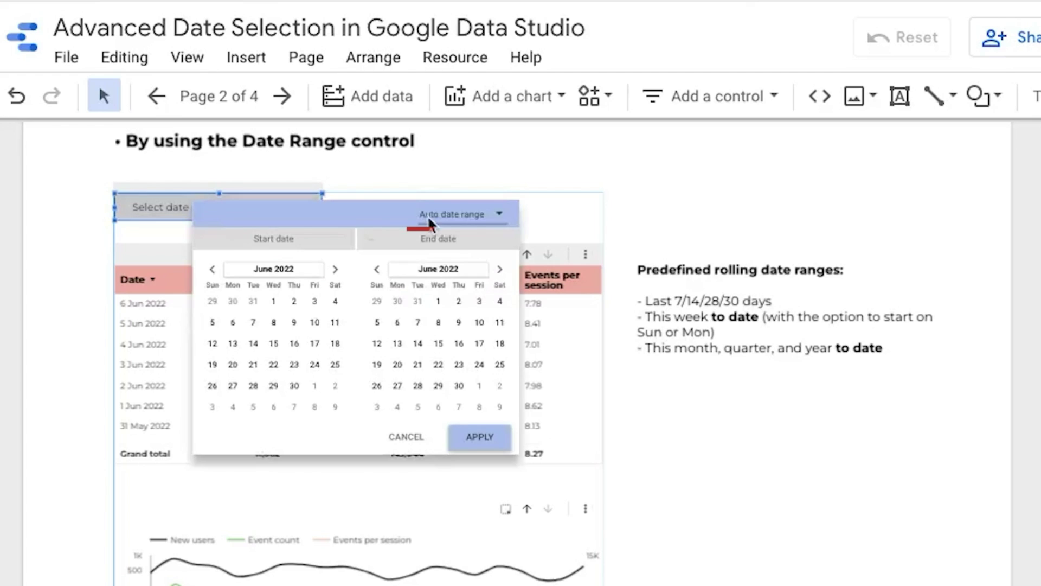
left_click(465, 217)
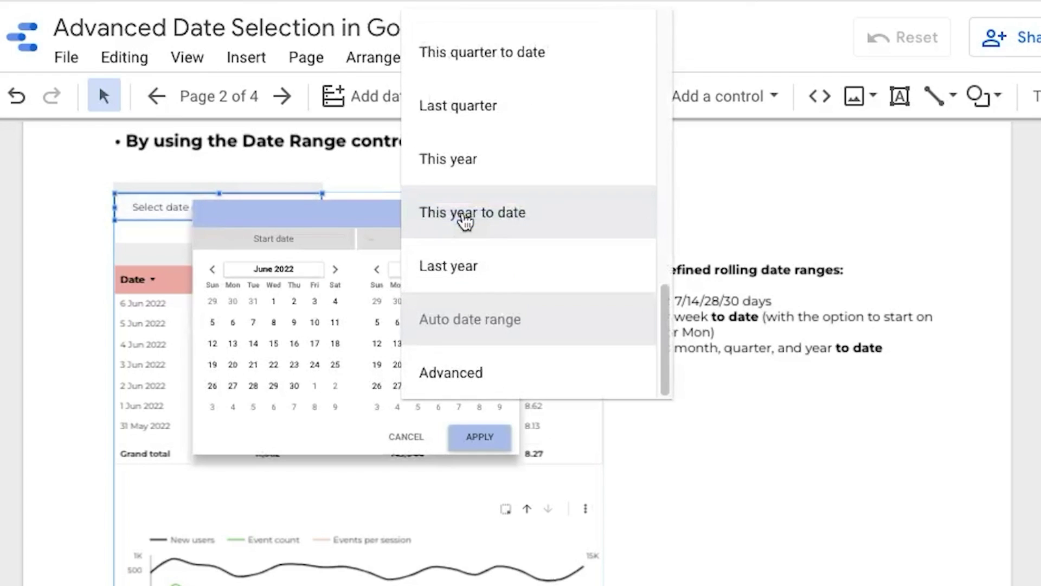
left_click(505, 376)
double_click(405, 358)
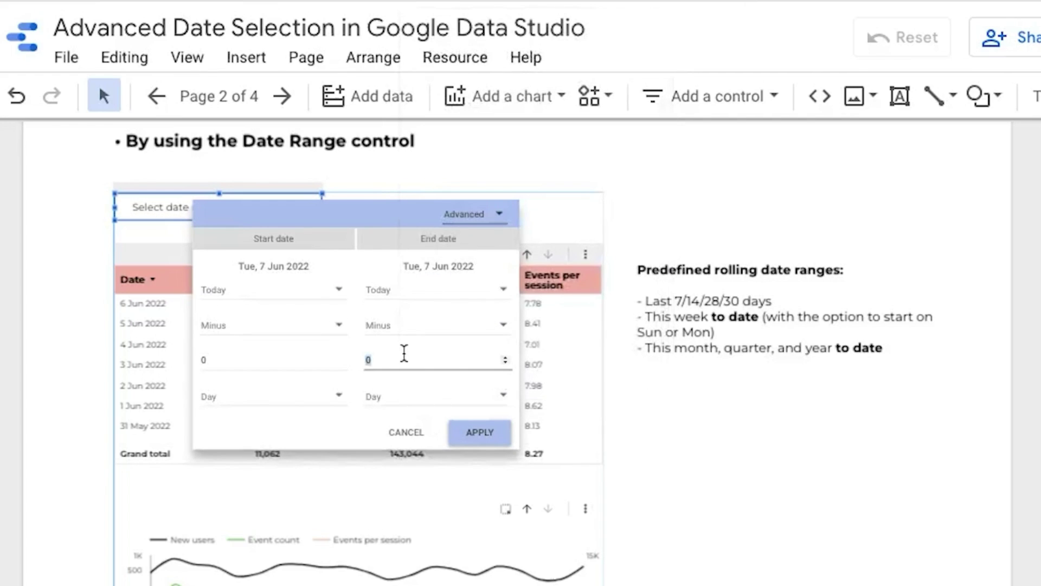
type("1")
left_click(282, 361)
double_click(281, 360)
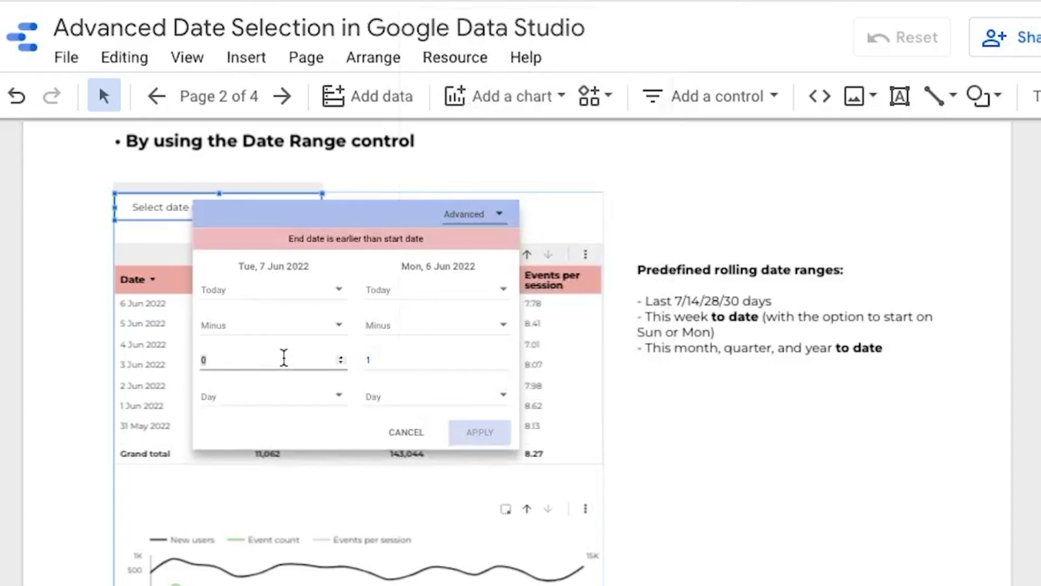
type("222")
key("BackSpace")
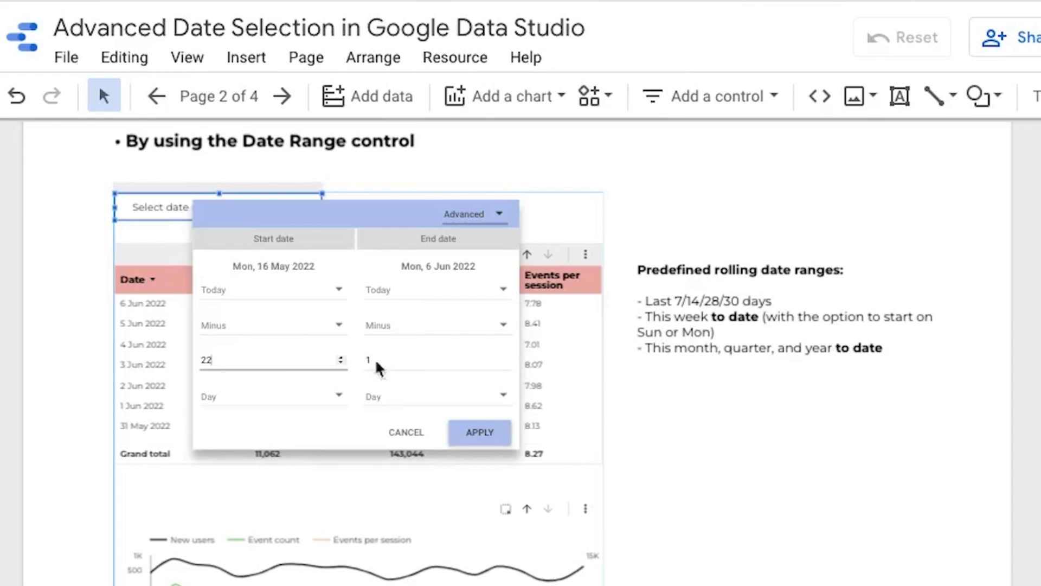
left_click(491, 437)
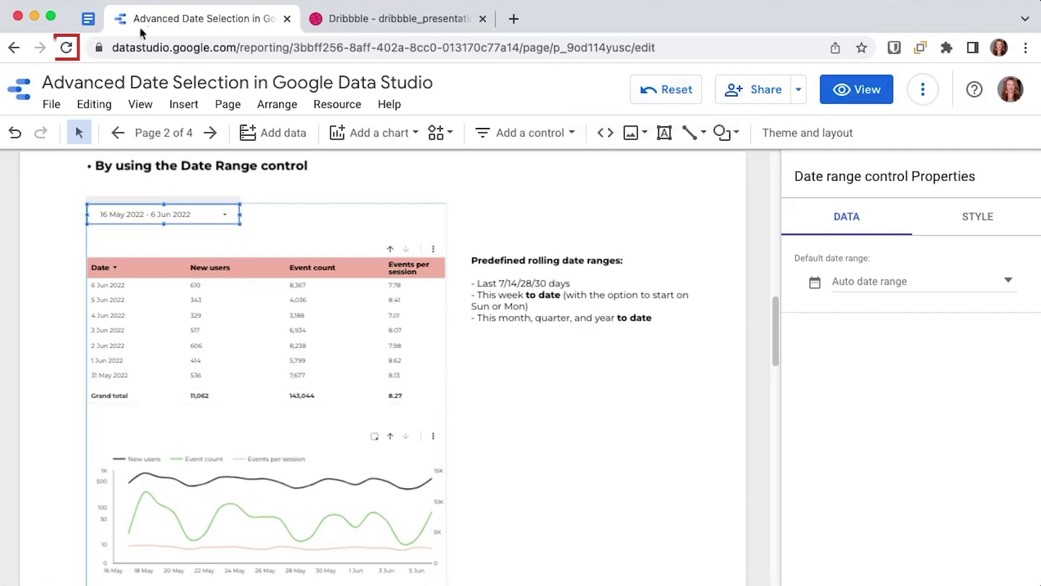
Reload the report, then select the date control and check that its default date range is still Auto
left_click(66, 48)
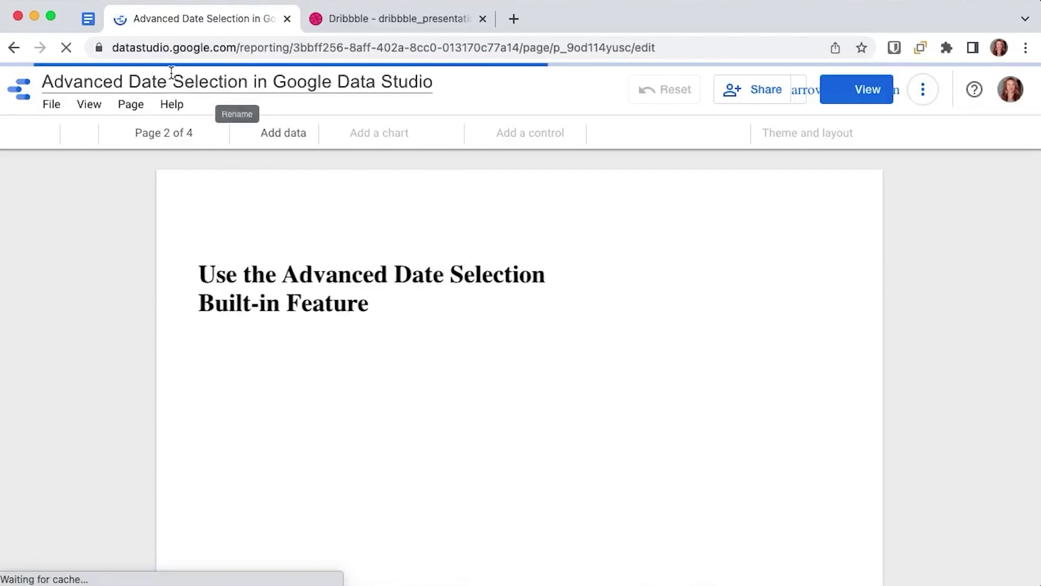
scroll(341, 255, "down", 5)
scroll(348, 256, "down", 8)
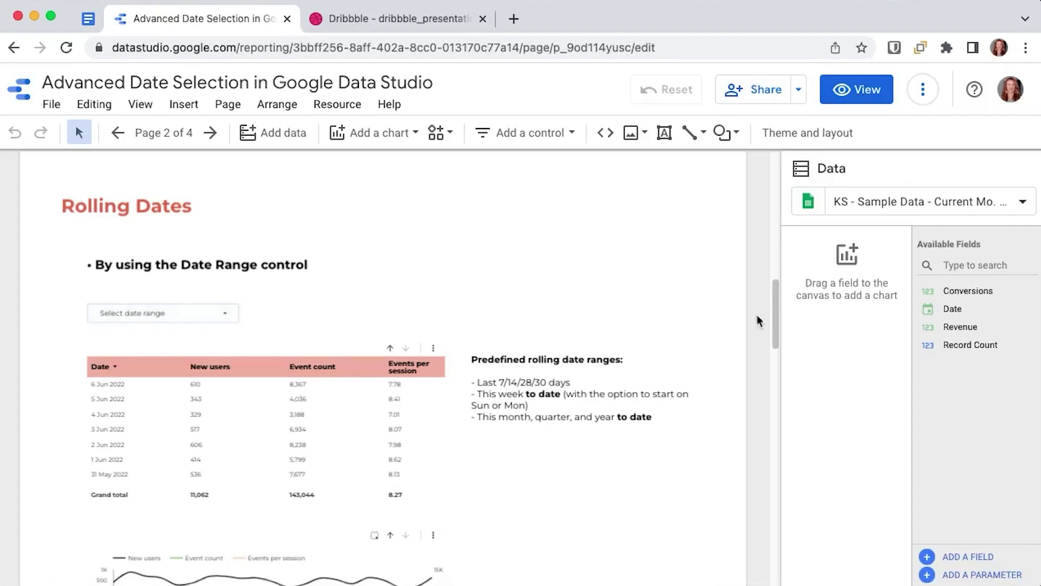
left_click(131, 303)
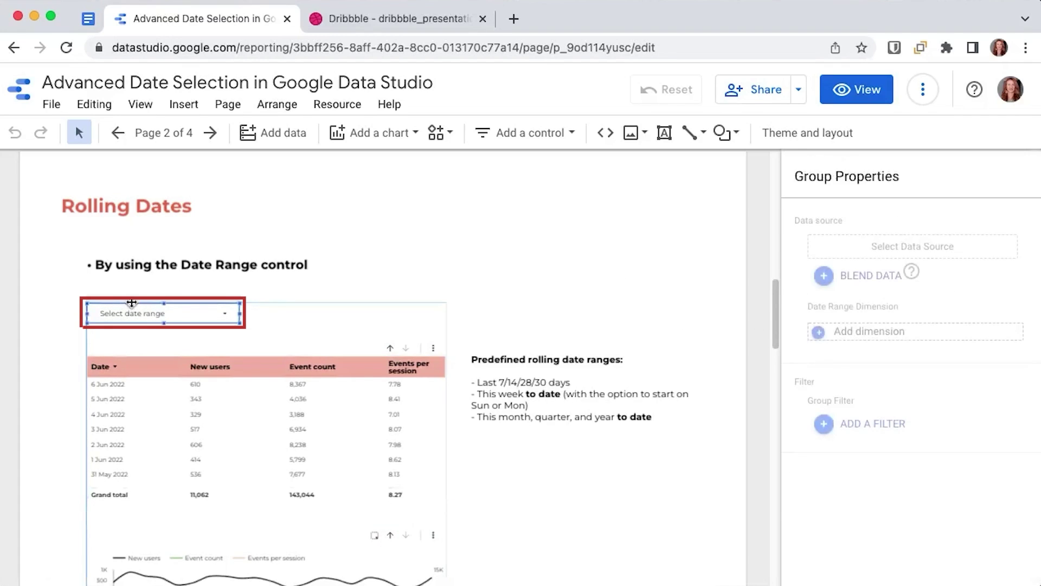
left_click(132, 303)
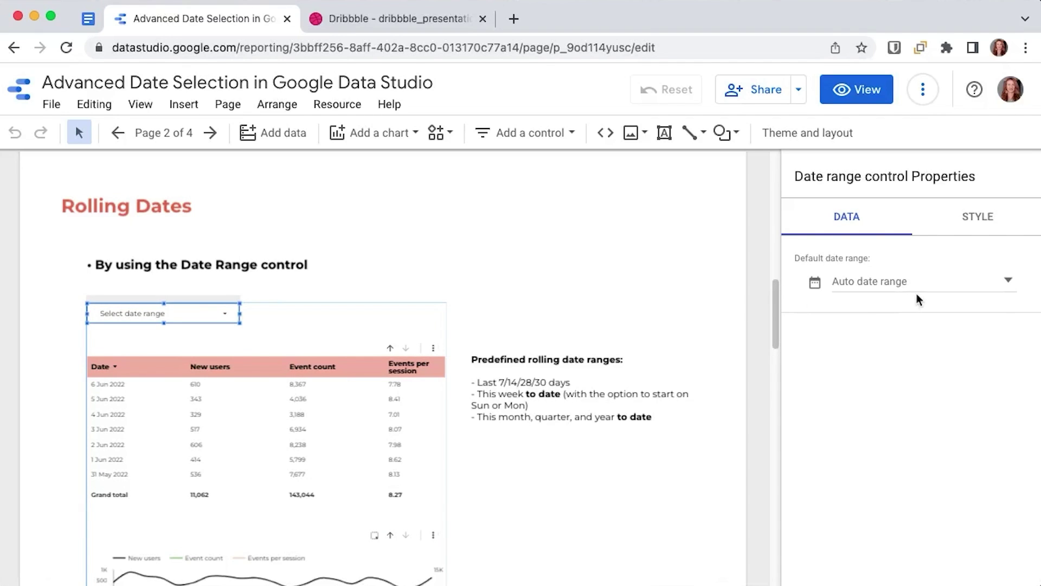
left_click(907, 285)
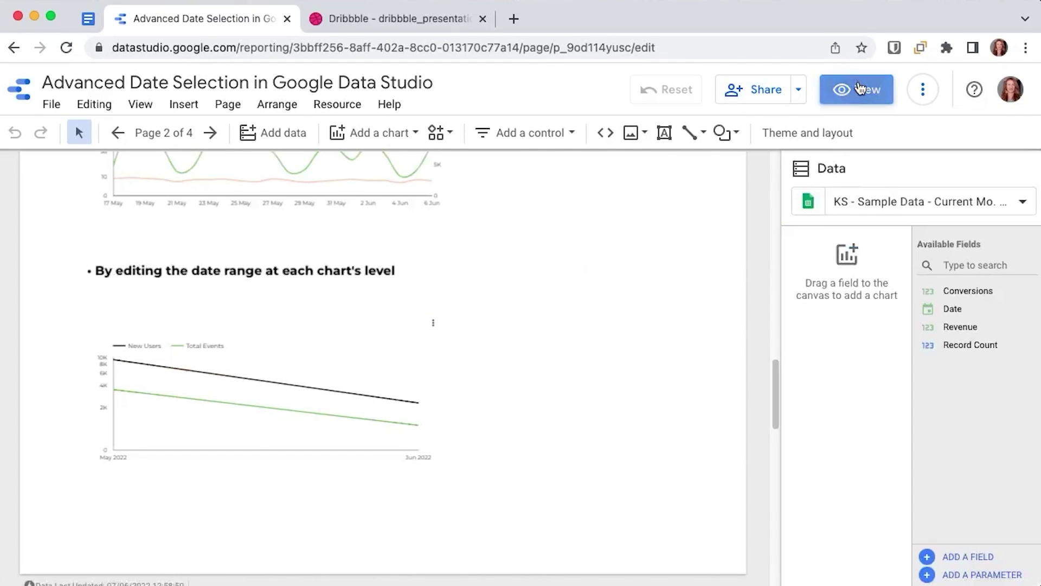
left_click(860, 89)
scroll(627, 411, "down", 10)
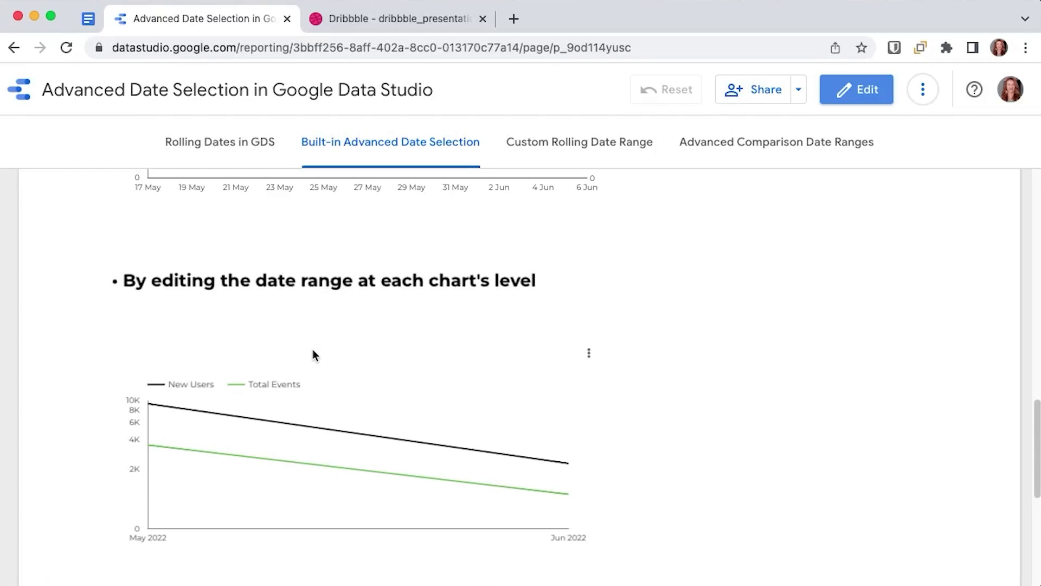
scroll(314, 355, "down", 1)
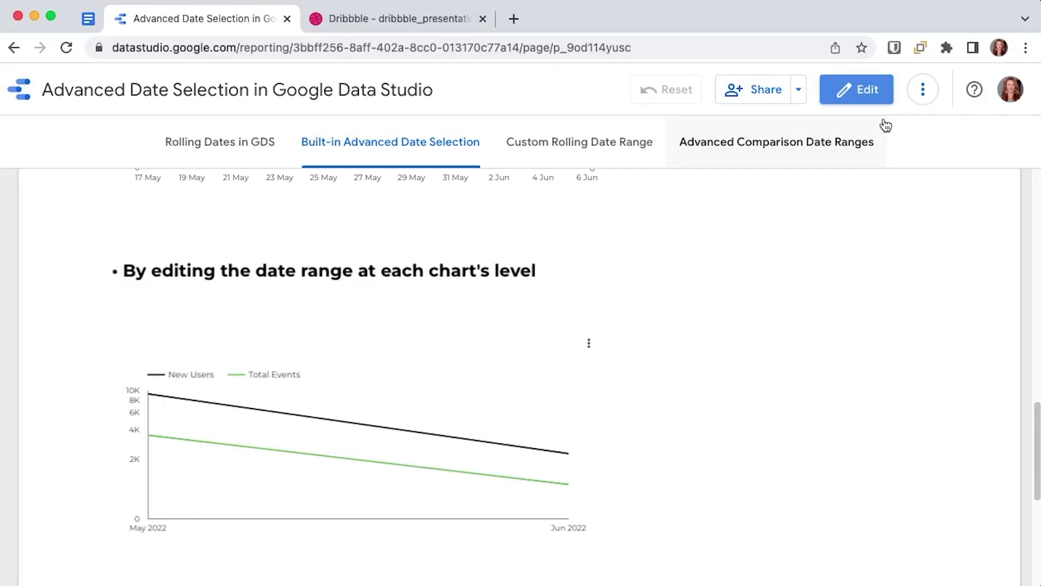
scroll(760, 330, "up", 10)
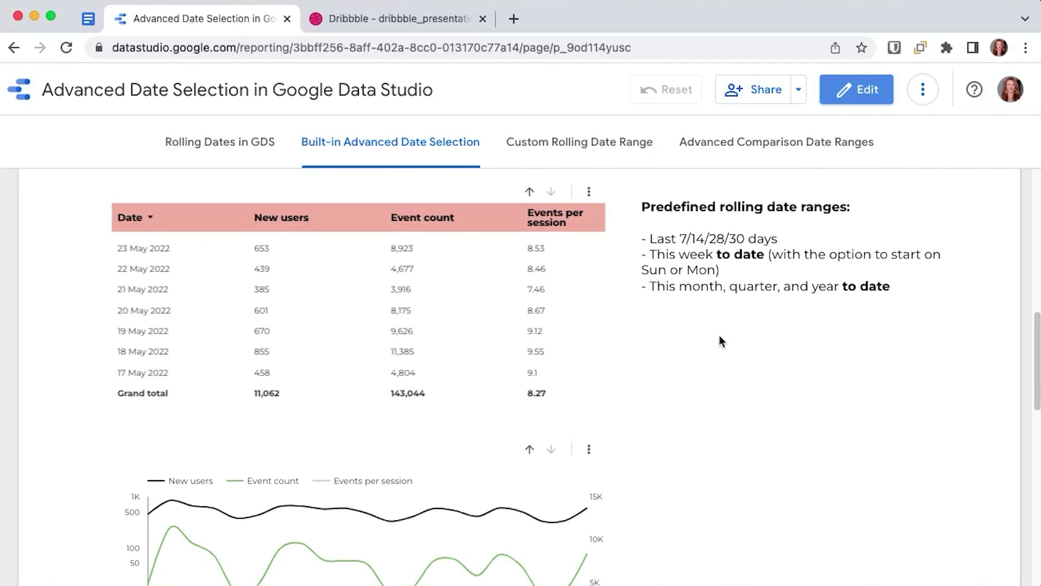
scroll(720, 336, "up", 3)
scroll(364, 328, "down", 7)
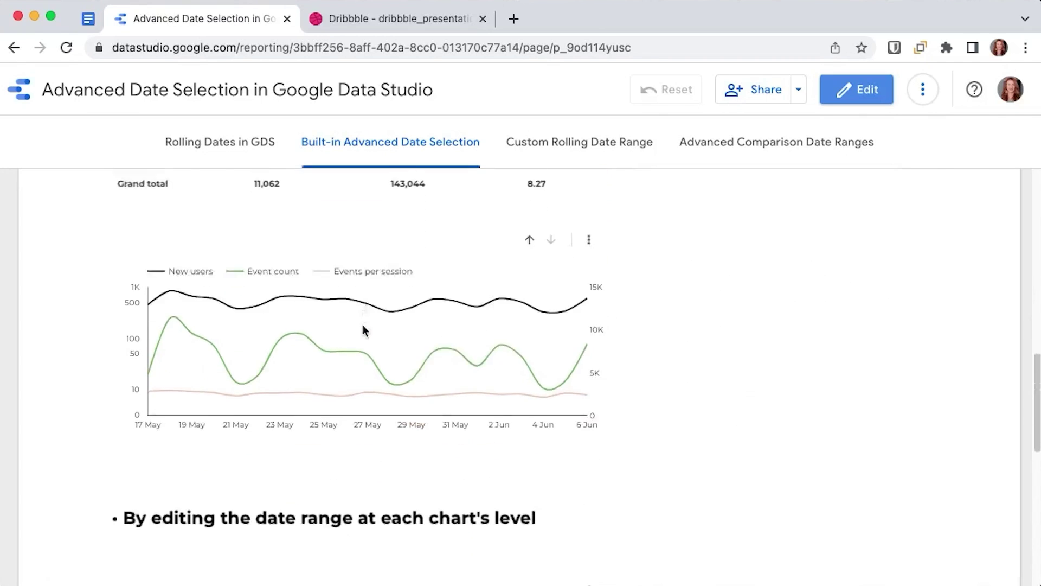
scroll(364, 330, "down", 6)
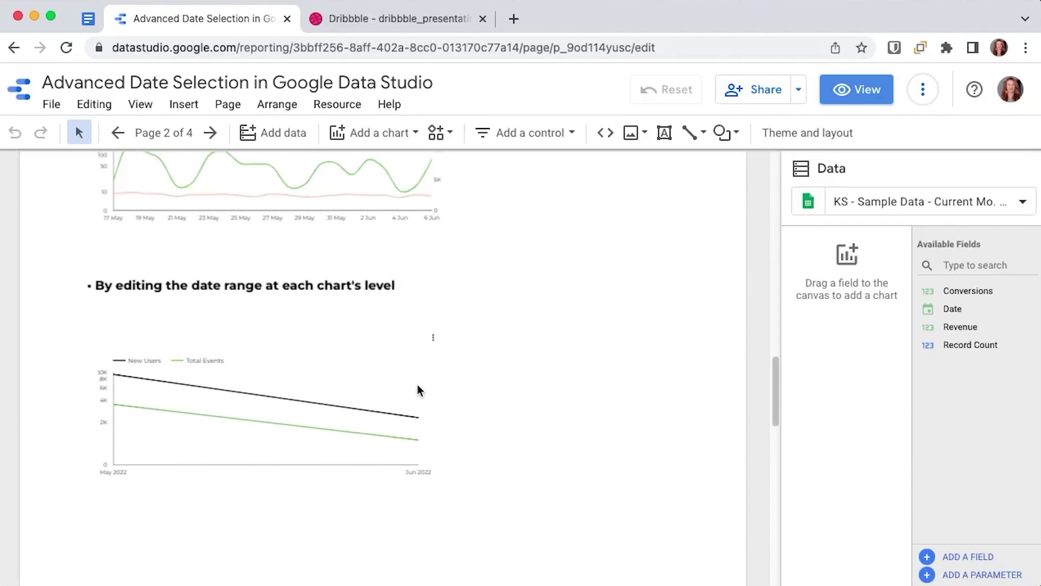
Select the New Users/Total Events line chart and set its default date range to Custom
left_click(287, 358)
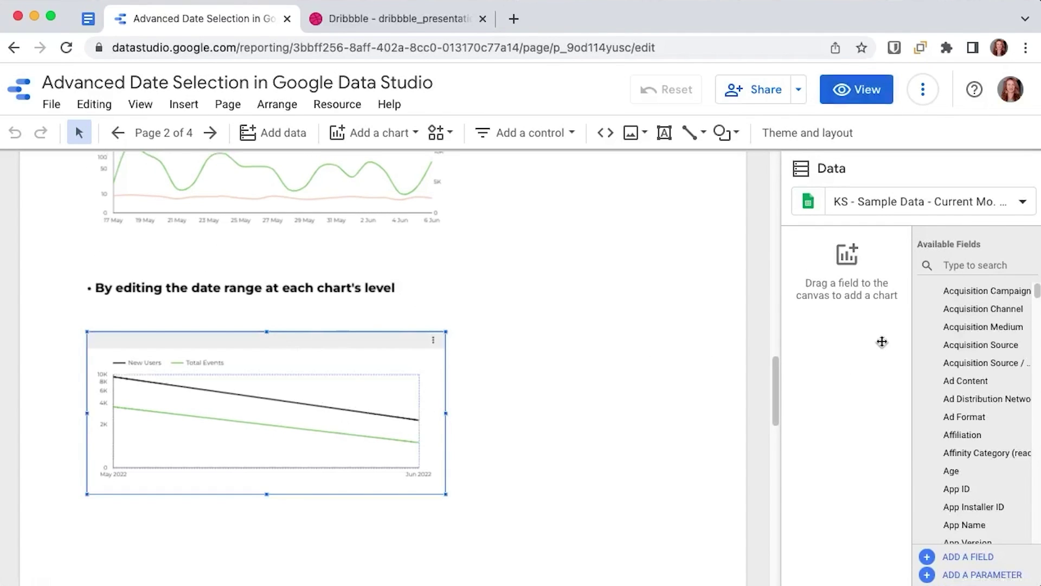
scroll(874, 328, "down", 5)
scroll(873, 326, "up", 4)
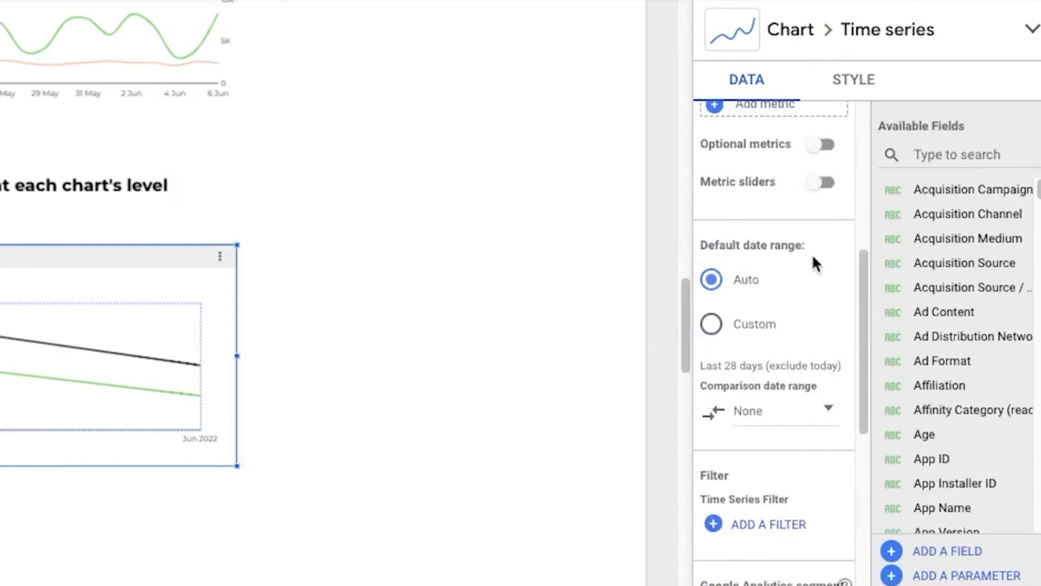
left_click(711, 325)
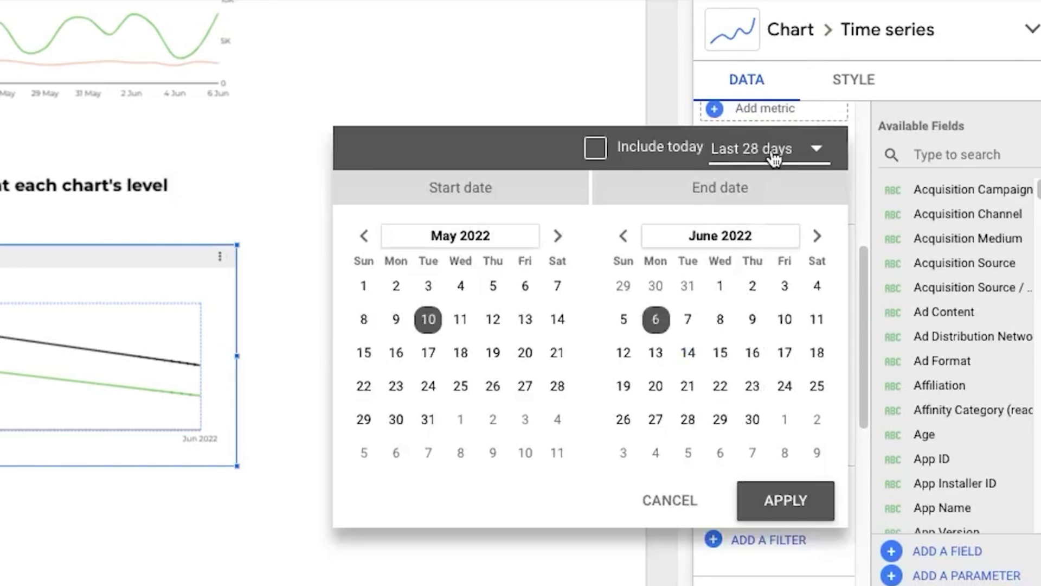
Give the chart an Advanced range from today minus 13 months to today minus 1 month (May 2021–May 2022)
left_click(781, 153)
scroll(775, 302, "down", 5)
left_click(774, 328)
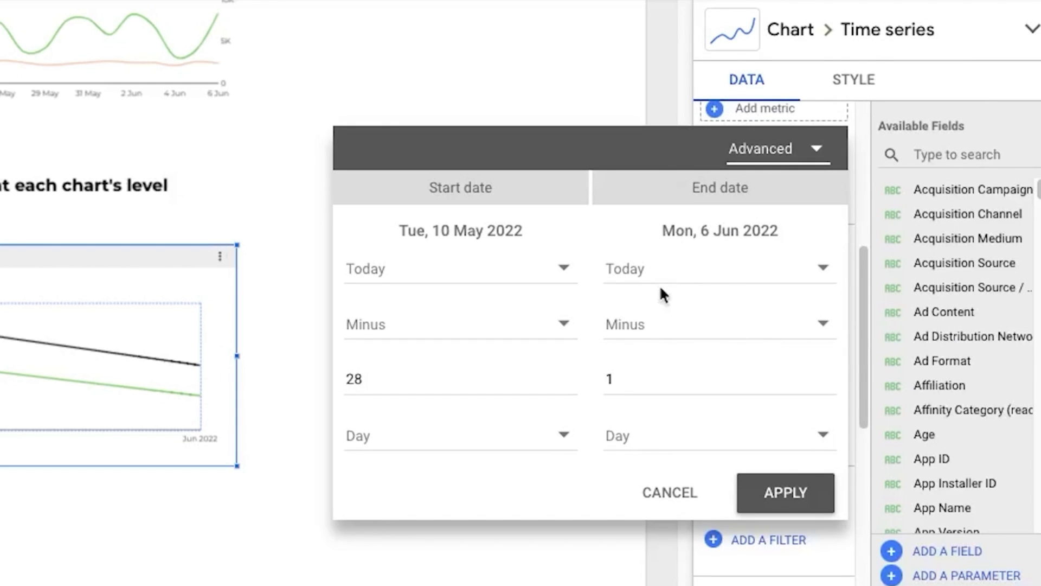
left_click(676, 444)
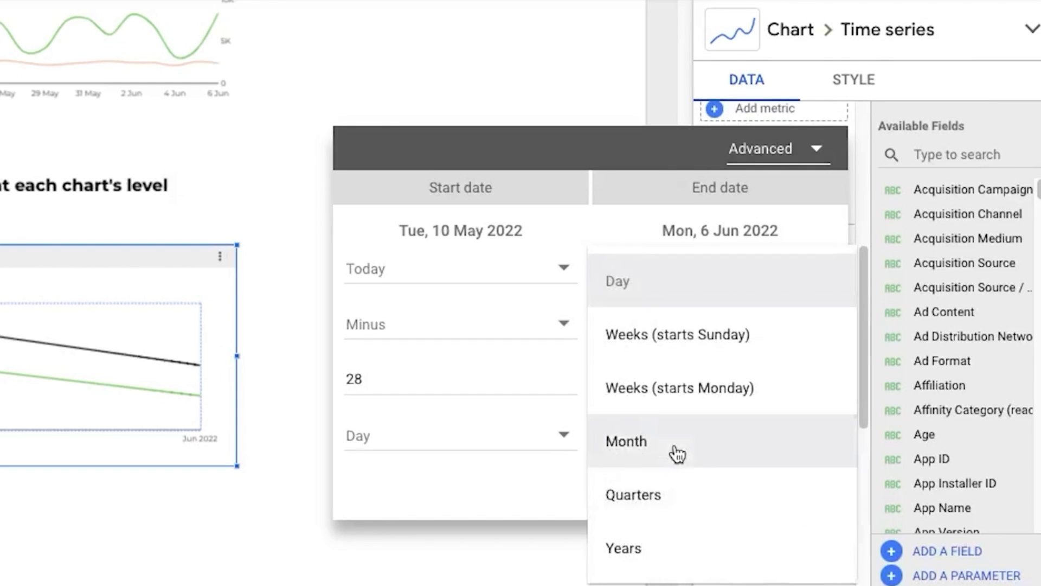
left_click(674, 452)
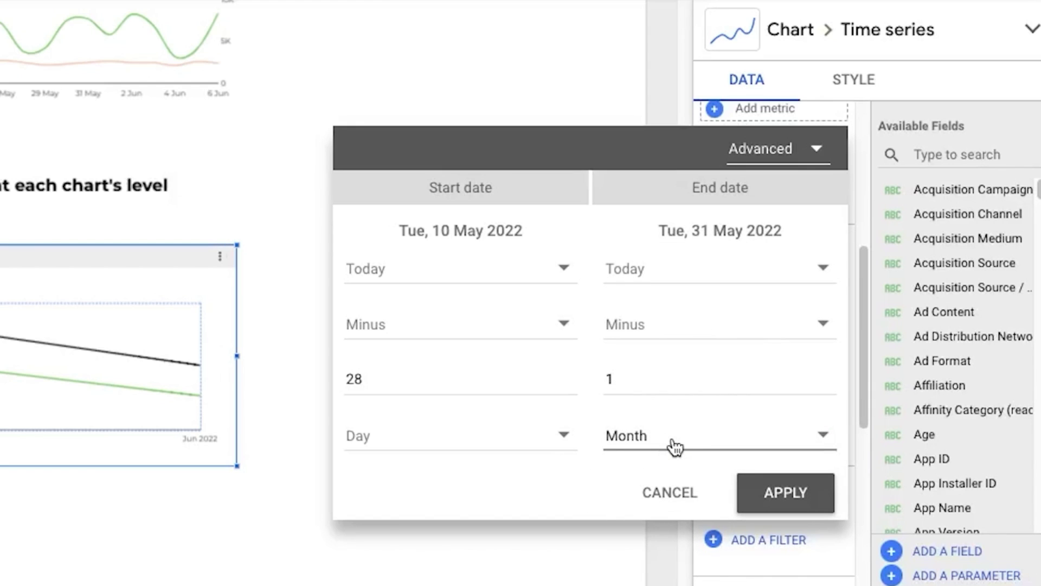
double_click(389, 371)
type("13")
left_click(402, 442)
left_click(389, 442)
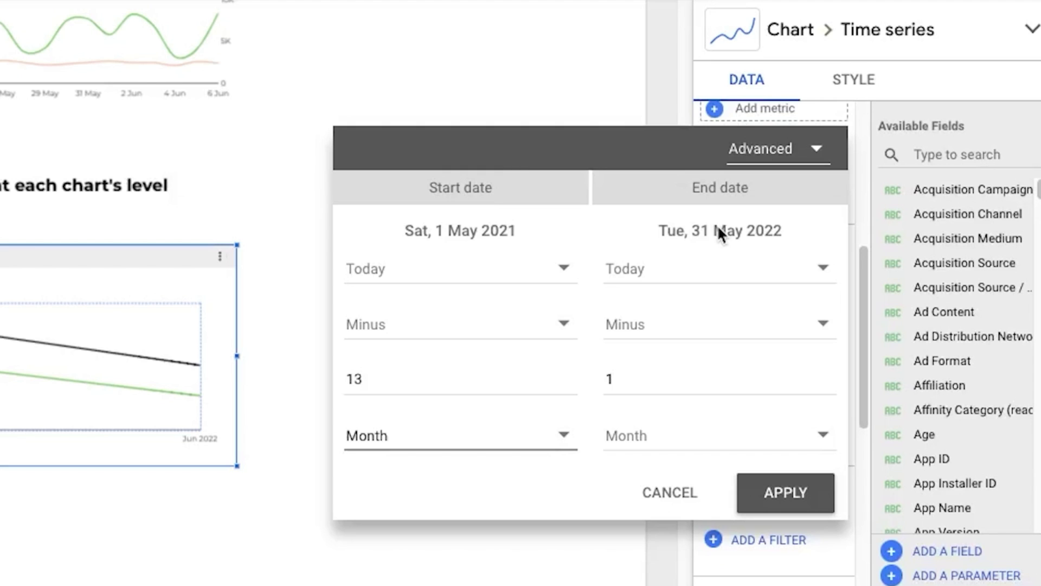
left_click(761, 502)
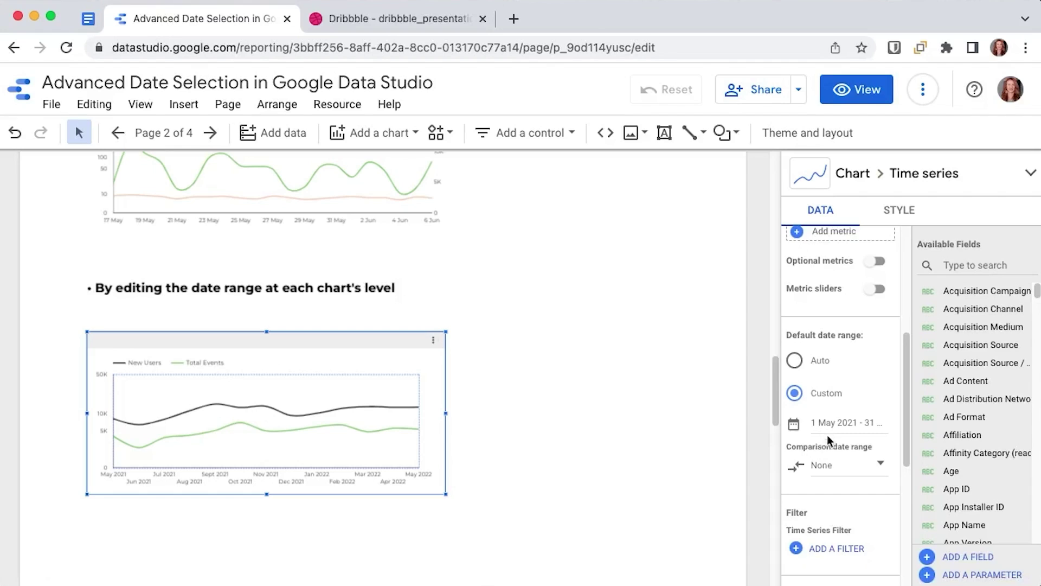
Change the chart's advanced start date to a Fixed date of 1 January 2022
left_click(831, 425)
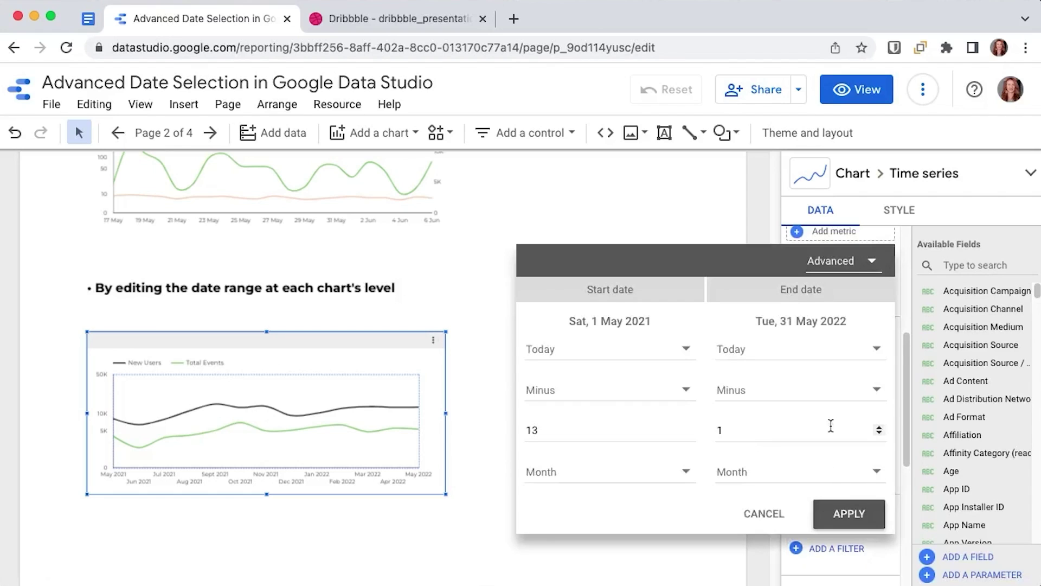
left_click(557, 353)
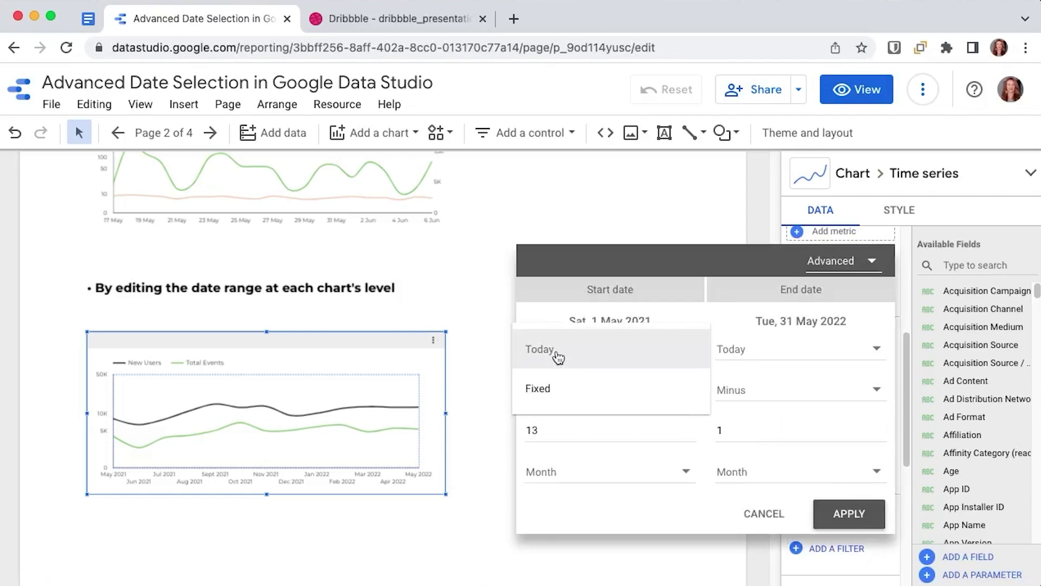
left_click(574, 390)
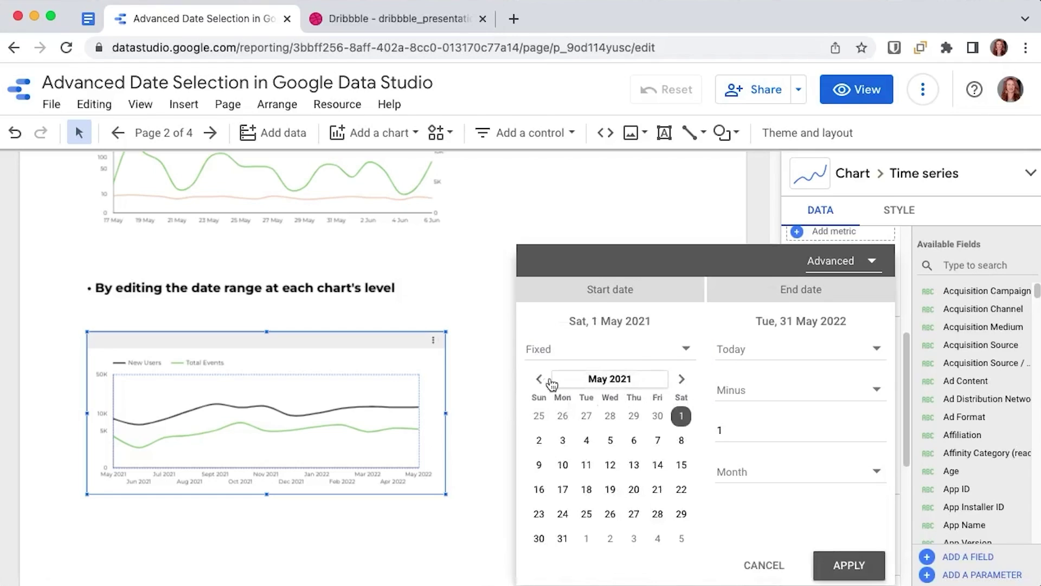
left_click(621, 379)
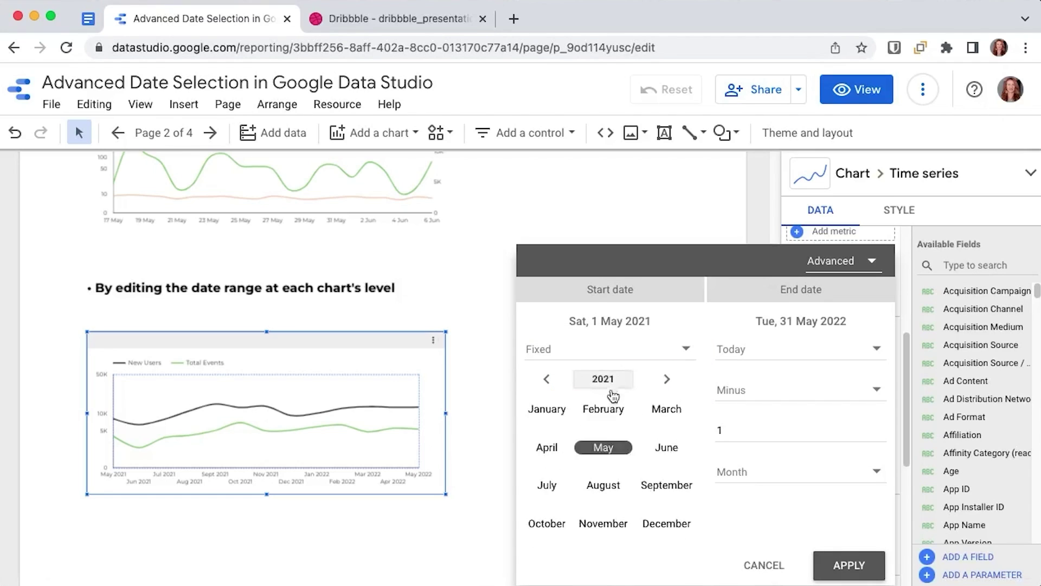
left_click(668, 379)
left_click(611, 382)
left_click(574, 408)
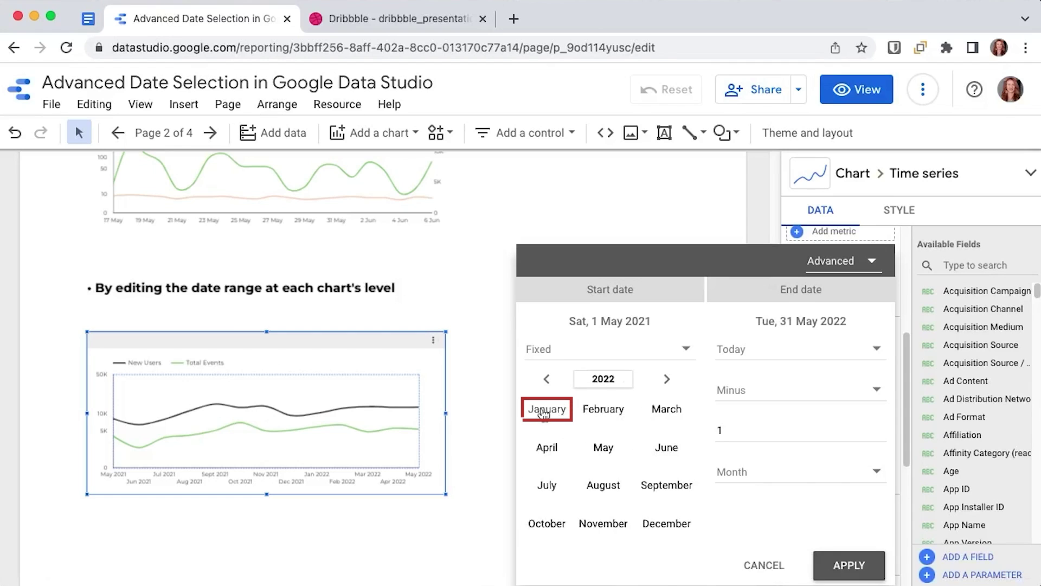
left_click(545, 411)
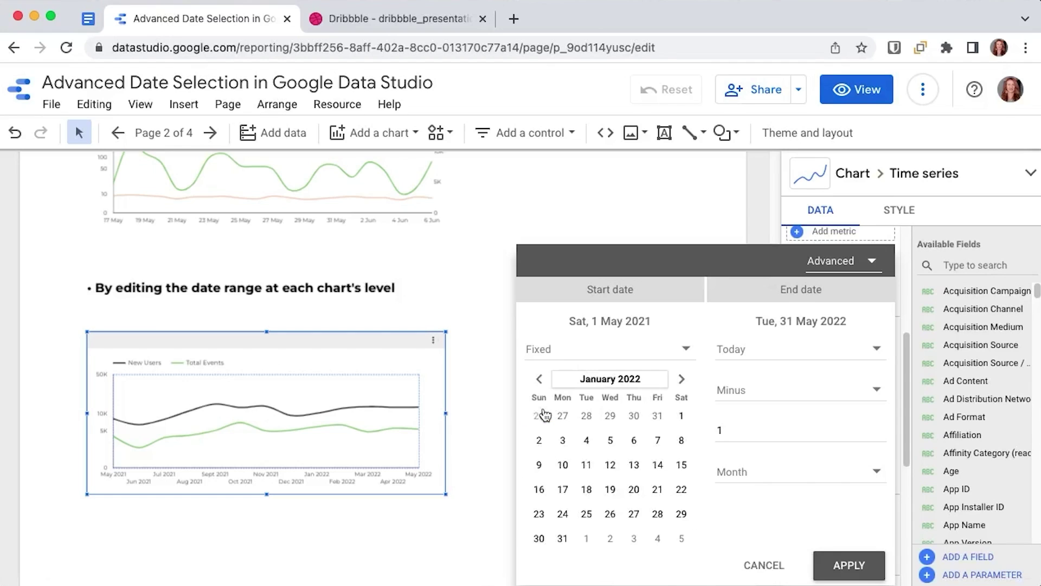
left_click(683, 416)
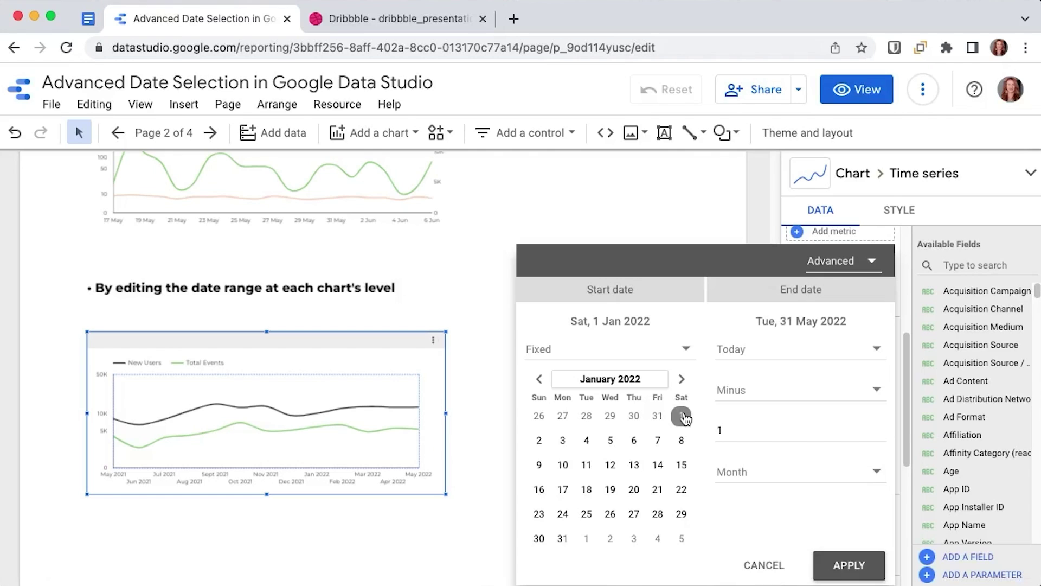
left_click(844, 564)
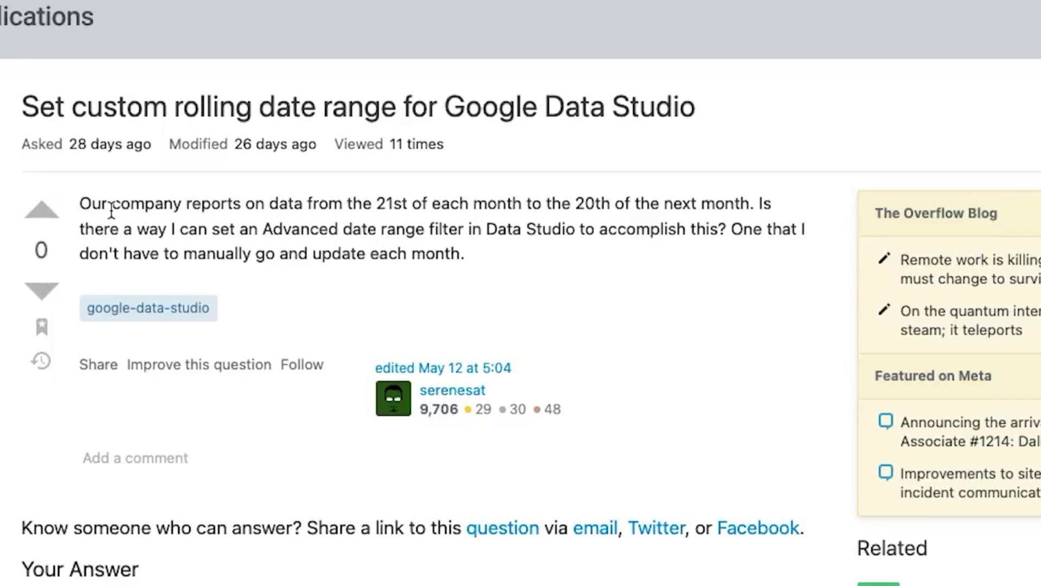
Highlight the Stack Exchange question text, then scroll through the Data Studio report
left_click_drag(214, 268, 245, 273)
left_click_drag(150, 212, 578, 253)
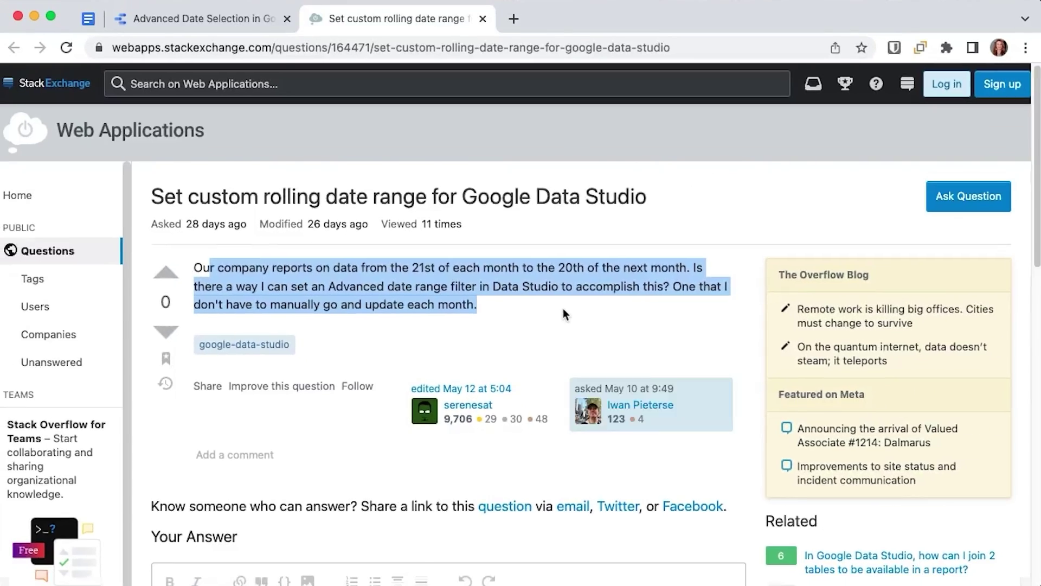
key("ctrl+shift+Tab")
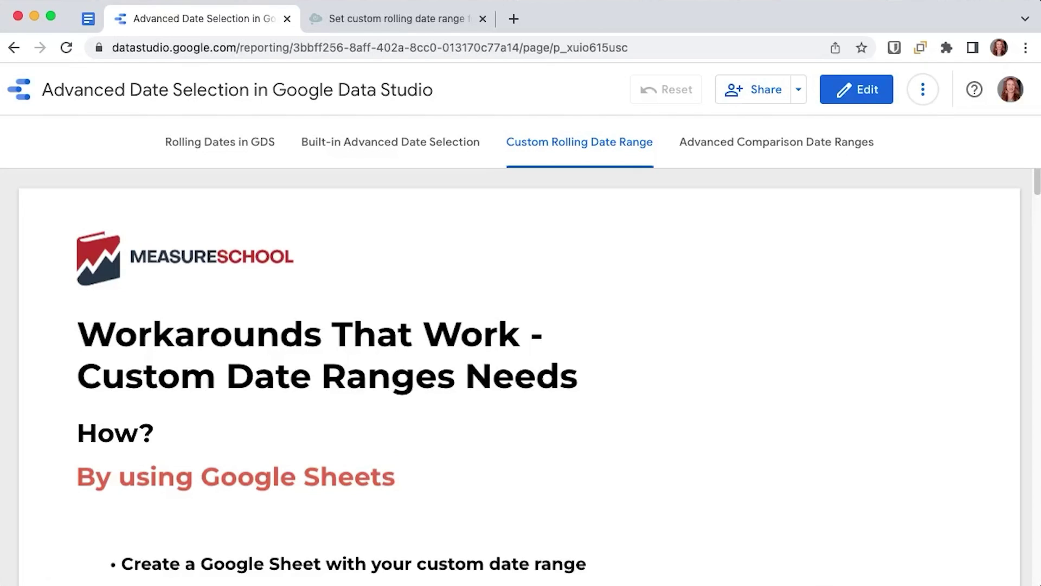
scroll(520, 374, "down", 5)
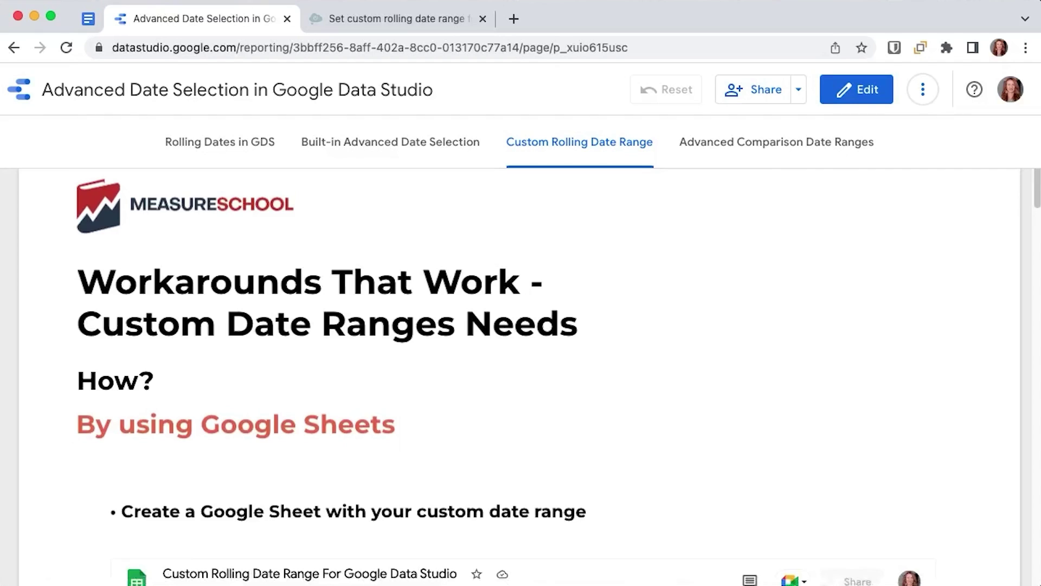
scroll(520, 374, "down", 3)
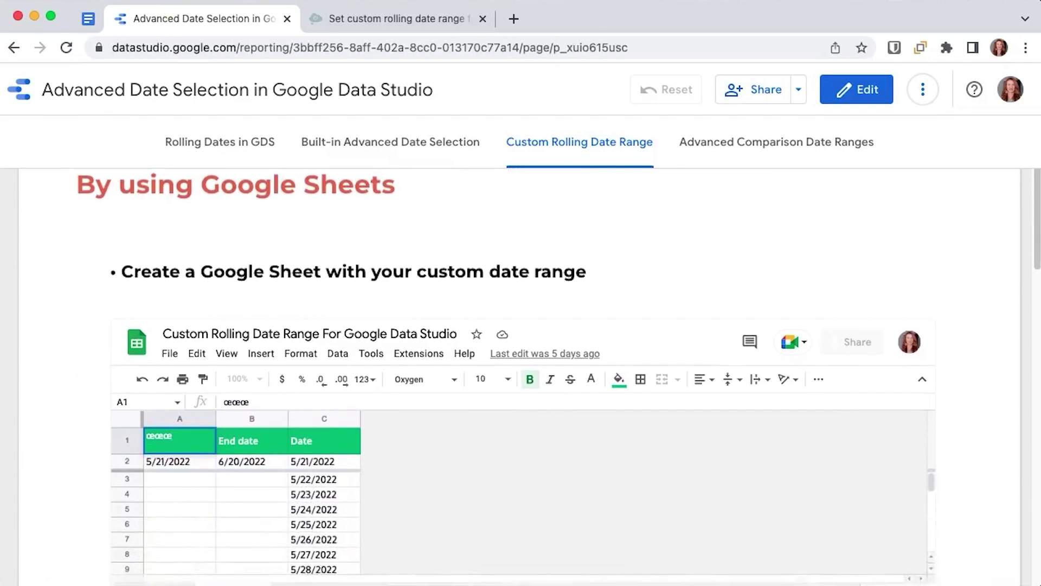
scroll(521, 374, "down", 2)
Back on the question, highlight '21st of each month', then return to the report
left_click(417, 18)
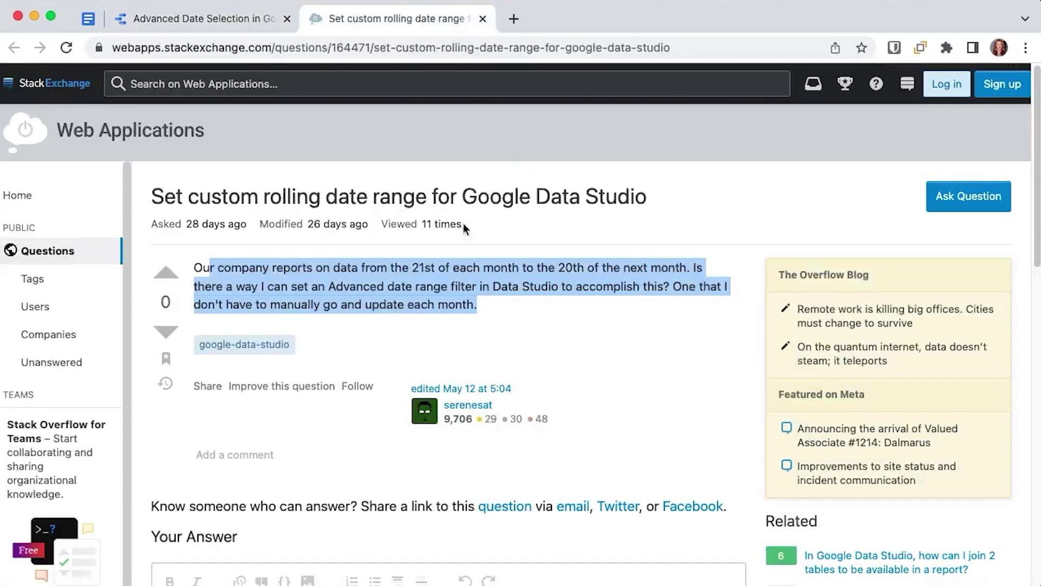
left_click(404, 266)
left_click_drag(411, 267, 521, 268)
left_click(585, 271)
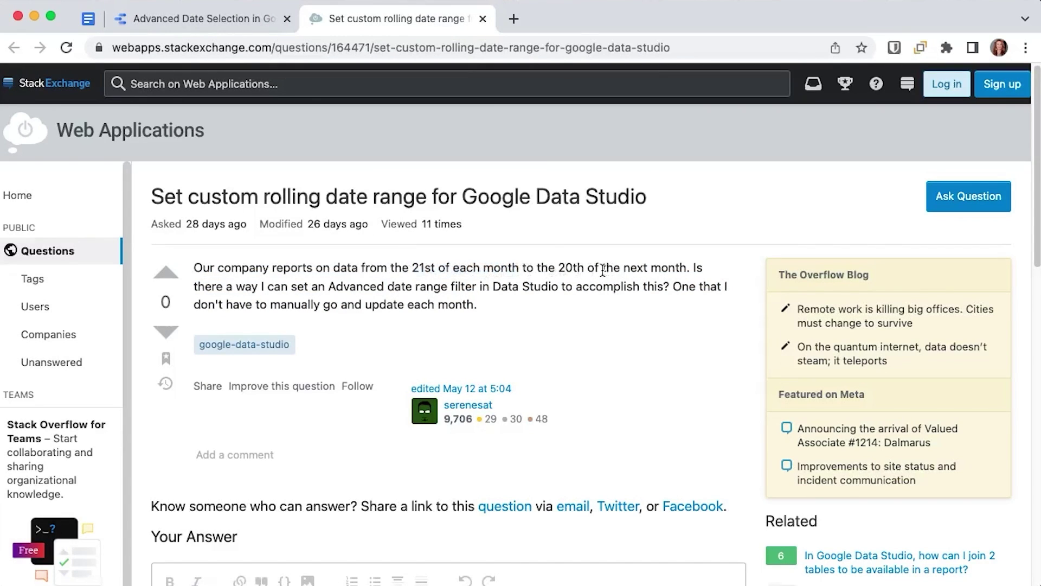
left_click(225, 21)
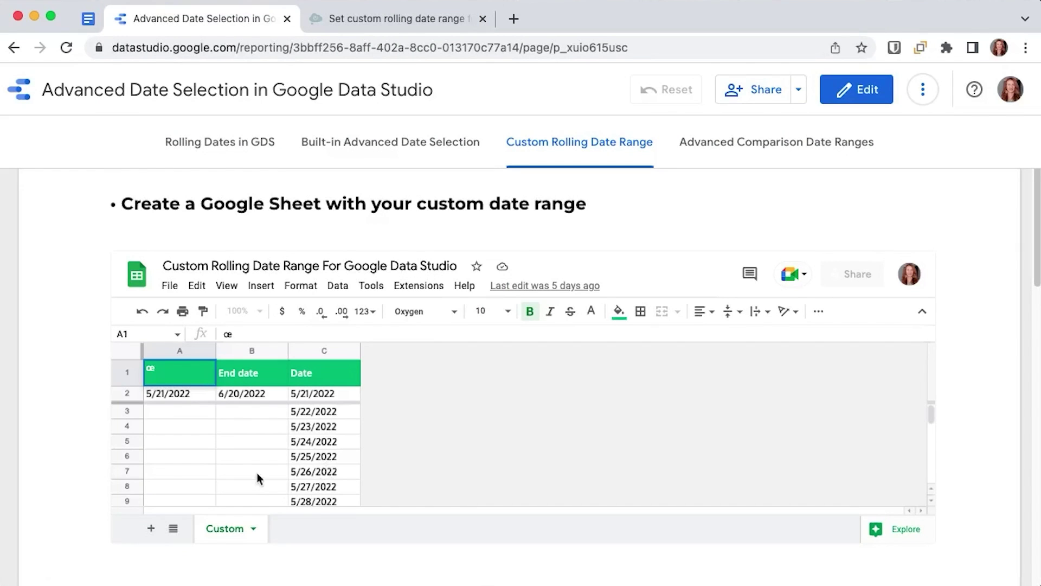
Cancel the edit to the Start date header and select cells B1 and A2
key("Escape")
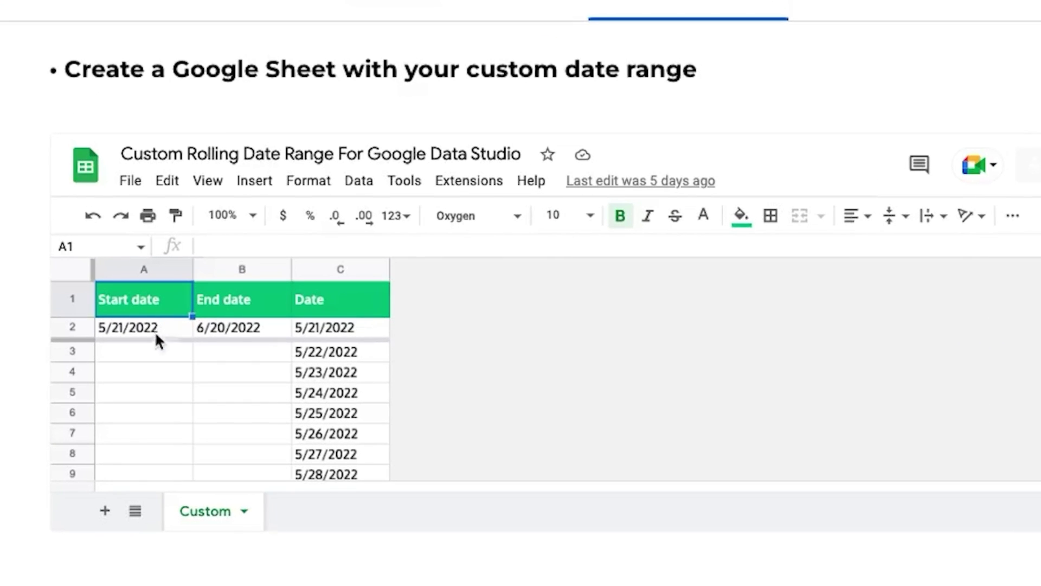
left_click(224, 310)
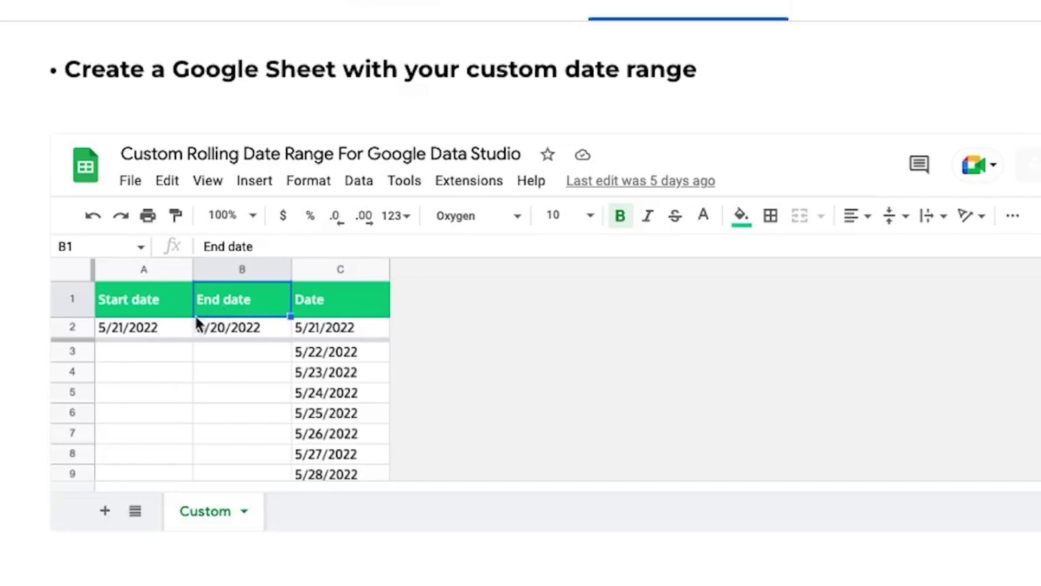
left_click(168, 330)
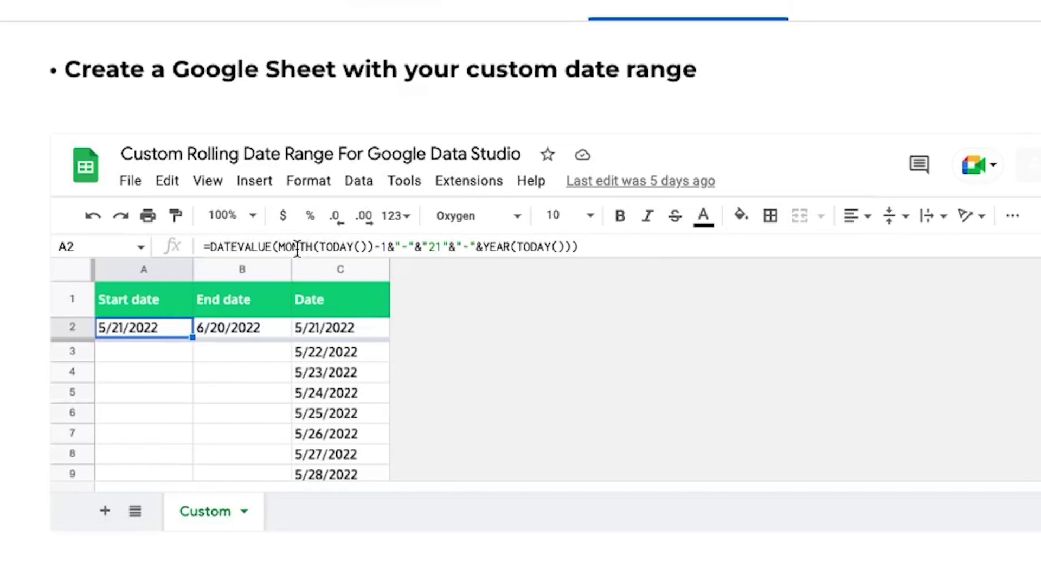
Walk through A2's DATEVALUE formula for the 21st, then inspect B2's end-date formula
left_click(328, 246)
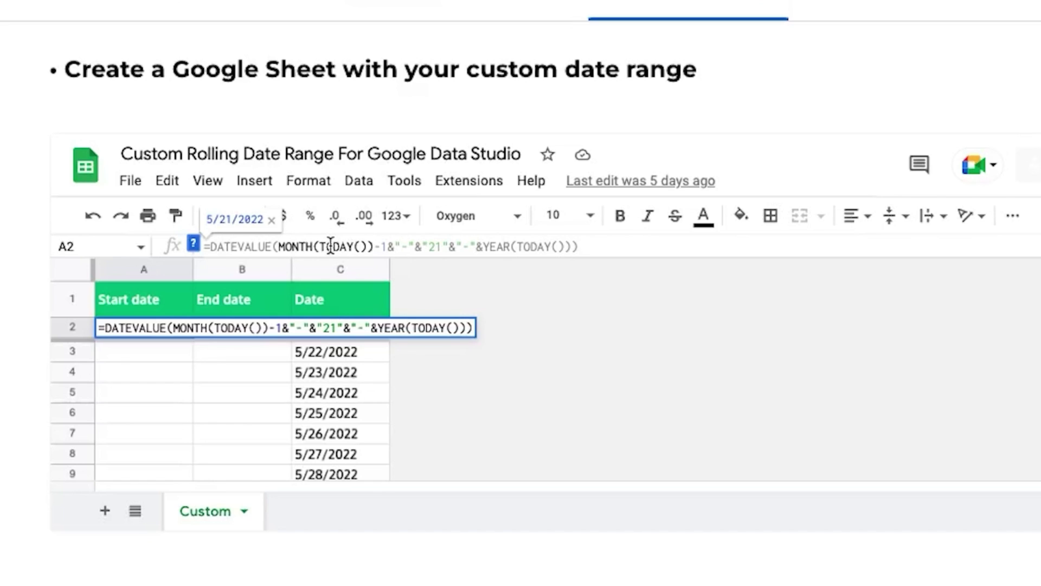
left_click(394, 246)
left_click(438, 249)
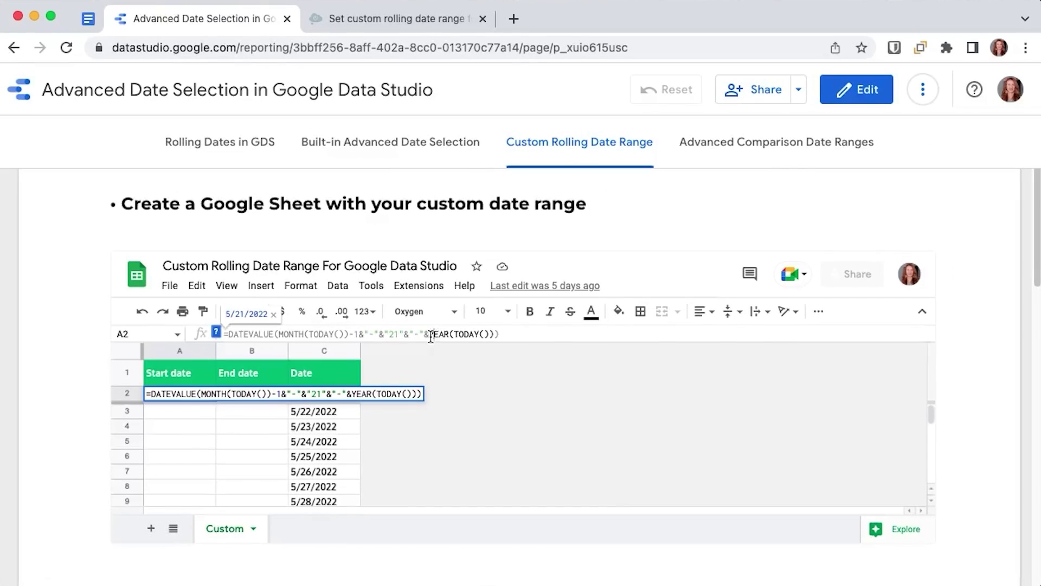
scroll(224, 417, "up", 8)
scroll(406, 433, "down", 7)
left_click(257, 360)
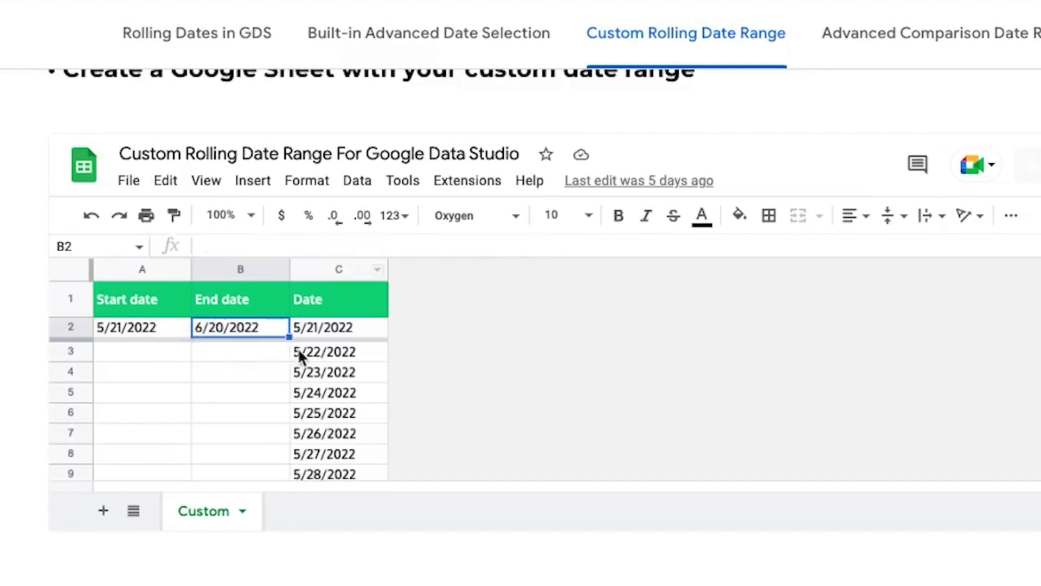
left_click(318, 358)
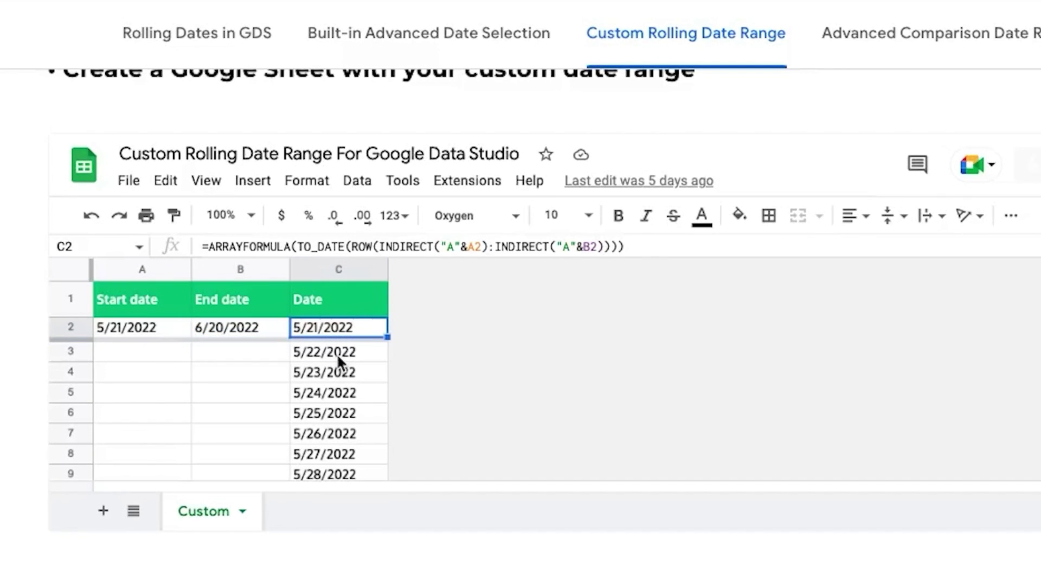
scroll(338, 356, "down", 6)
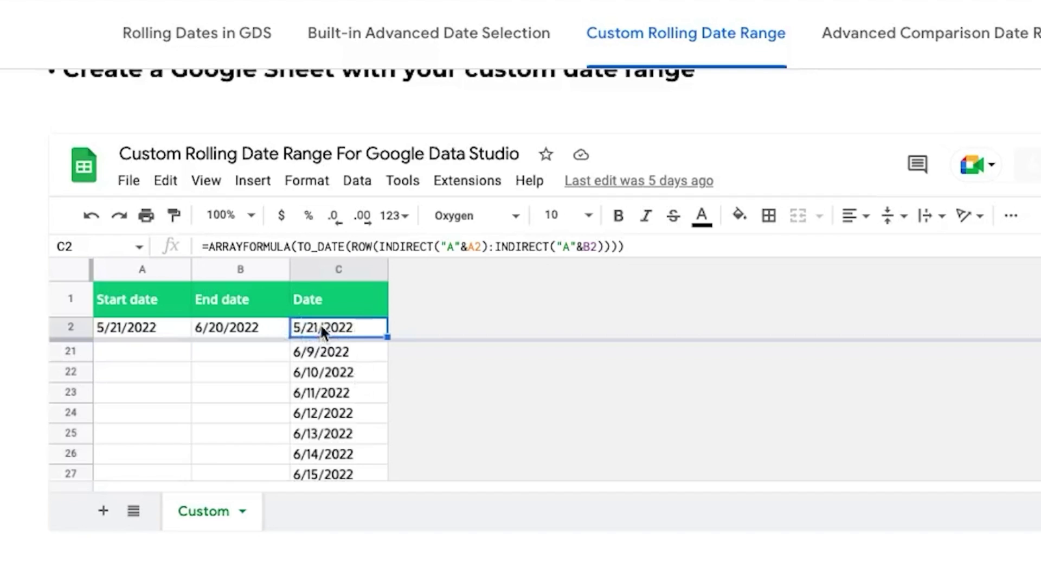
scroll(325, 339, "down", 3)
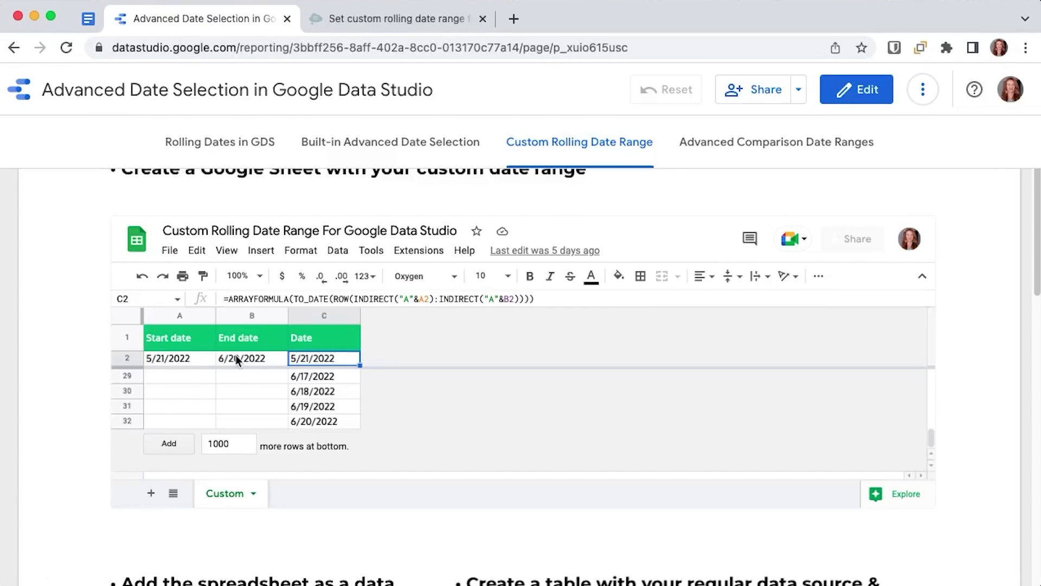
scroll(329, 539, "down", 3)
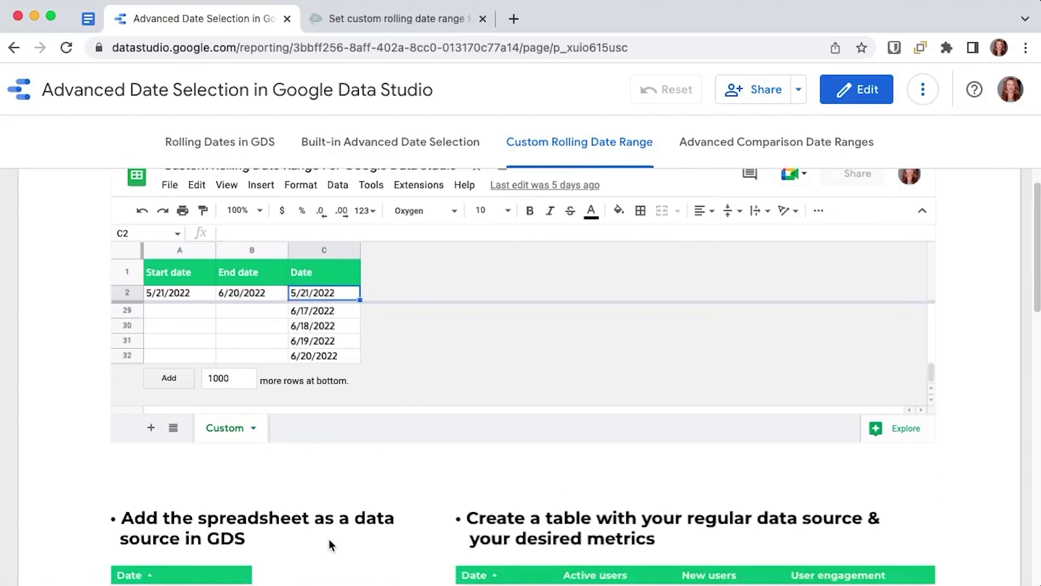
scroll(329, 540, "down", 4)
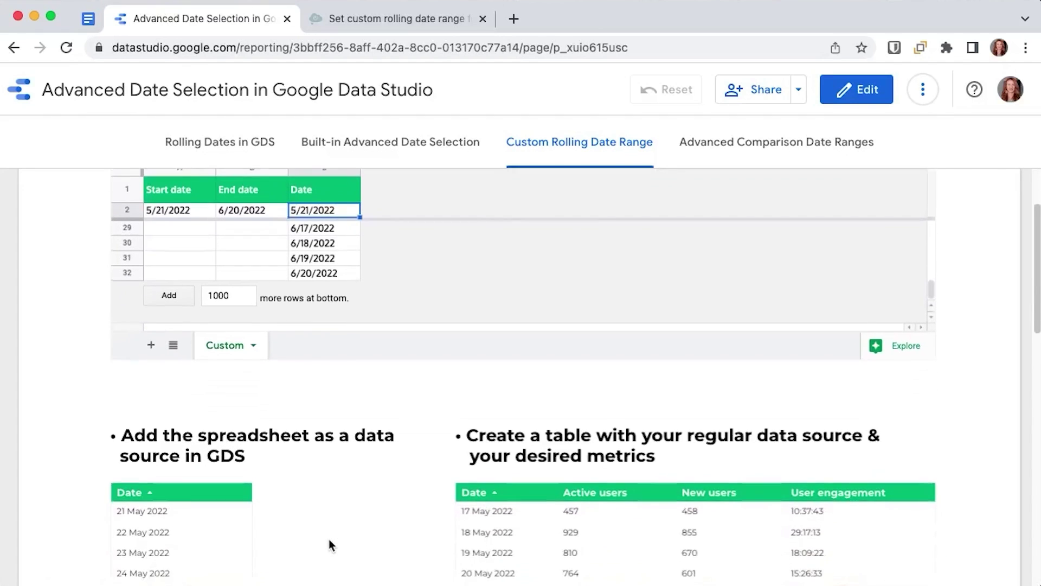
scroll(329, 539, "down", 5)
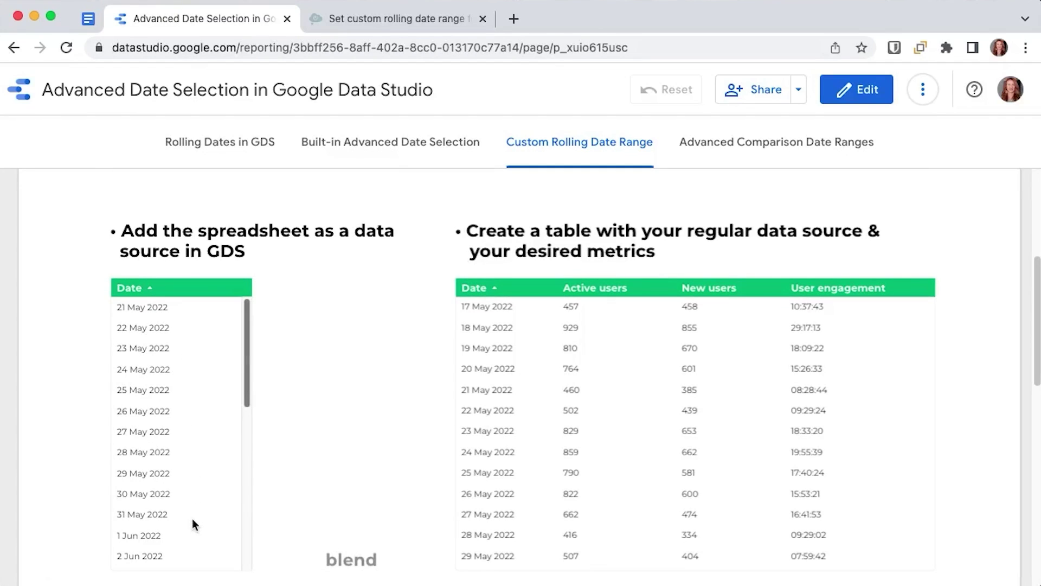
Switch the report to edit mode and select the spreadsheet Date table
left_click(836, 99)
scroll(163, 380, "up", 8)
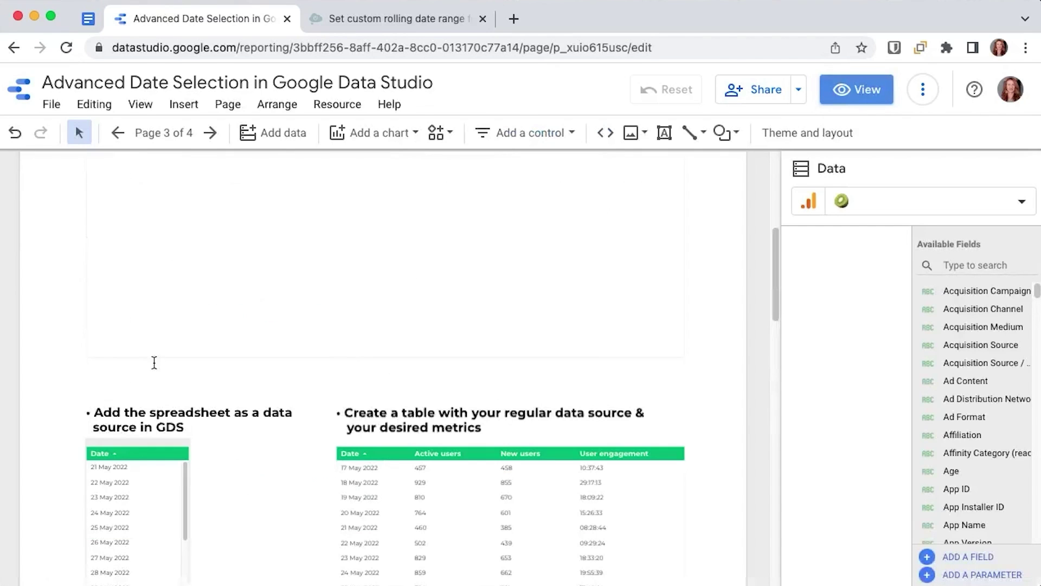
scroll(203, 412, "down", 3)
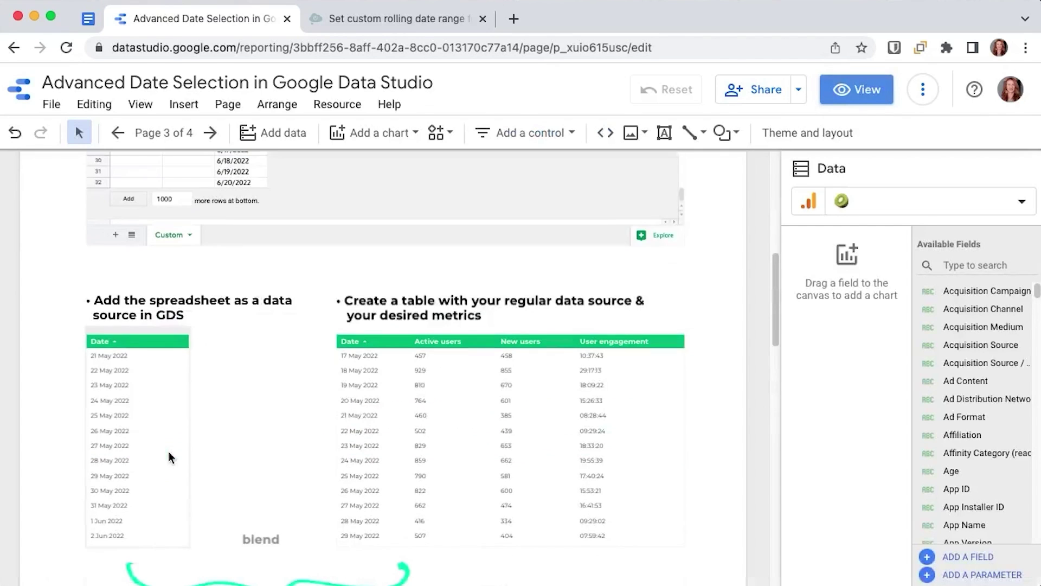
left_click(143, 332)
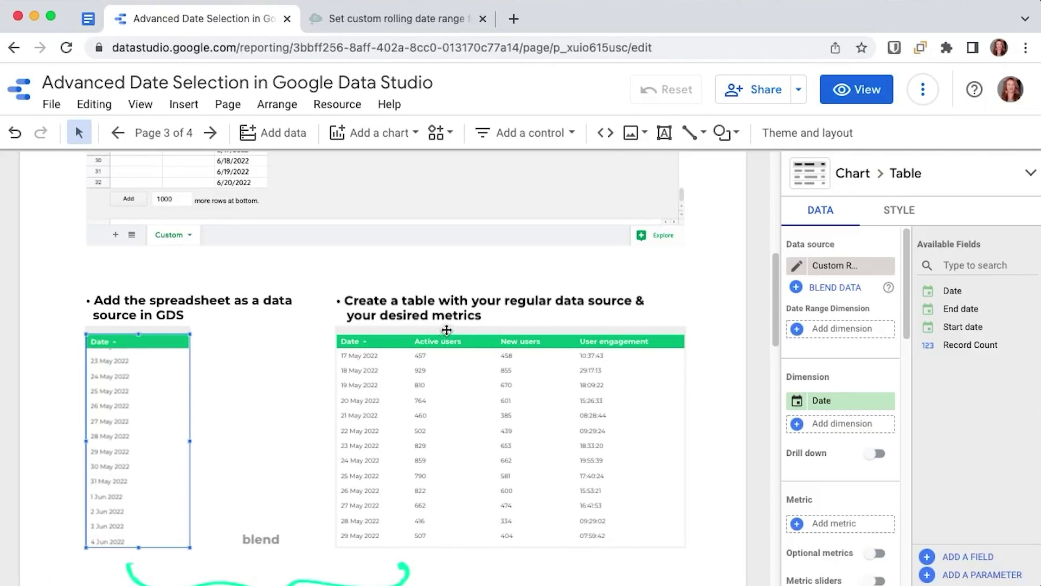
Inspect the GA4 metrics table's data setup down to its Auto default date range
left_click(446, 330)
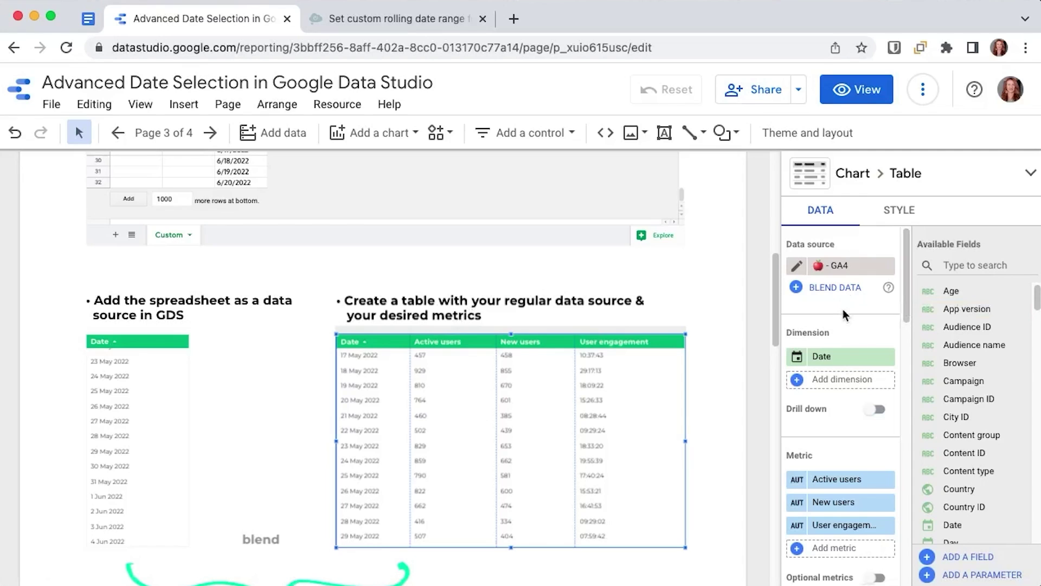
scroll(852, 350, "down", 1)
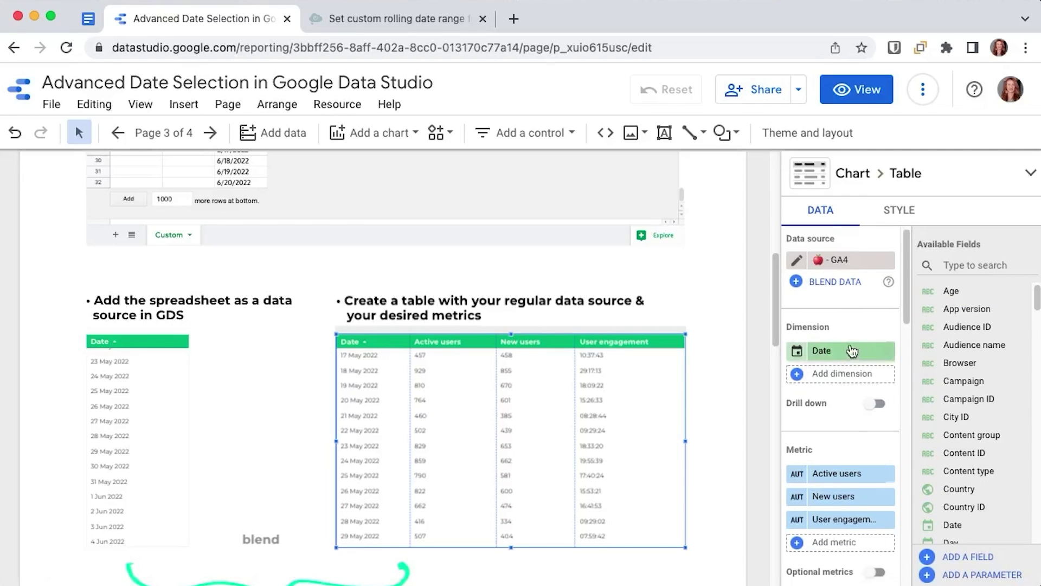
scroll(852, 358, "down", 10)
scroll(829, 336, "up", 10)
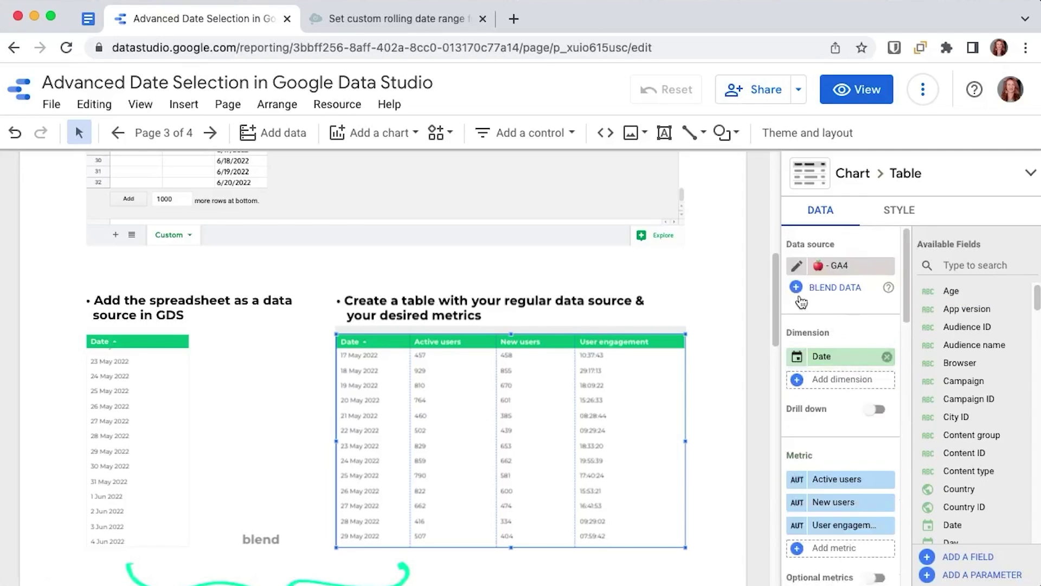
scroll(846, 368, "down", 8)
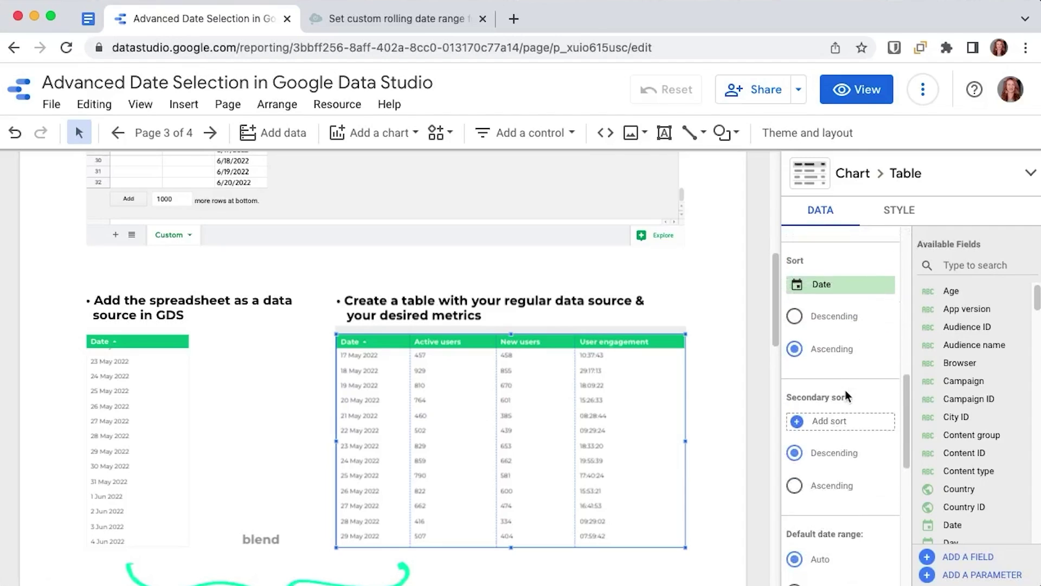
scroll(845, 390, "down", 7)
scroll(830, 358, "up", 2)
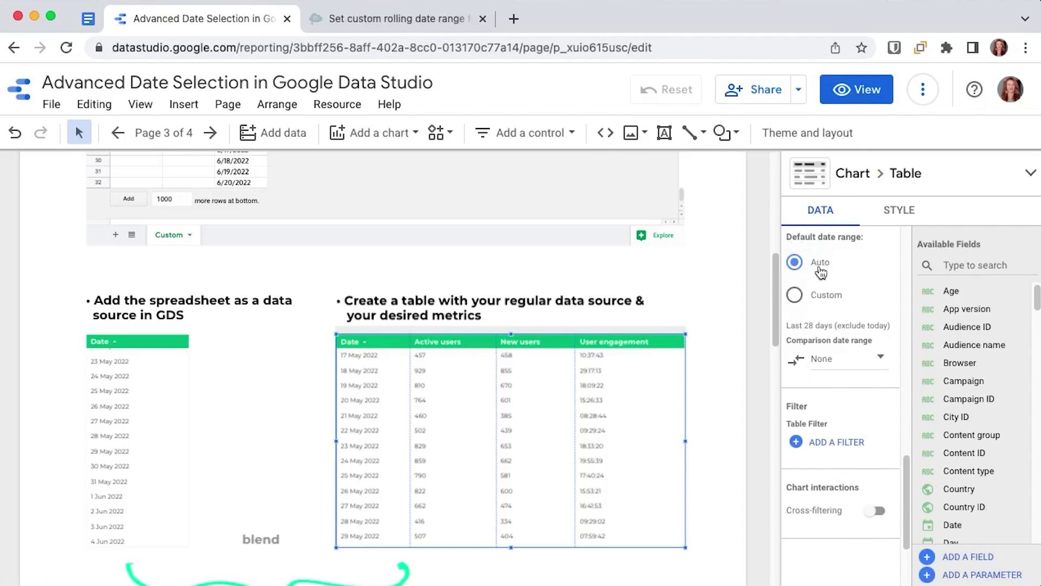
scroll(155, 304, "down", 1)
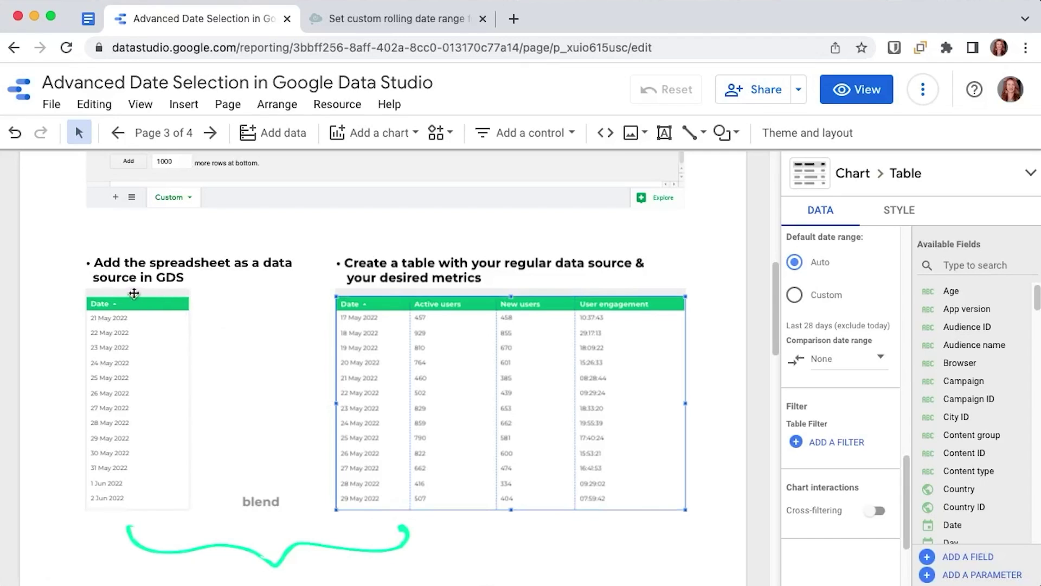
Blend the spreadsheet Date table and the GA4 metrics table into a new table
left_click(134, 293, "shift")
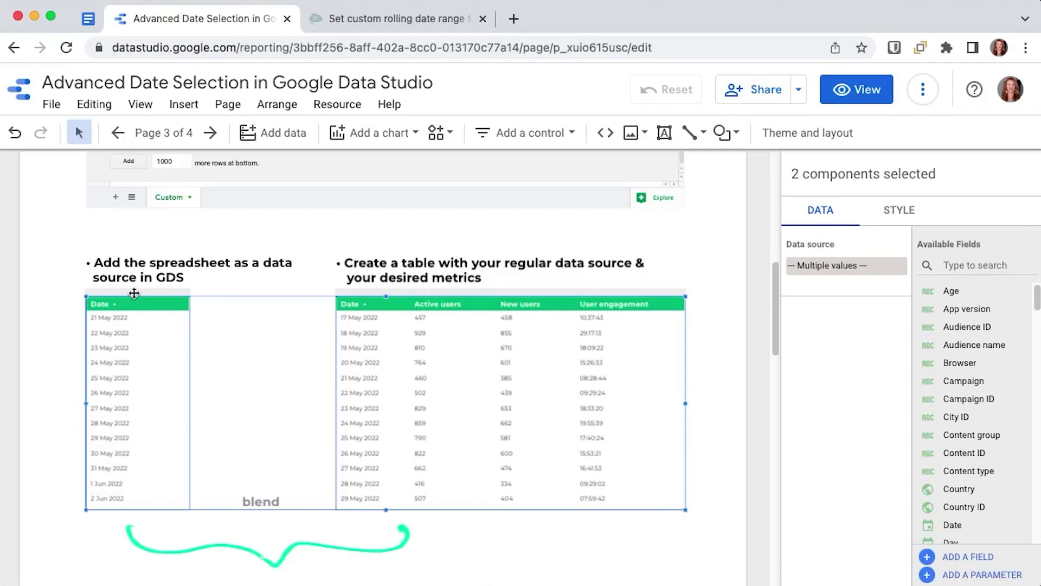
right_click(134, 293)
scroll(201, 561, "down", 2)
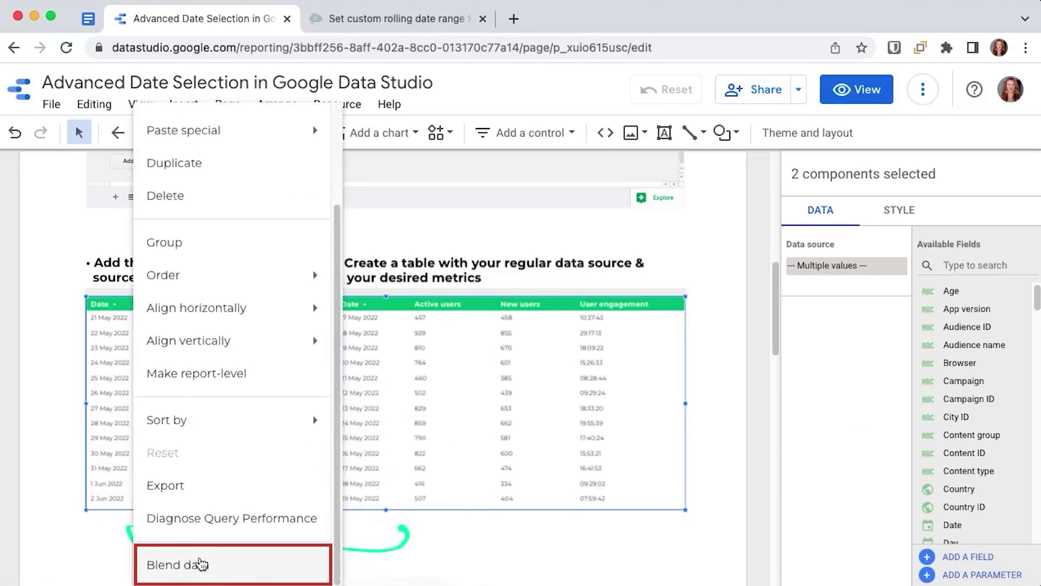
left_click(201, 564)
Select the new blended table and open its data source in the Blend Data editor
scroll(260, 473, "down", 5)
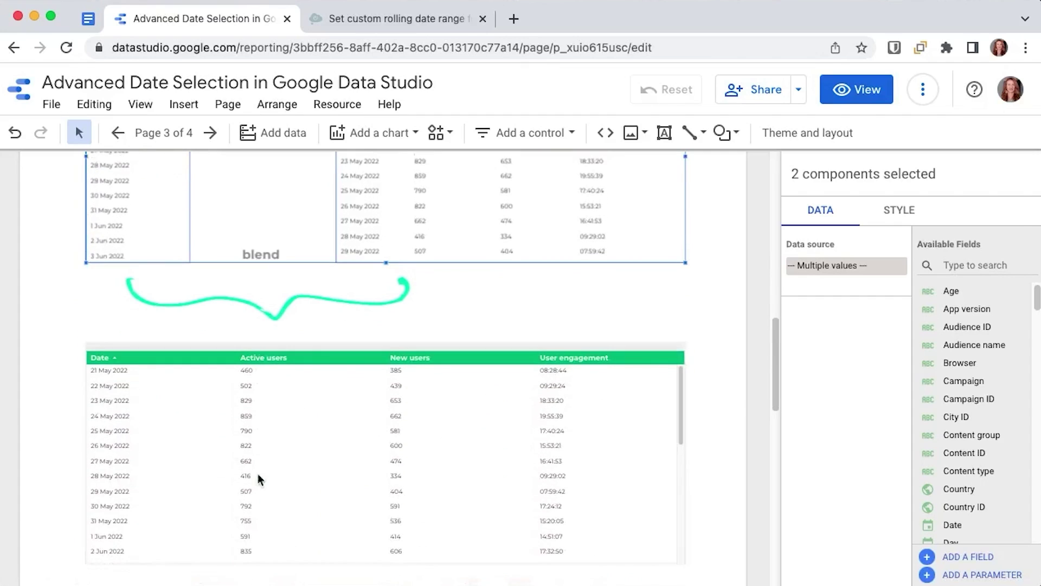
left_click(159, 350)
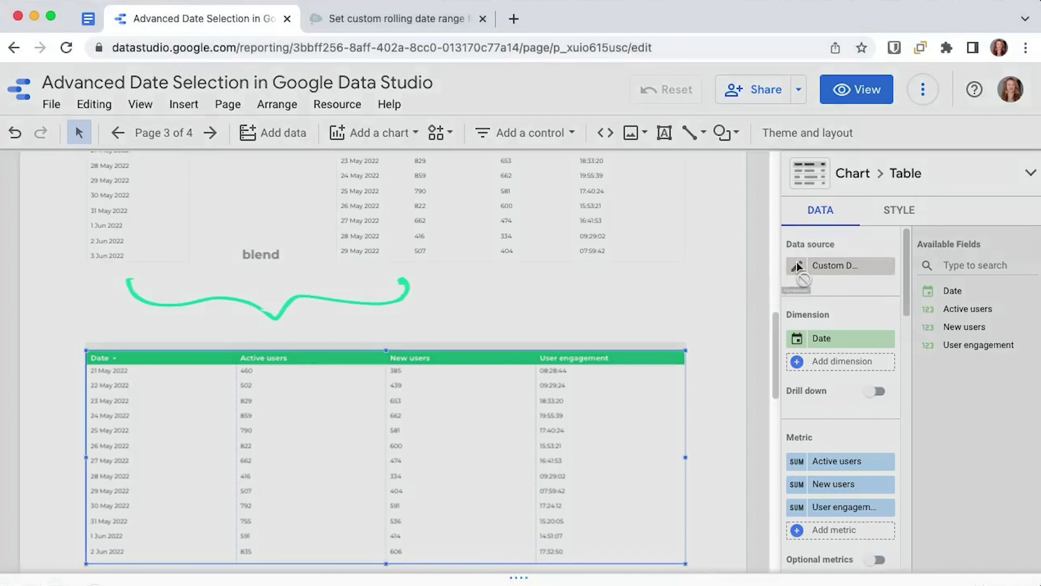
left_click(796, 261)
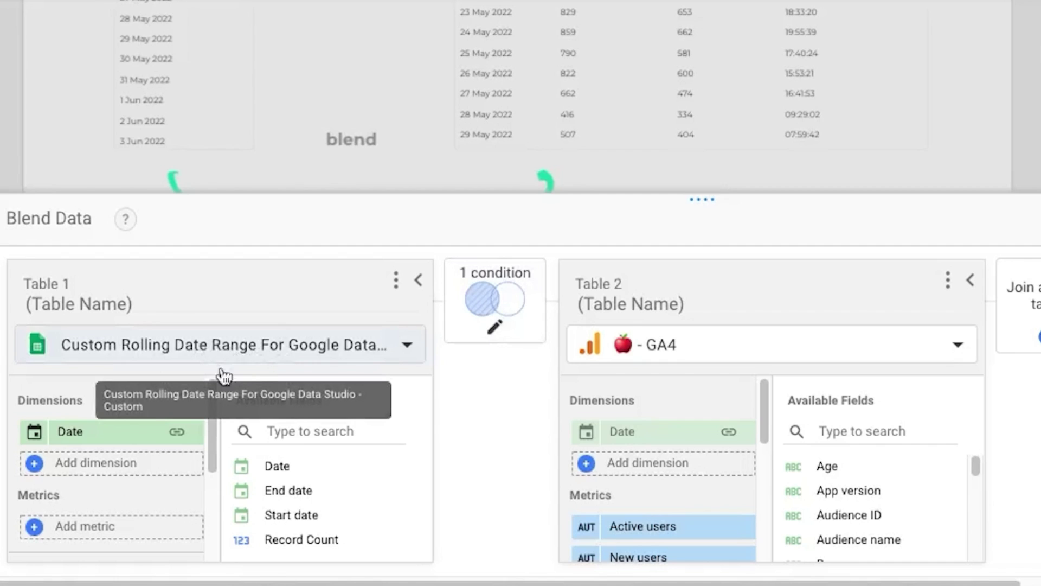
Review each table's date range settings in the Custom Date Range Blend, then open the '1 condition' join
scroll(135, 428, "down", 2)
scroll(136, 428, "up", 1)
scroll(135, 430, "up", 1)
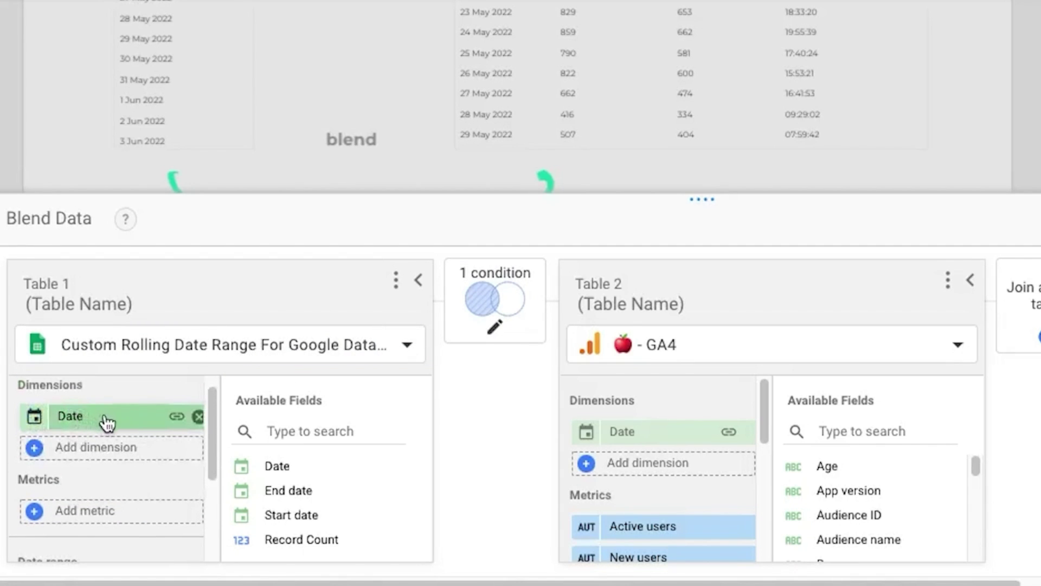
scroll(111, 445, "down", 3)
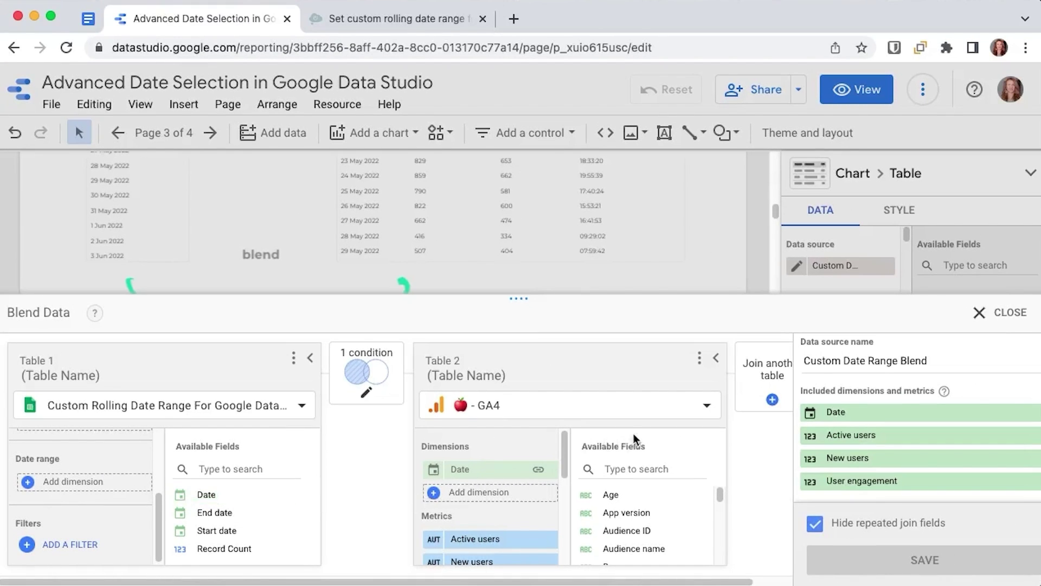
scroll(518, 470, "down", 3)
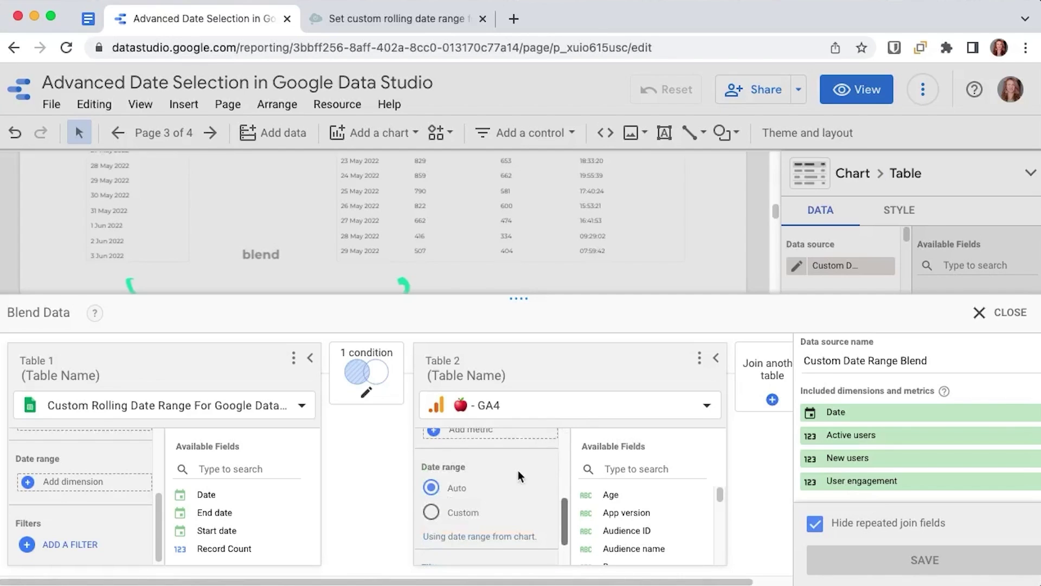
scroll(515, 469, "up", 3)
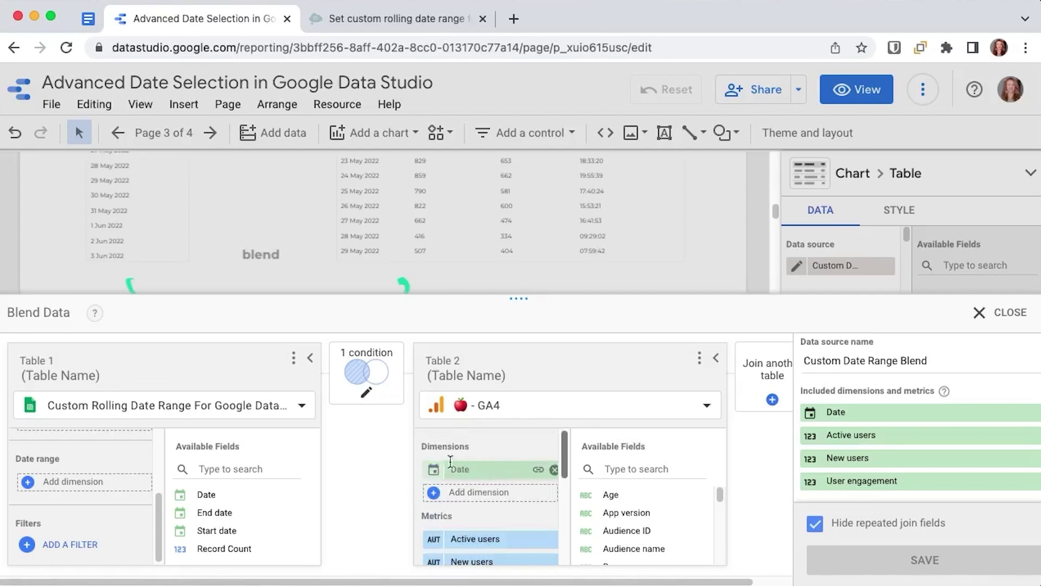
scroll(463, 468, "down", 1)
scroll(465, 470, "down", 5)
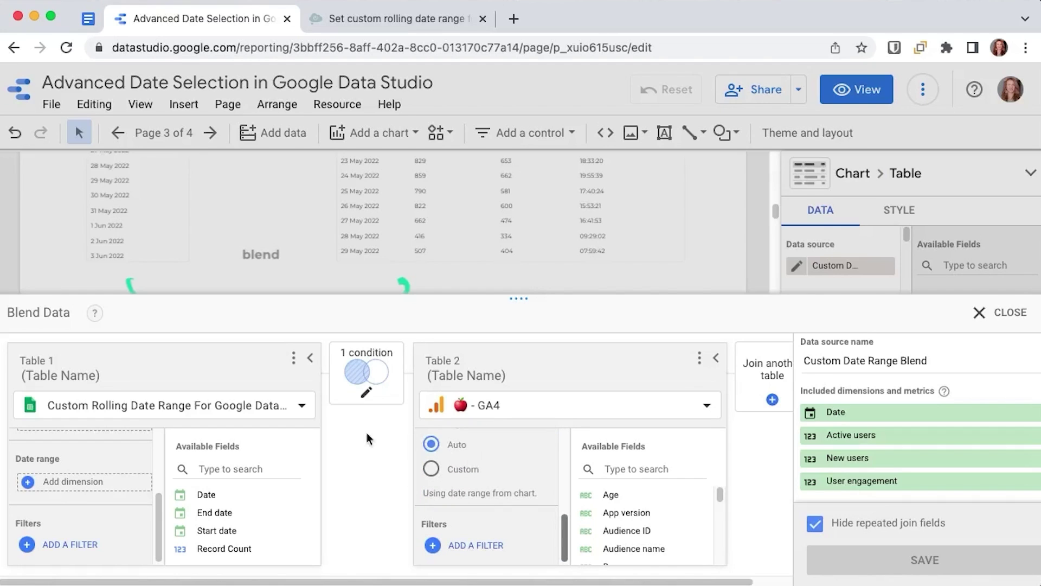
left_click(373, 373)
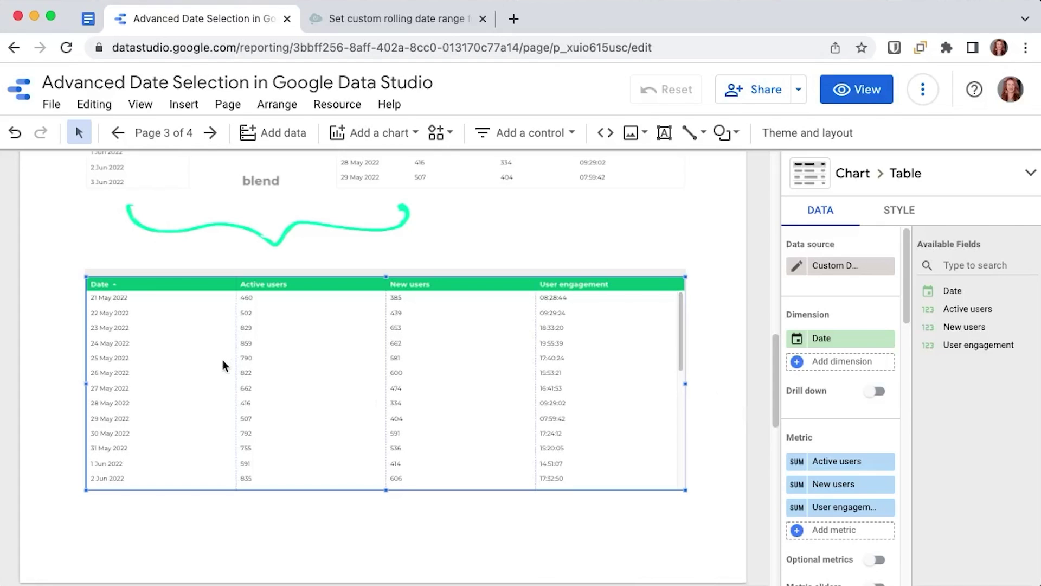
Scroll through the blended table to confirm its dates run from 21 May to 20 Jun 2022
scroll(222, 361, "down", 4)
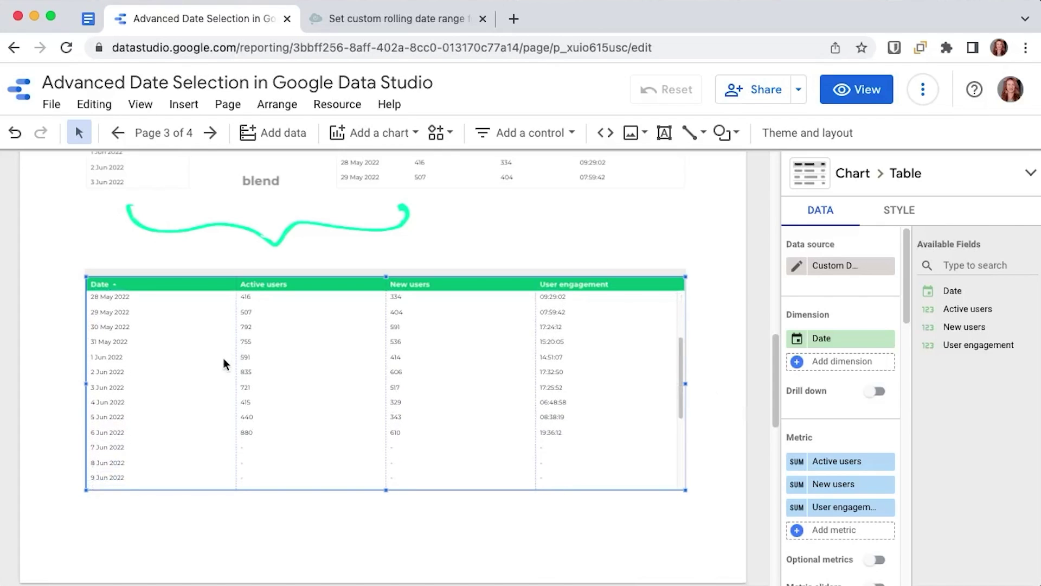
scroll(223, 360, "up", 4)
scroll(533, 288, "up", 5)
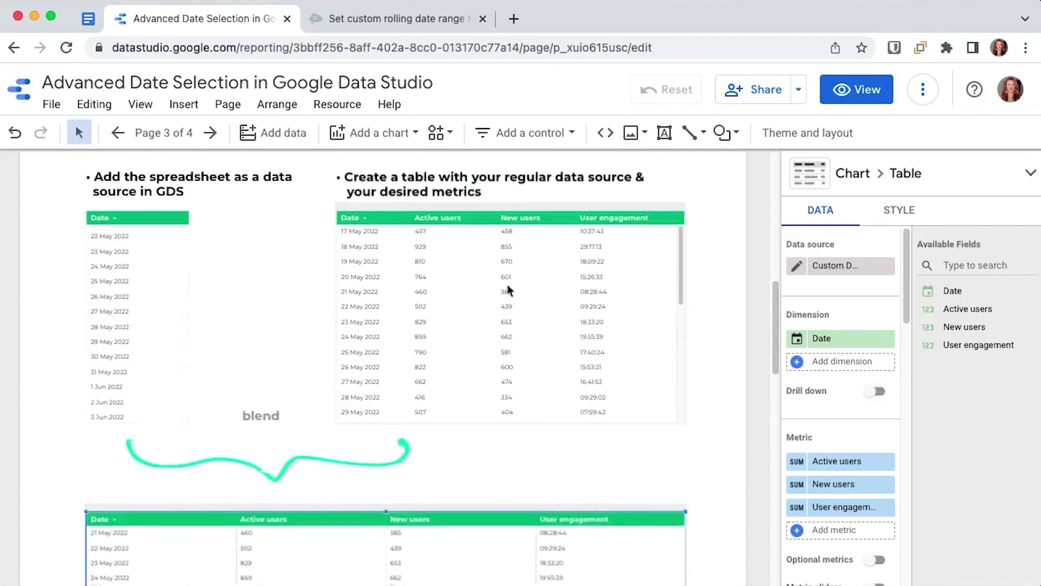
scroll(510, 290, "up", 1)
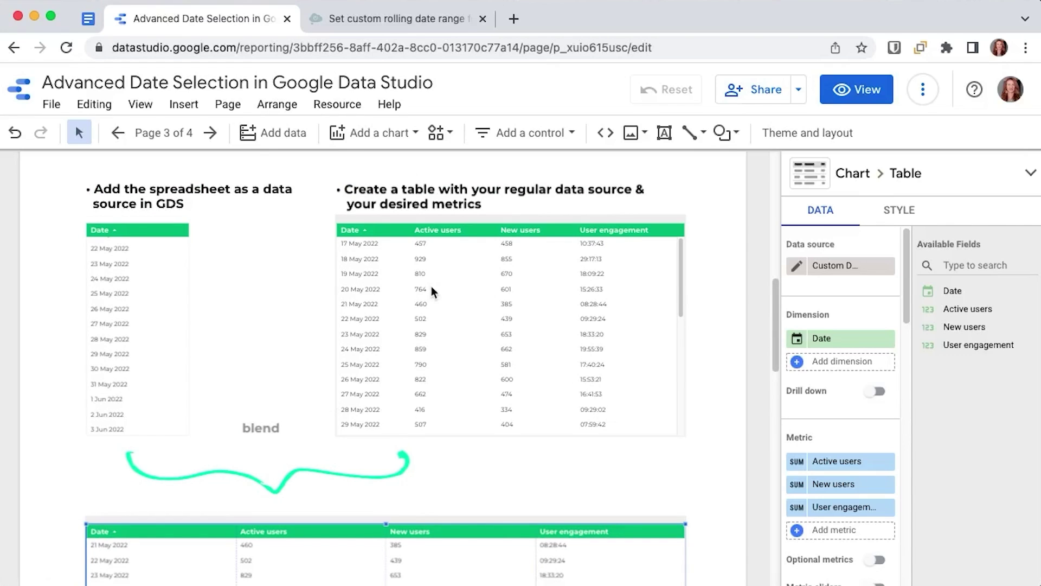
scroll(428, 290, "down", 4)
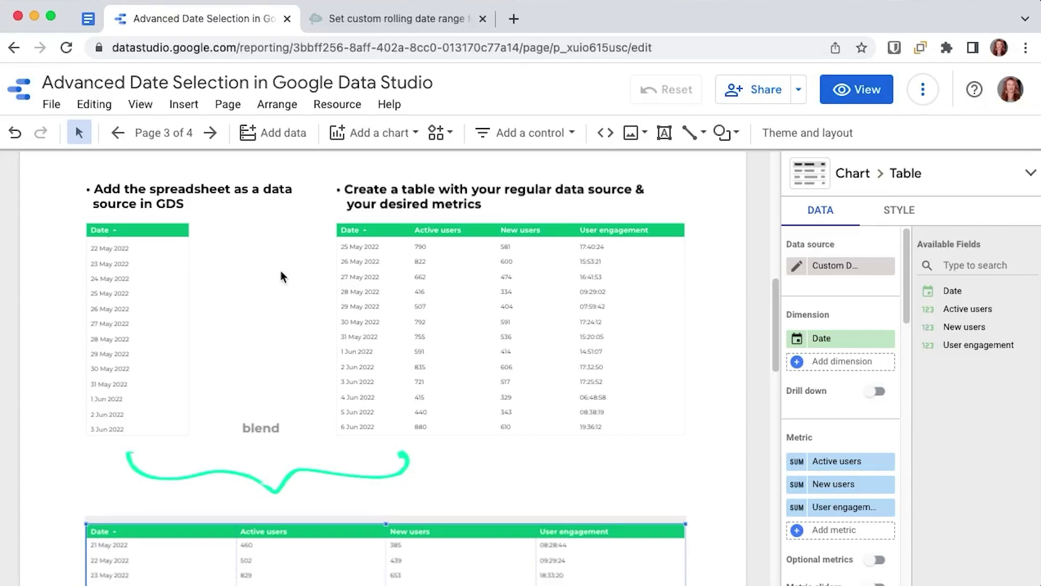
scroll(363, 421, "down", 4)
scroll(141, 421, "up", 1)
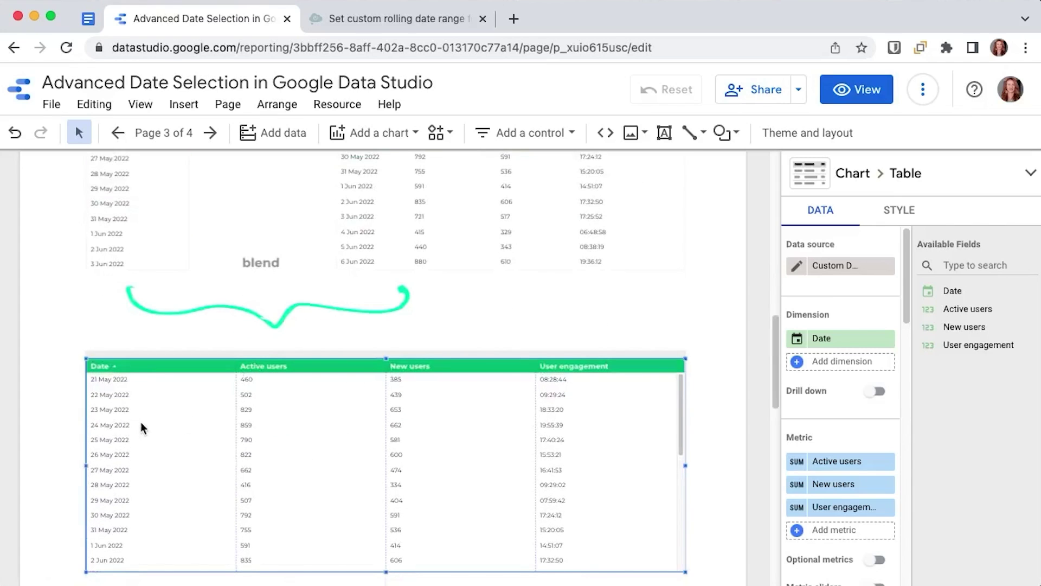
scroll(141, 422, "down", 10)
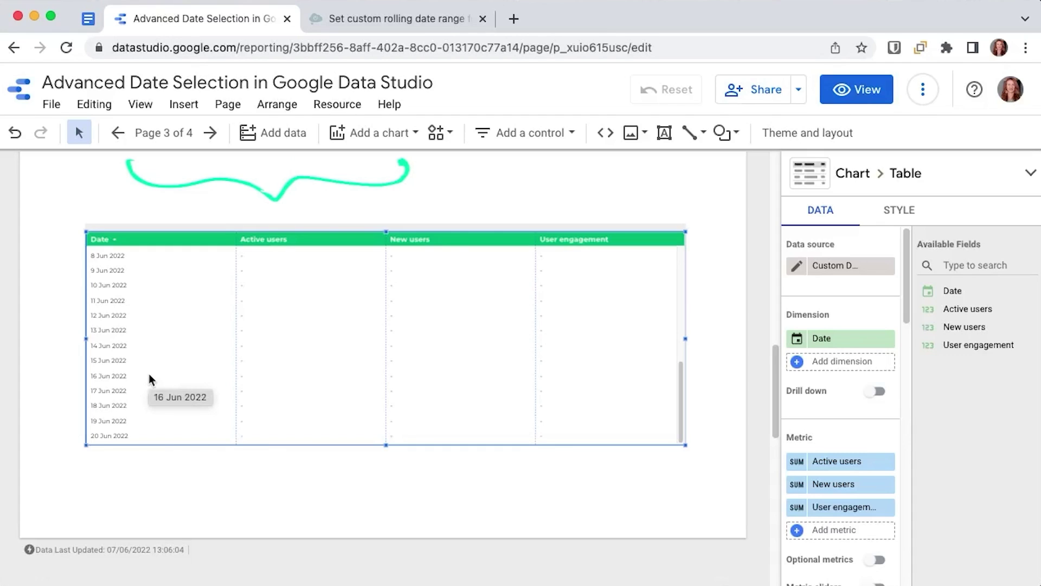
scroll(183, 353, "up", 3)
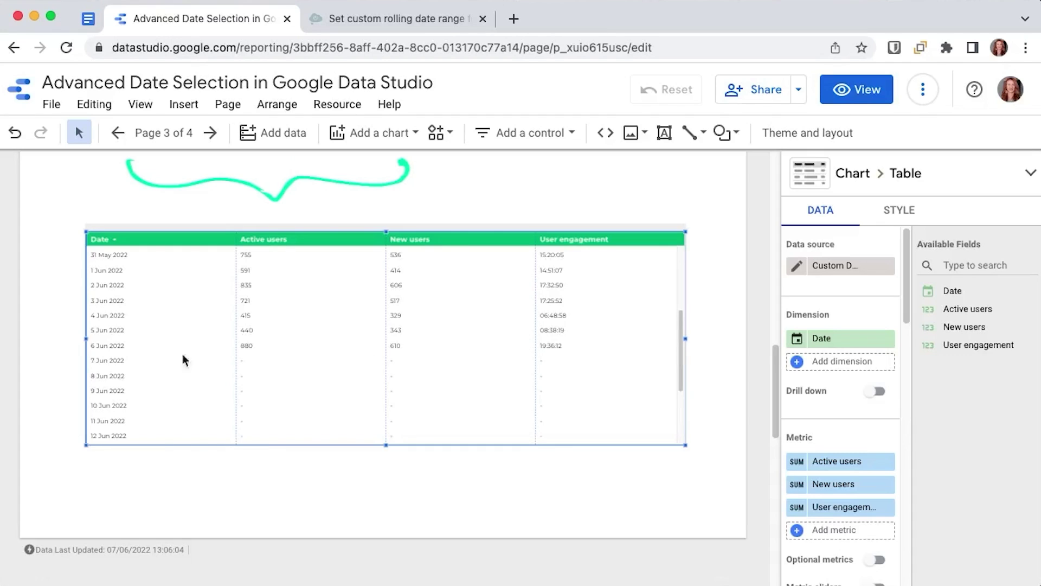
scroll(273, 351, "down", 2)
scroll(273, 352, "down", 1)
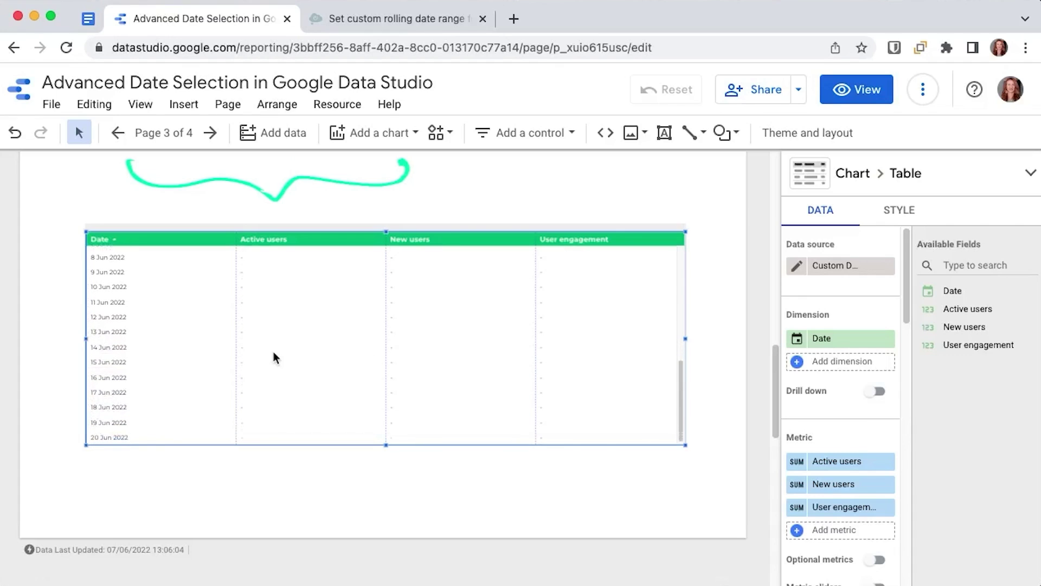
scroll(273, 351, "down", 3)
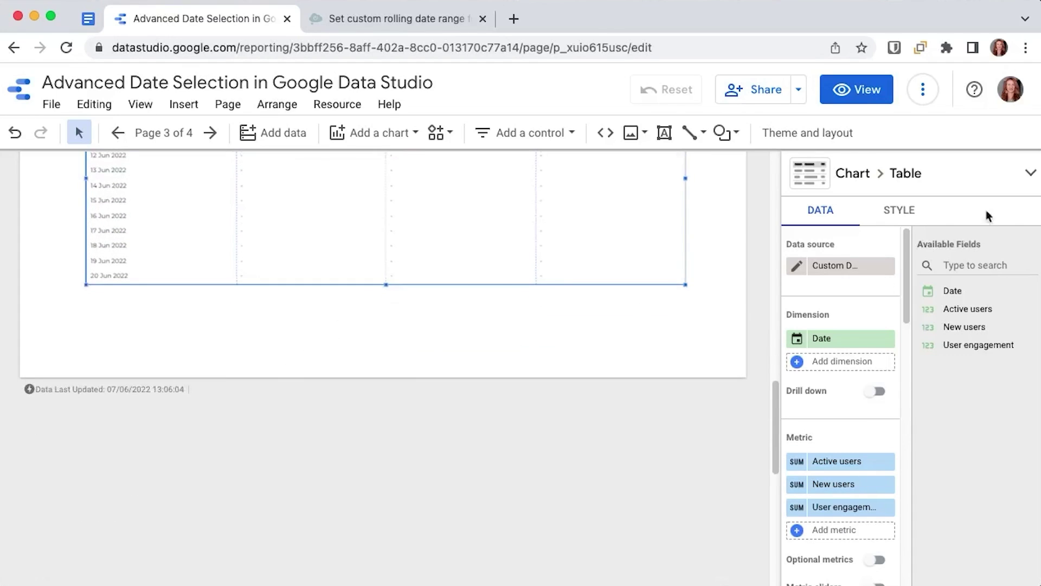
Bring up the blended table's Style settings and its Missing Data display choices
left_click(901, 211)
scroll(963, 304, "down", 3)
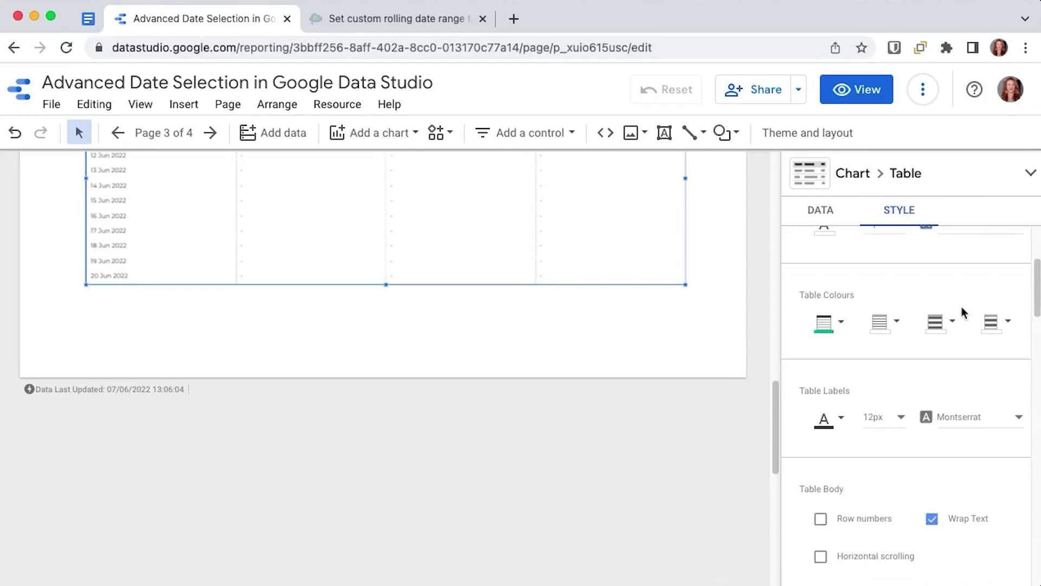
scroll(962, 307, "down", 8)
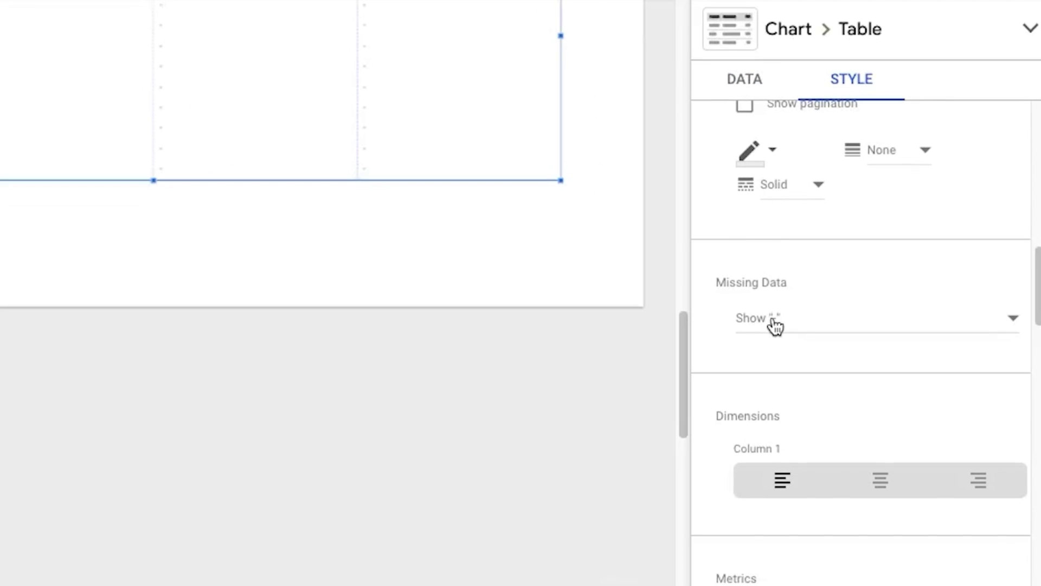
left_click(776, 324)
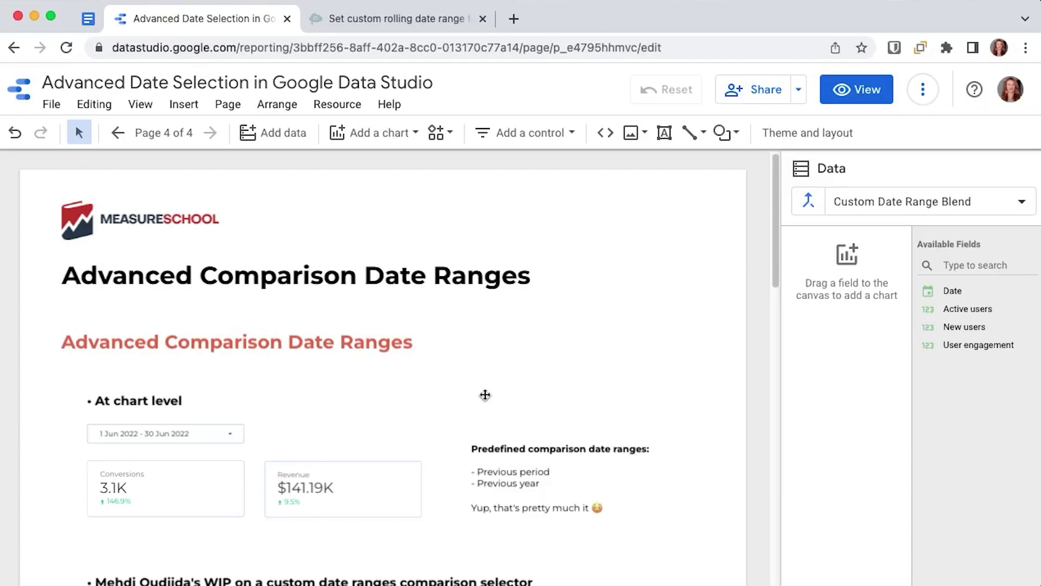
Select the Conversions scorecard and bring up its comparison date range type choices
left_click(524, 132)
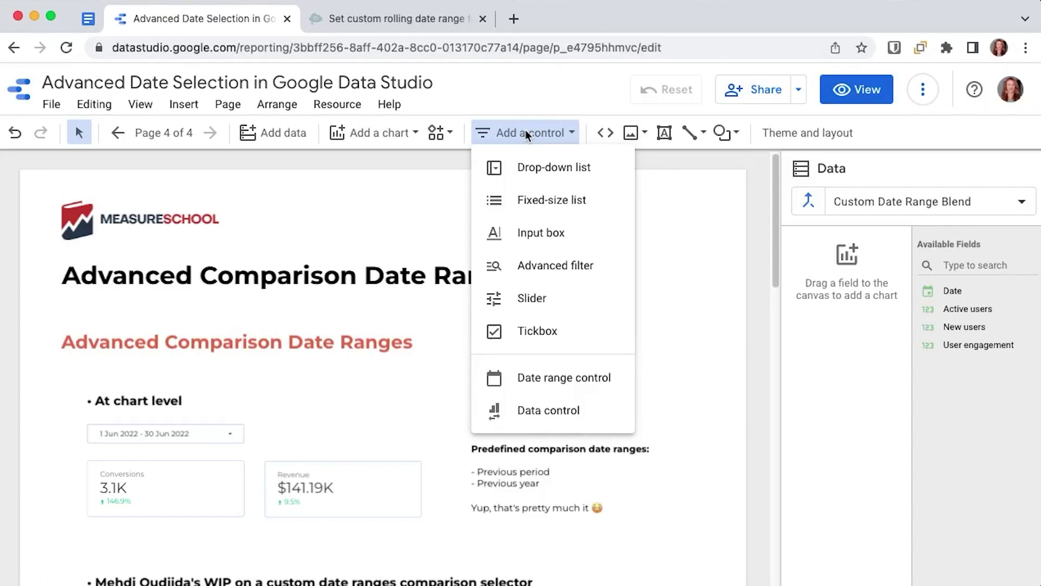
left_click(171, 477)
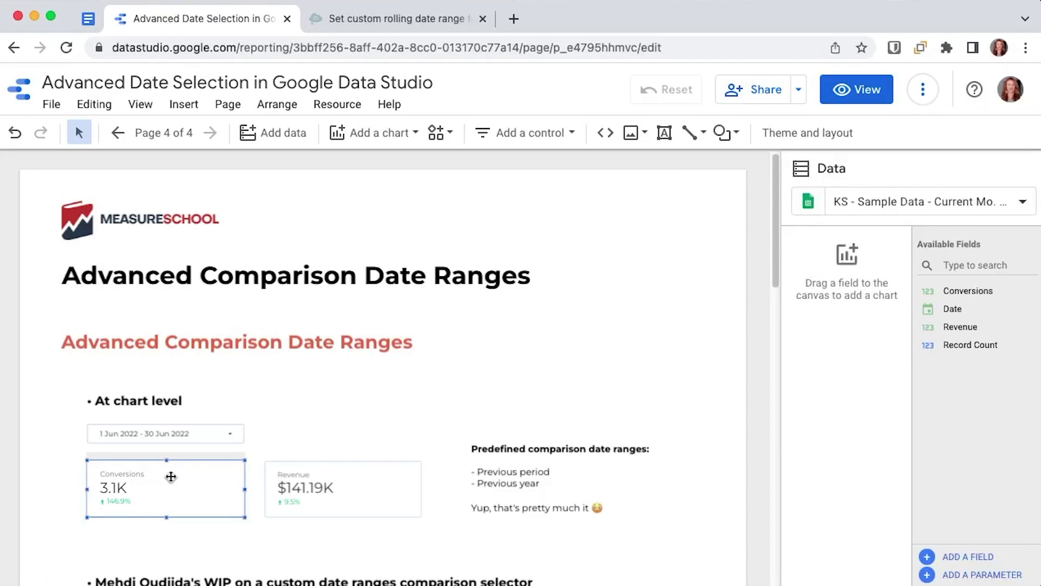
scroll(873, 391, "down", 4)
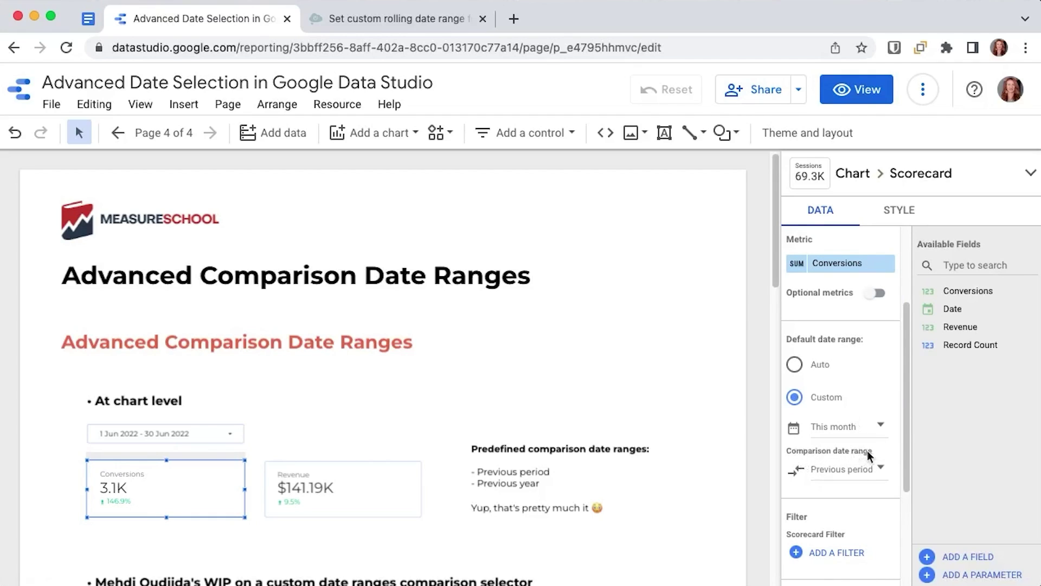
left_click(860, 473)
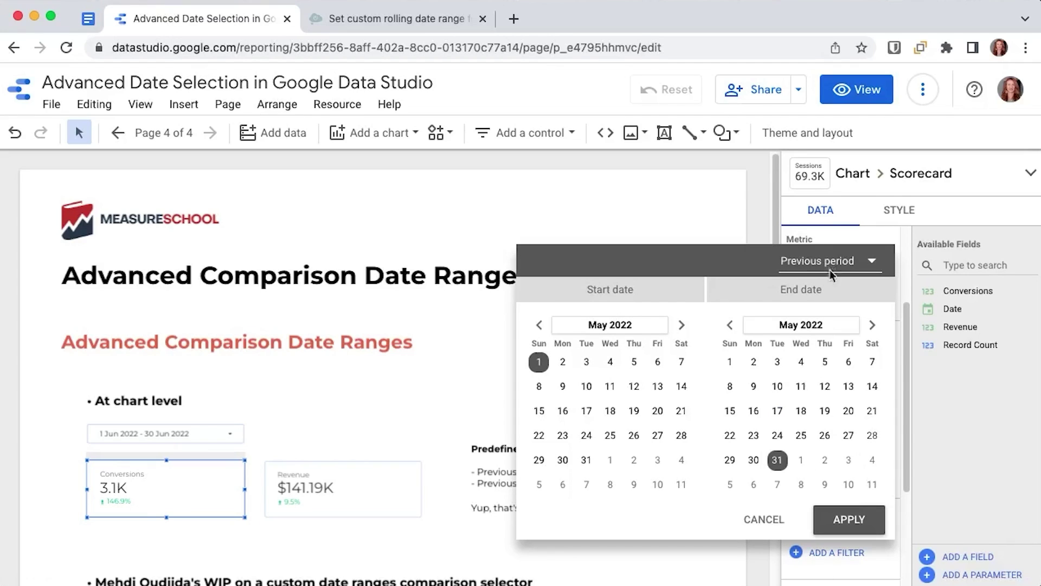
left_click(830, 266)
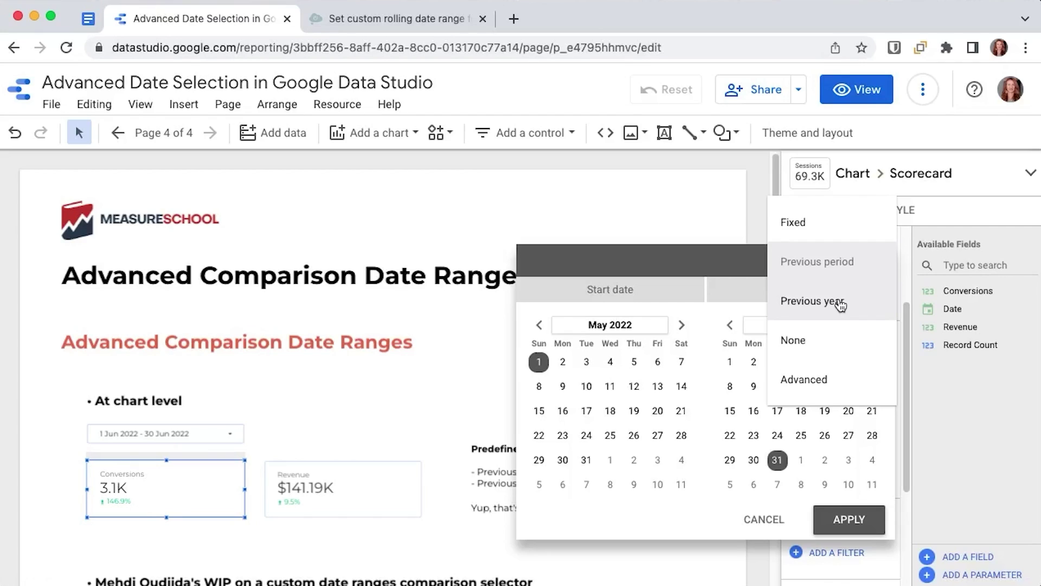
Apply an Advanced comparison range from Today minus 6 months to Today minus 1 month
left_click(829, 384)
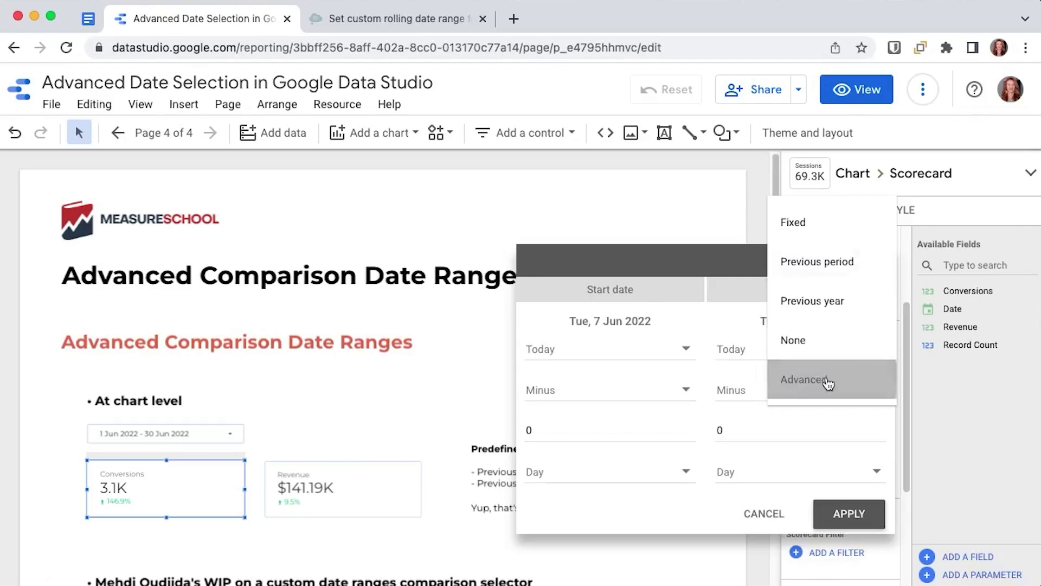
double_click(760, 429)
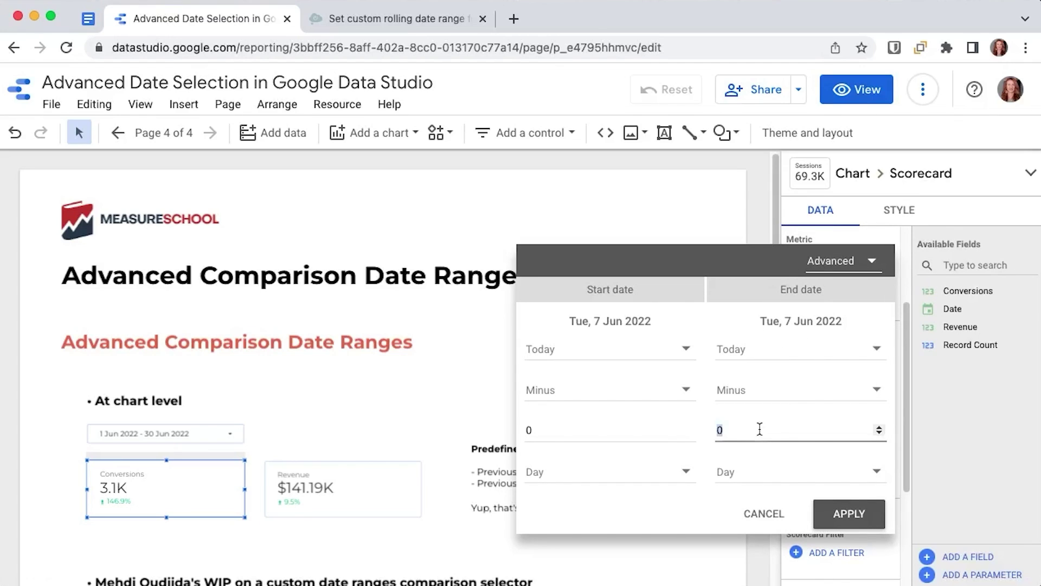
type("1")
left_click(738, 473)
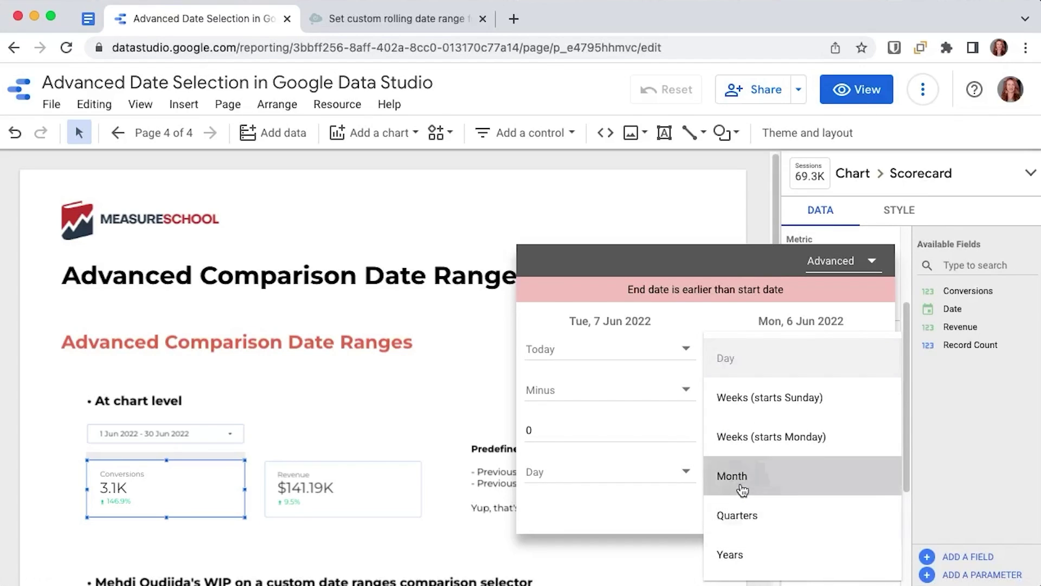
left_click(738, 480)
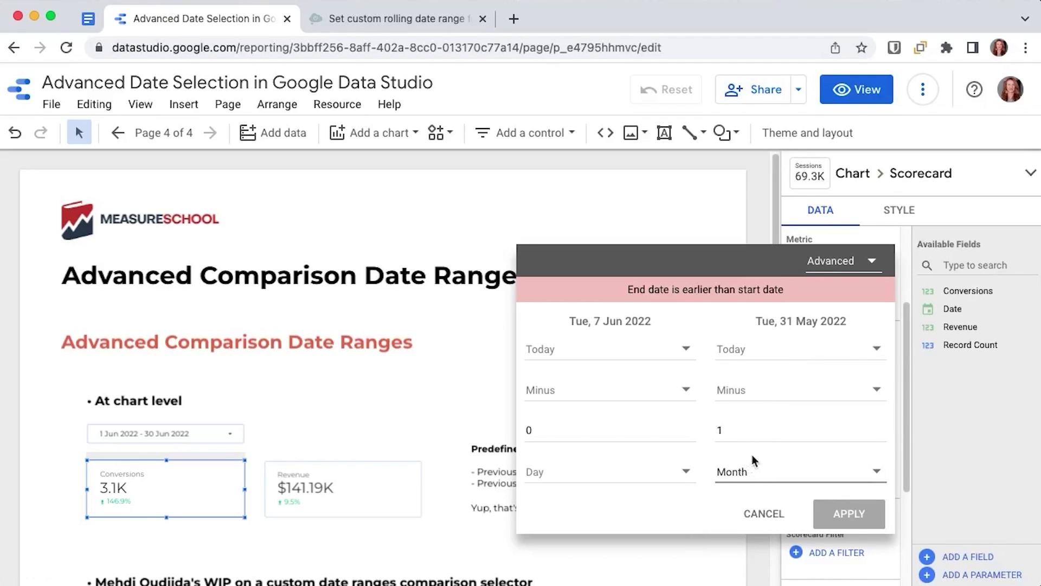
left_click(570, 431)
type("6")
left_click(573, 472)
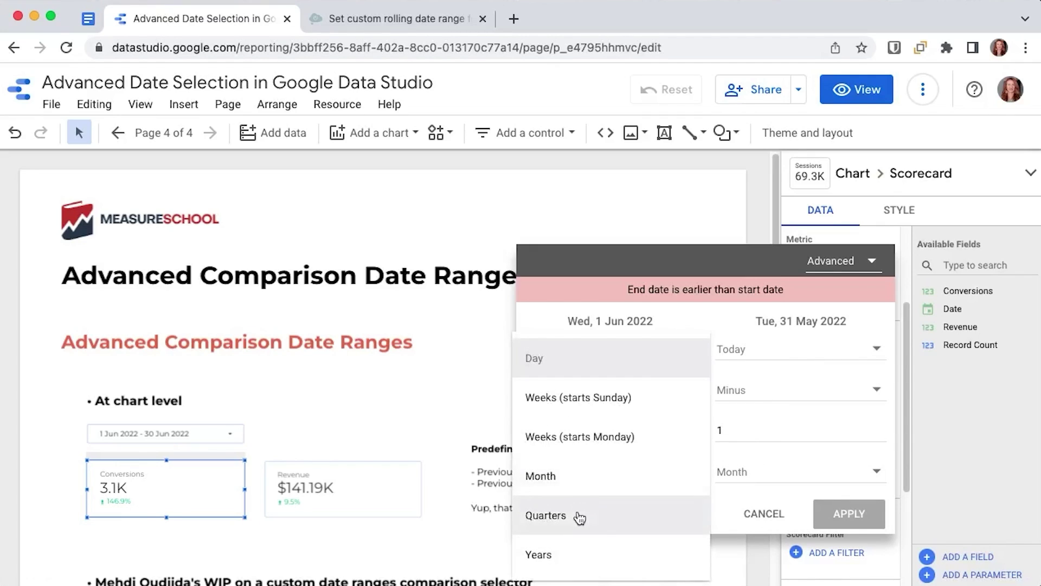
left_click(572, 484)
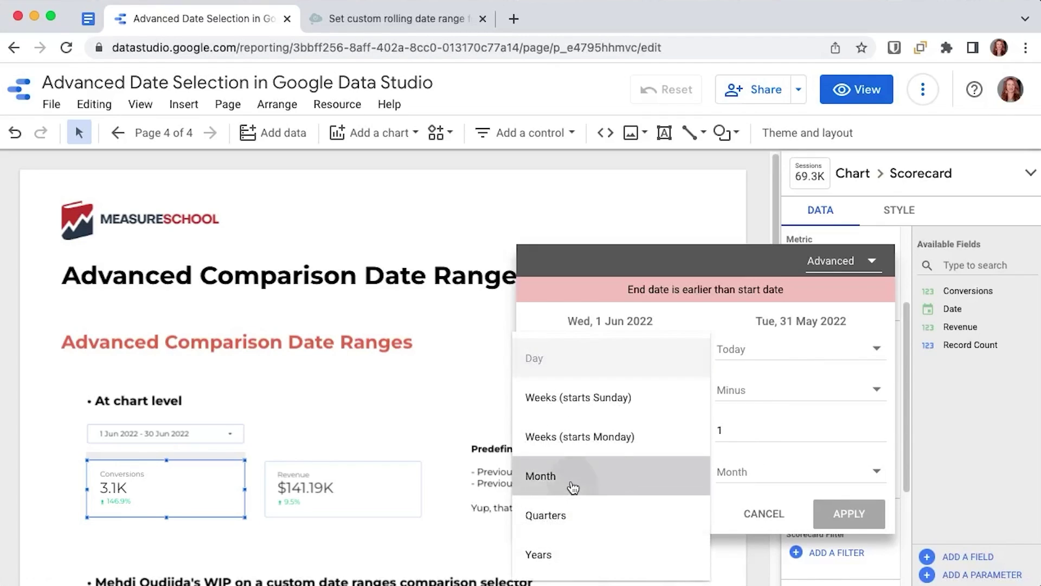
left_click(850, 513)
left_click(367, 470)
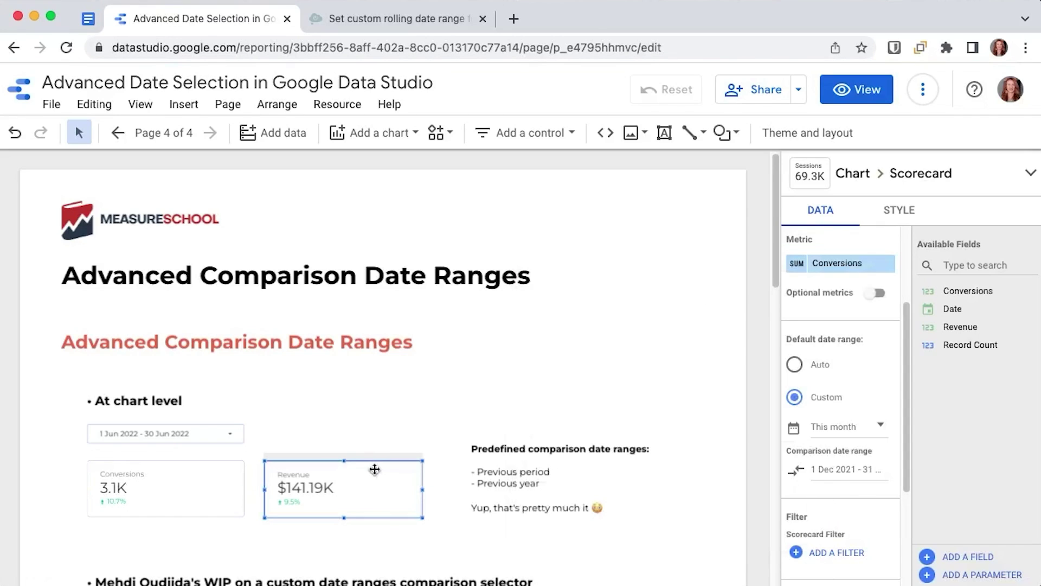
scroll(859, 425, "down", 5)
scroll(858, 422, "up", 1)
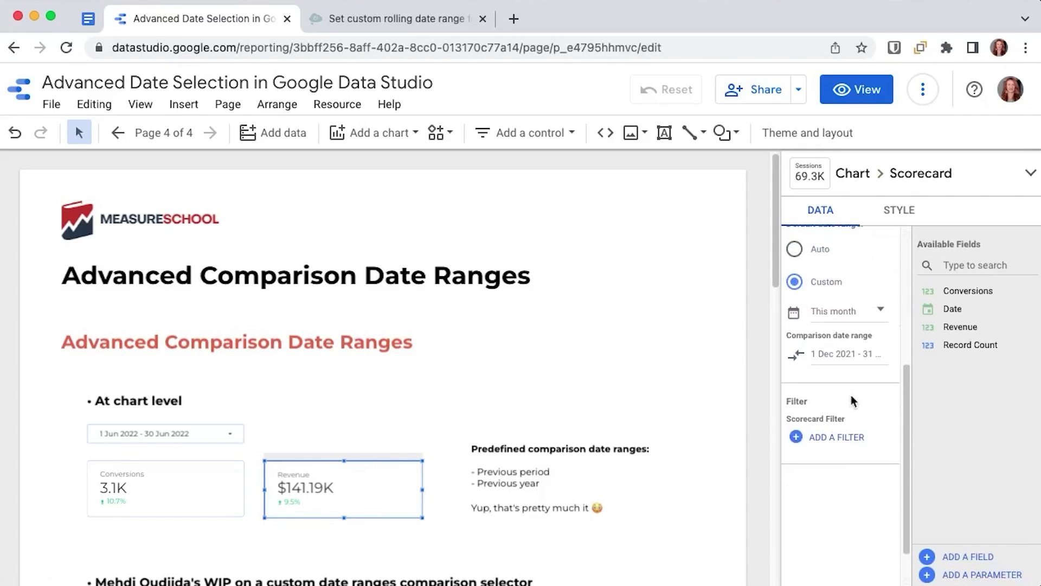
left_click(876, 356)
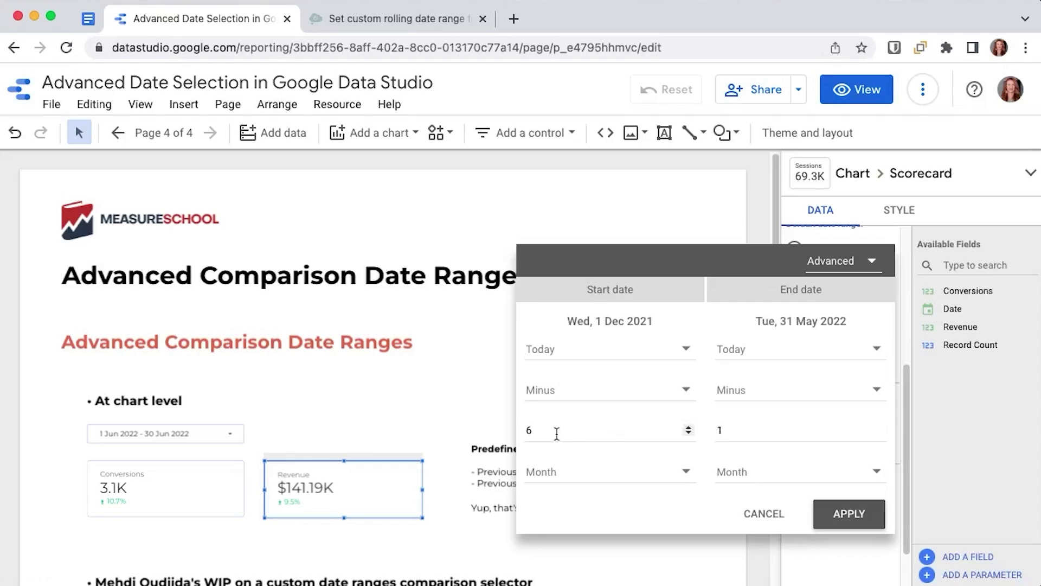
left_click(983, 481)
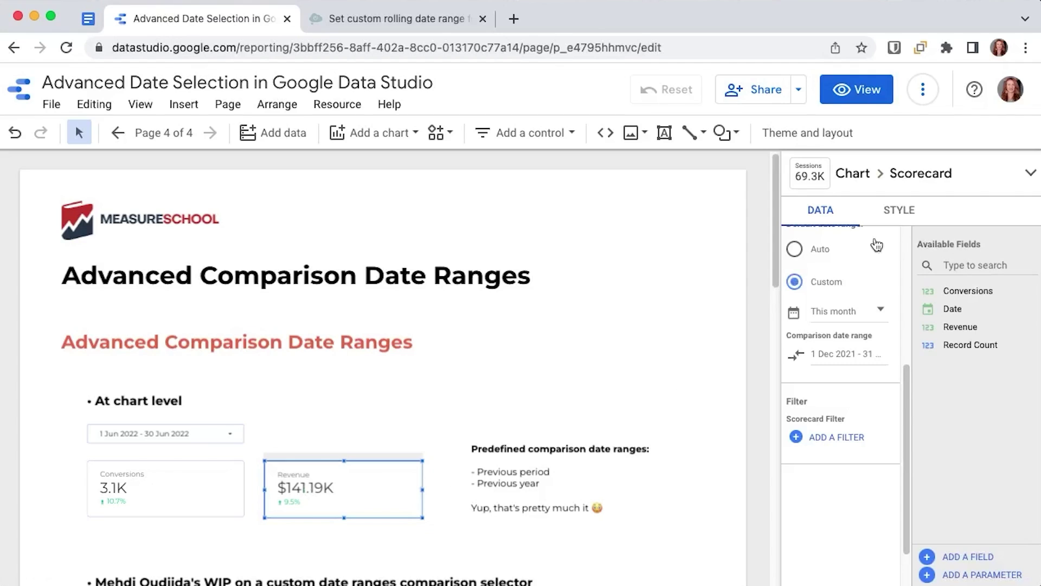
Show comparison labels on Revenue and Conversions scorecards, plus absolute change on Conversions
left_click(894, 212)
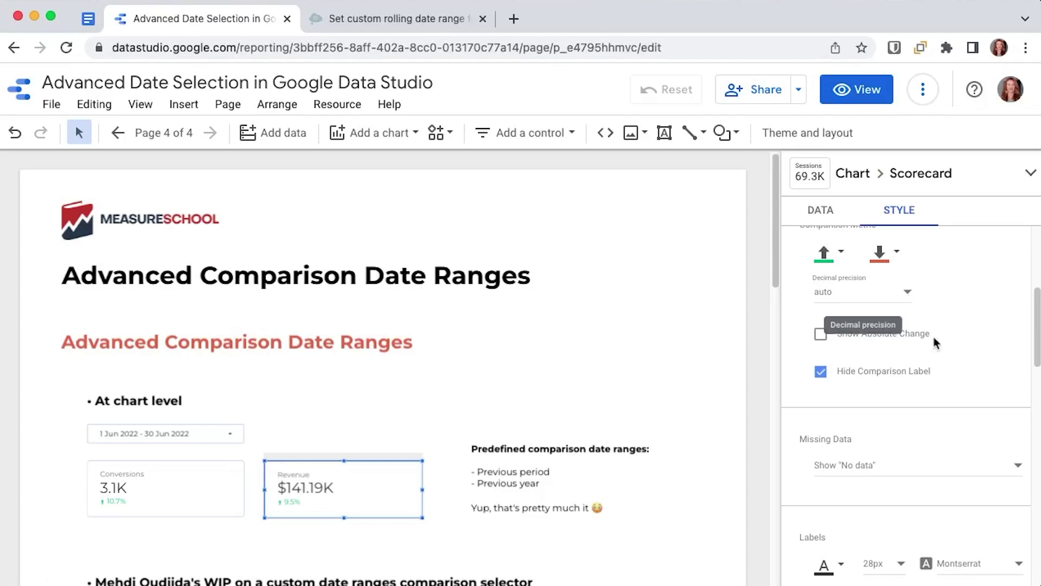
left_click(820, 373)
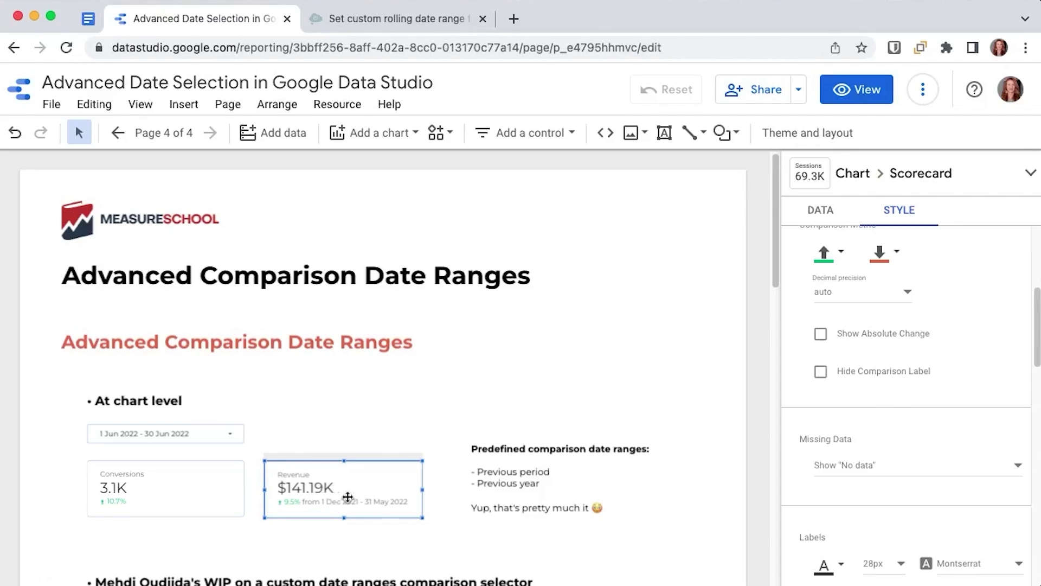
left_click(208, 485)
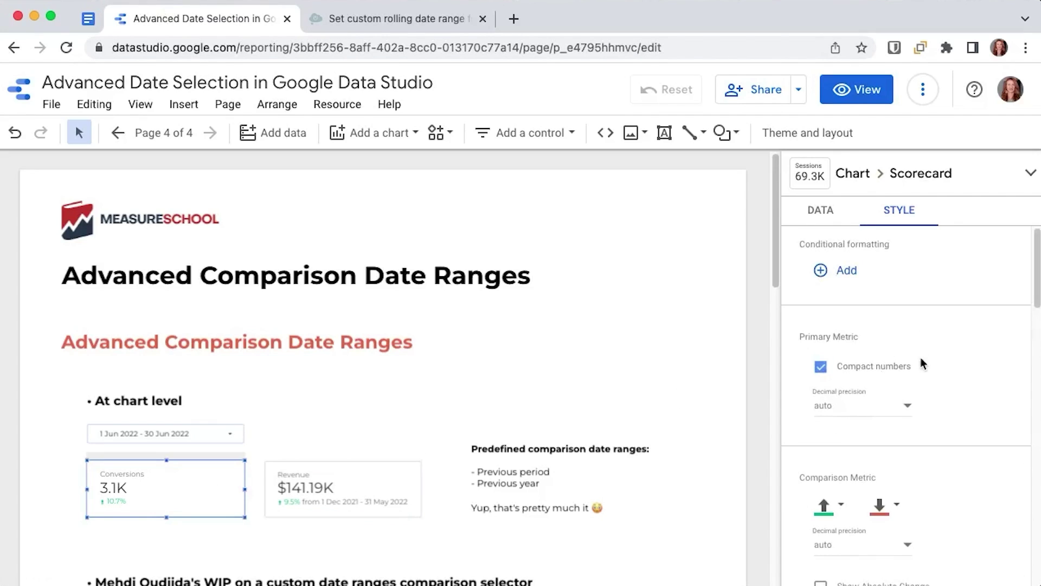
scroll(923, 374, "down", 3)
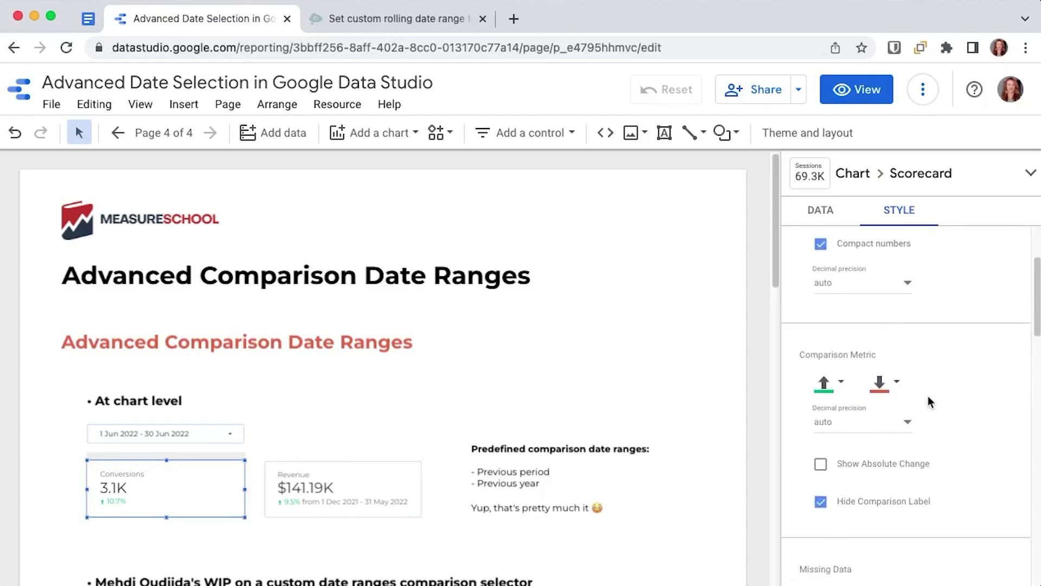
left_click(820, 467)
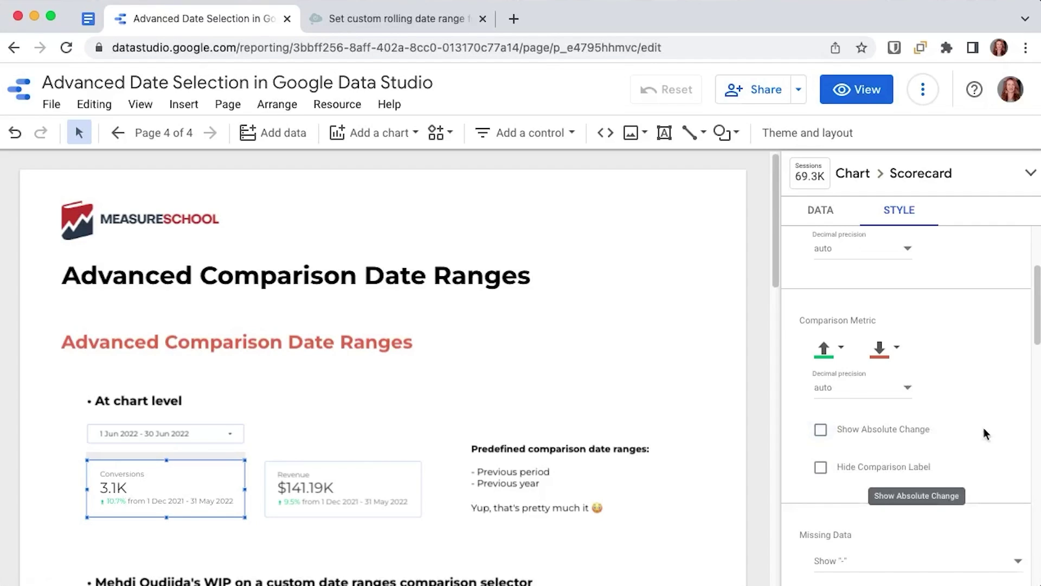
left_click(821, 429)
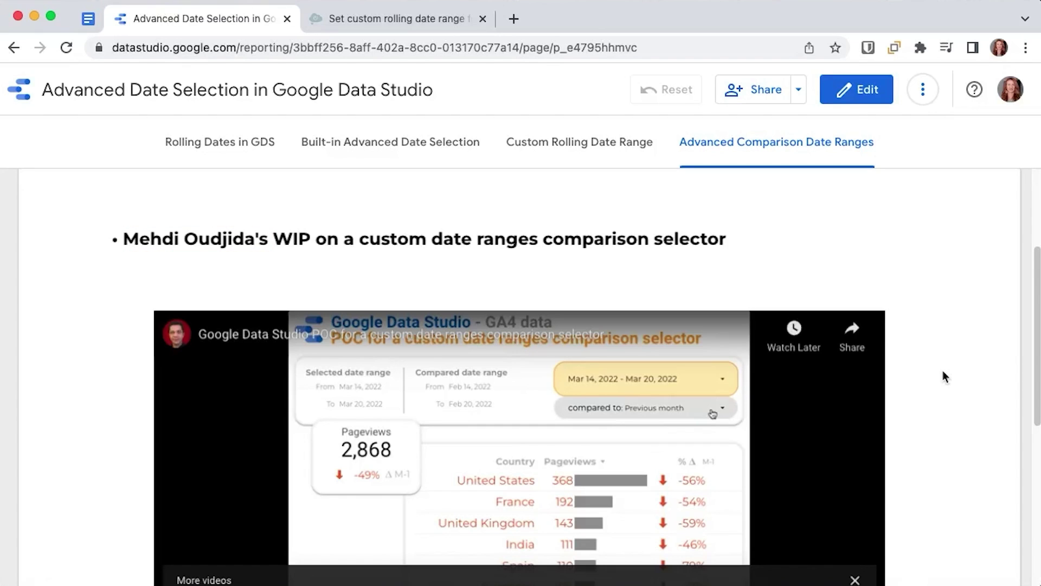
Scroll down to the embedded comparison selector video and start playing it
scroll(943, 374, "down", 3)
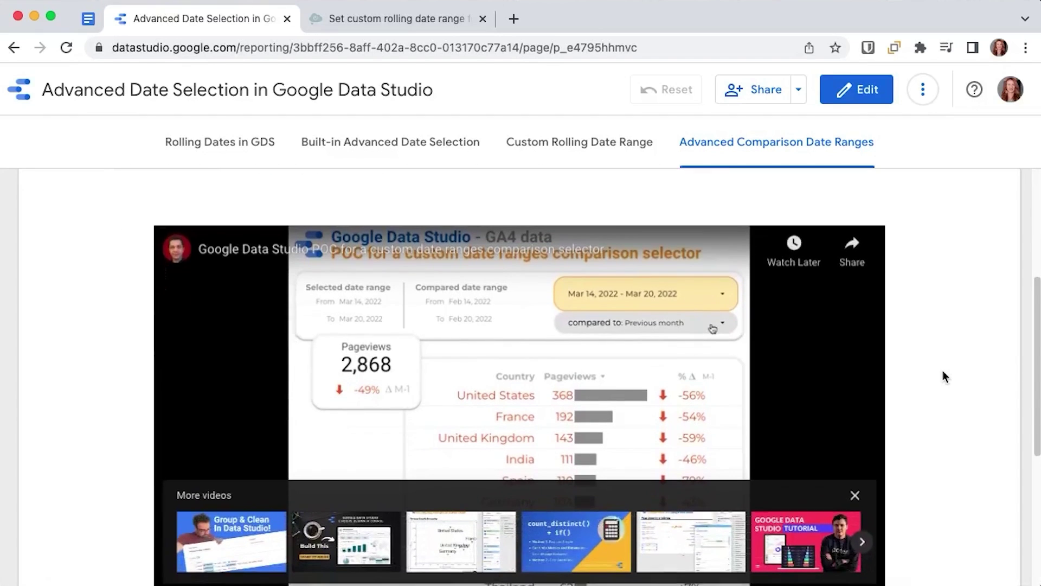
scroll(942, 374, "down", 1)
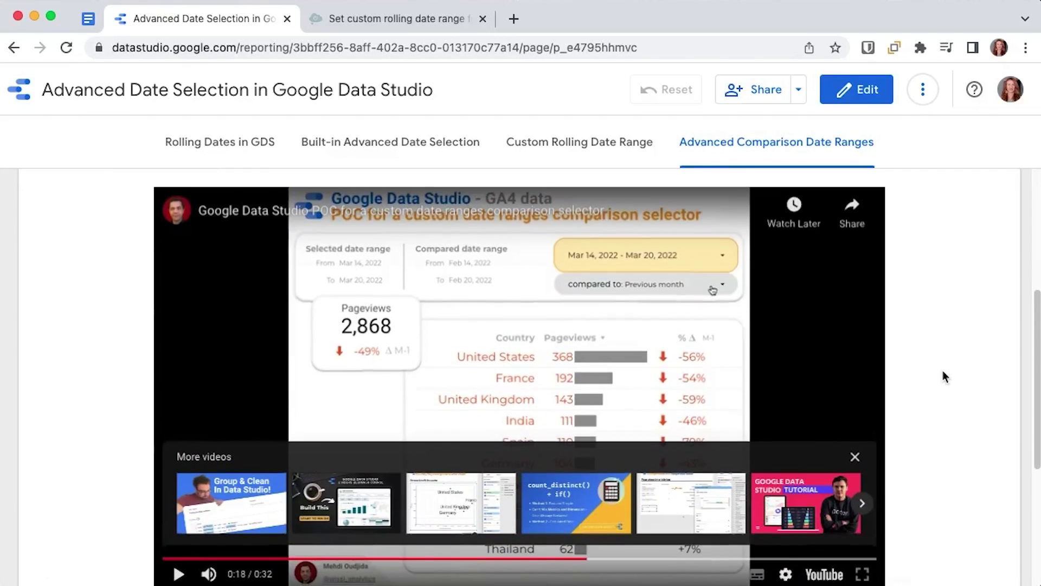
scroll(943, 375, "down", 2)
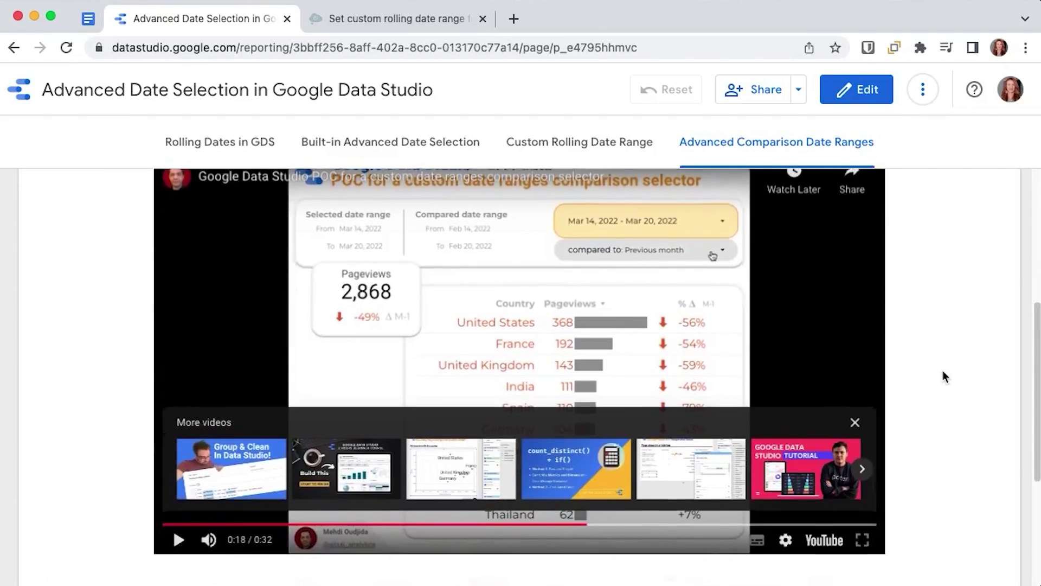
left_click(178, 525)
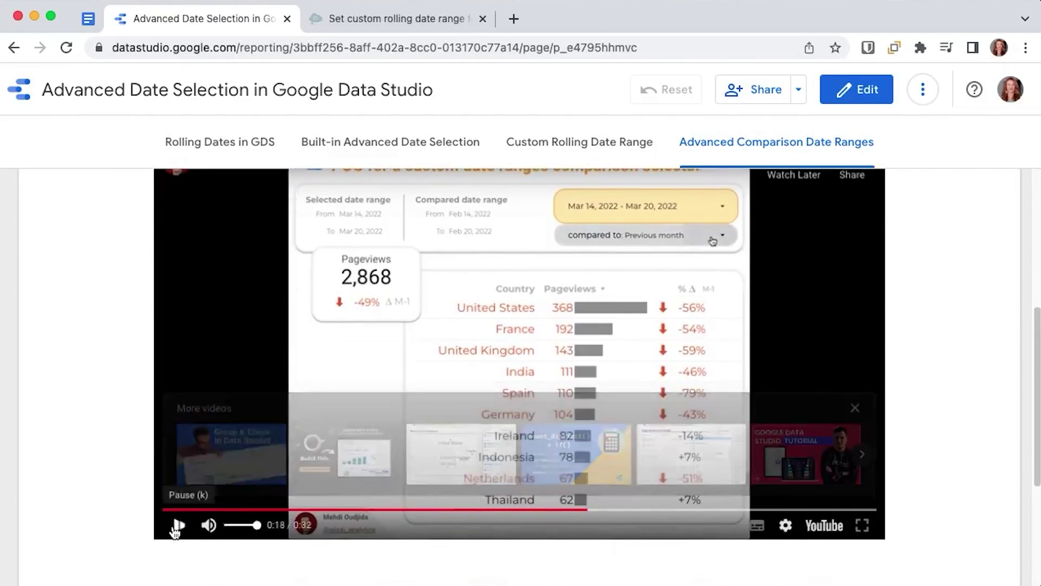